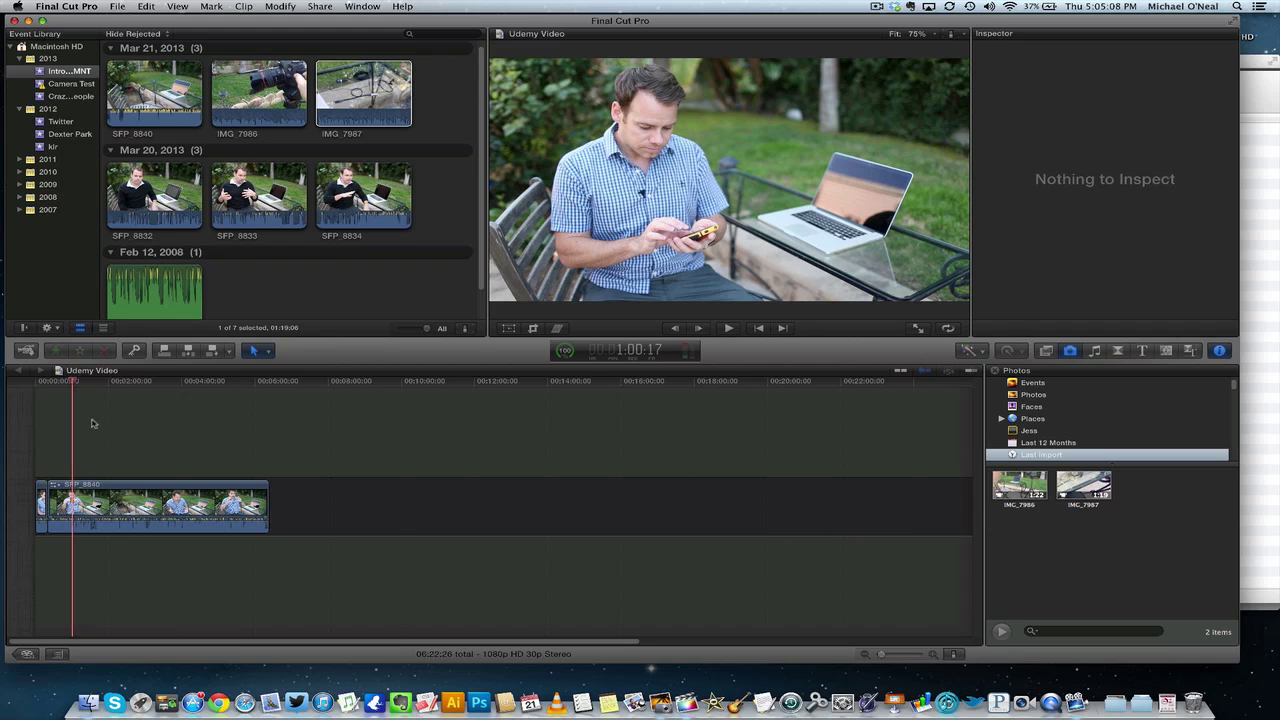
Scrub the talking-head clip, check IMG 7987, then select IMG 7986 to show its Audio settings.
left_click_drag(74, 386, 233, 386)
scroll(310, 280, "up", 2)
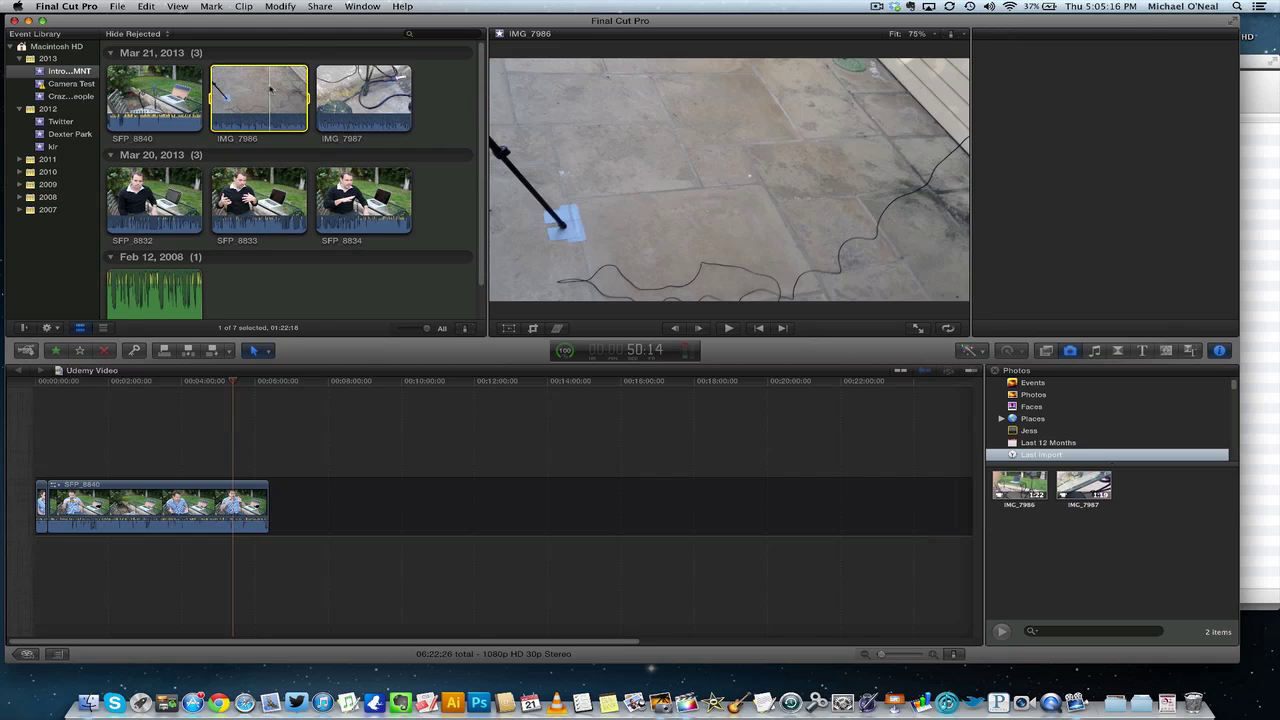
left_click(380, 100)
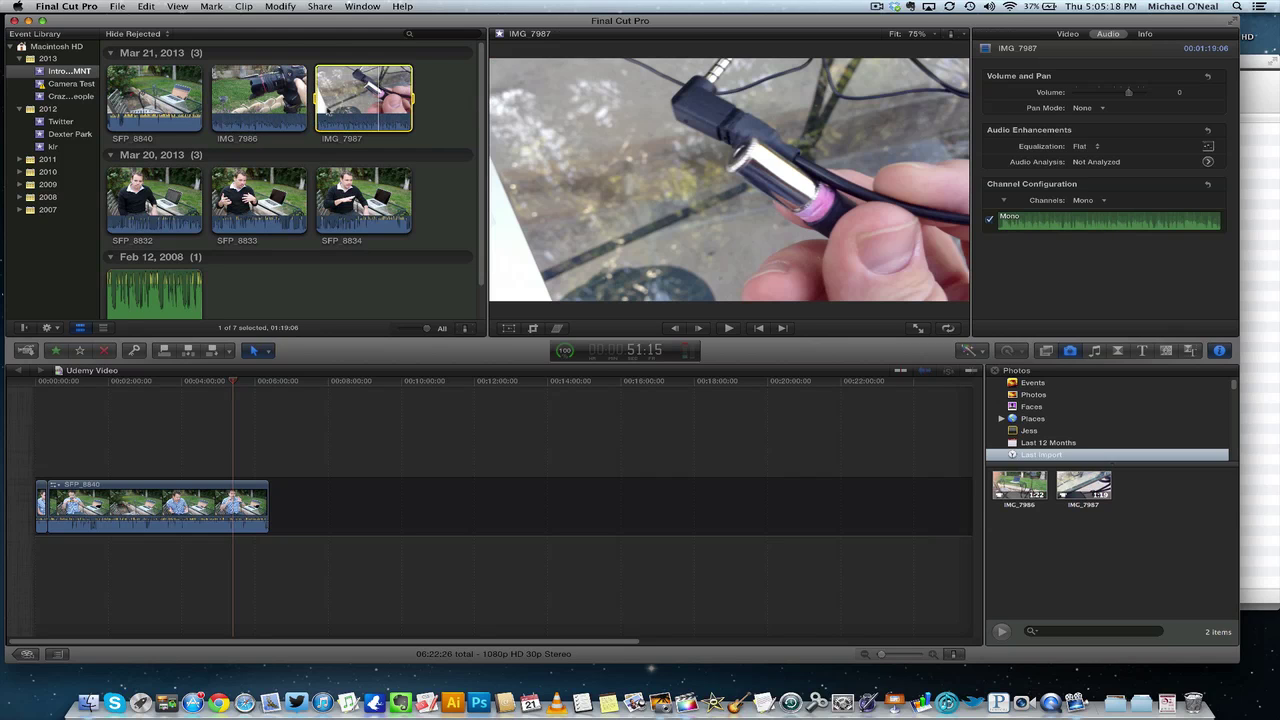
left_click(276, 100)
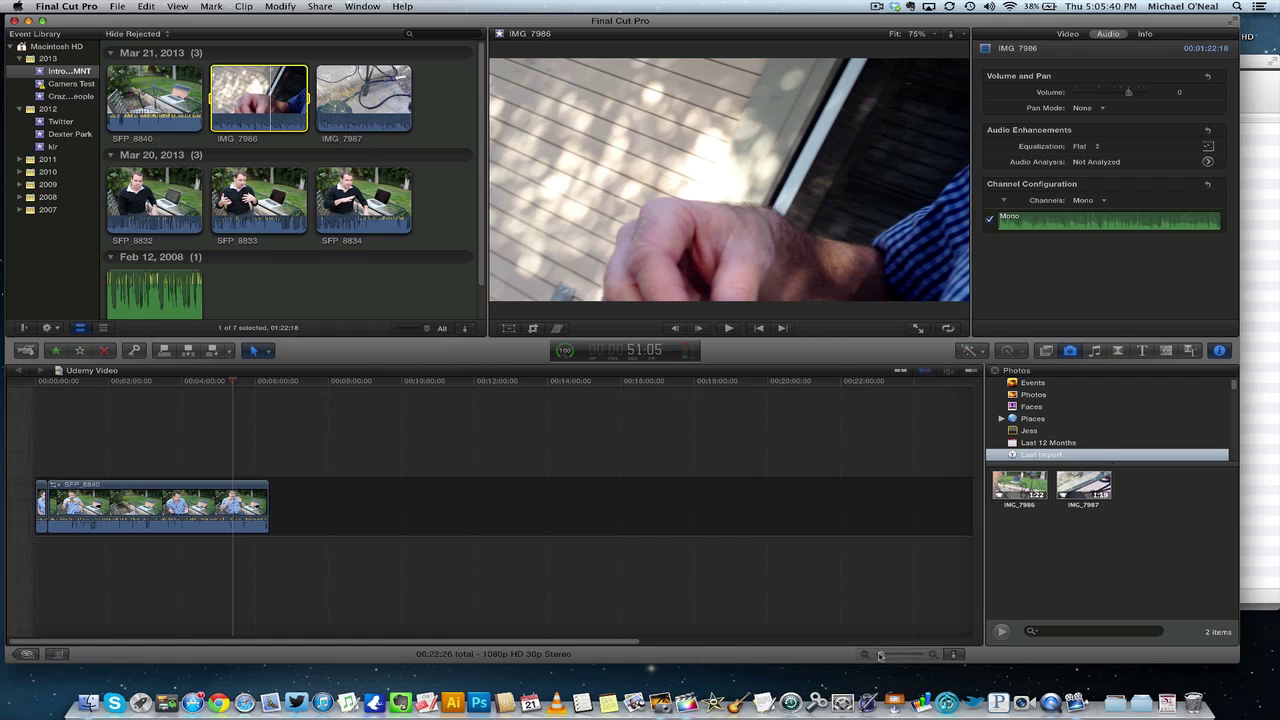
Zoom the timeline in, return to the start, then zoom out until the whole SFP_8840 clip fits.
left_click_drag(880, 655, 915, 655)
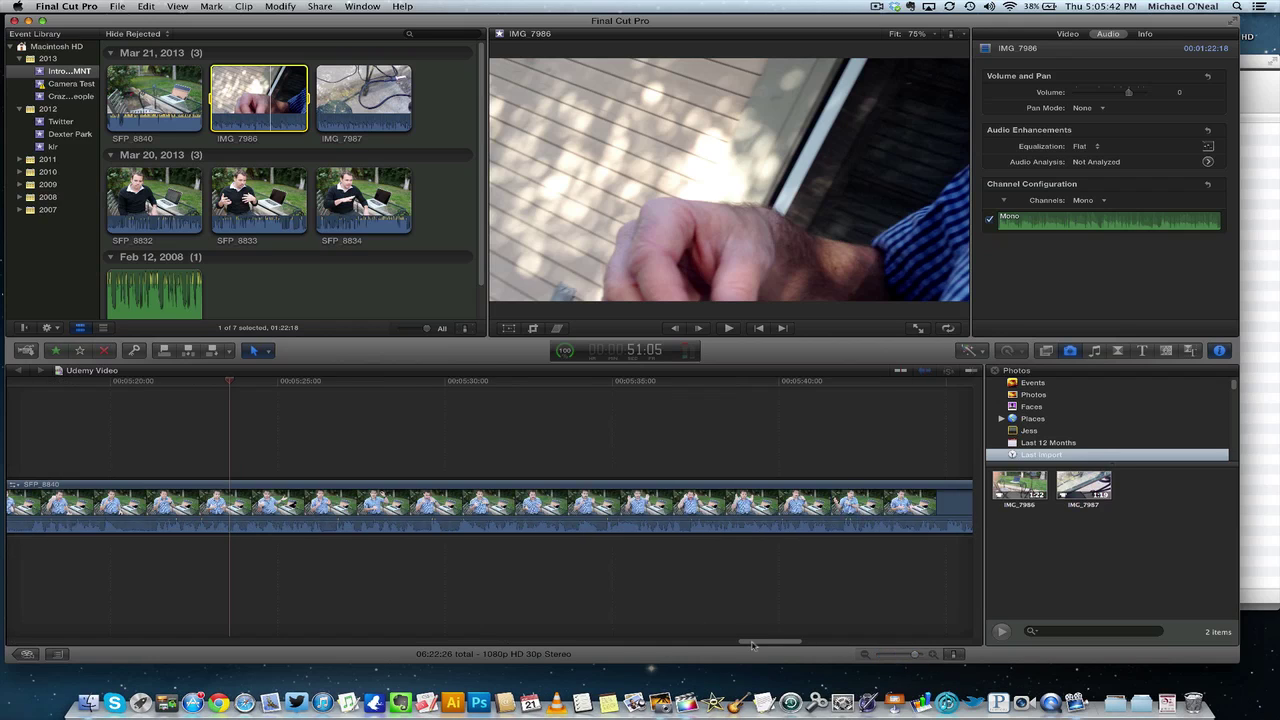
left_click_drag(769, 645, 234, 636)
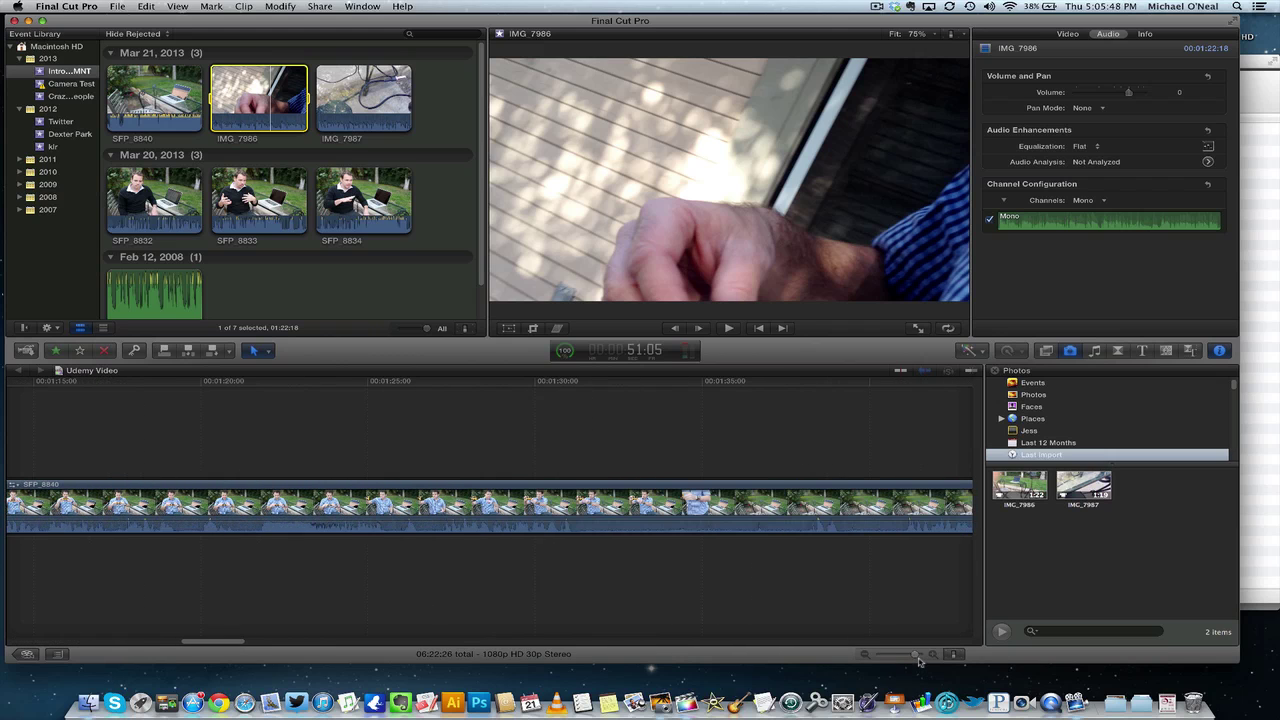
left_click_drag(917, 657, 903, 656)
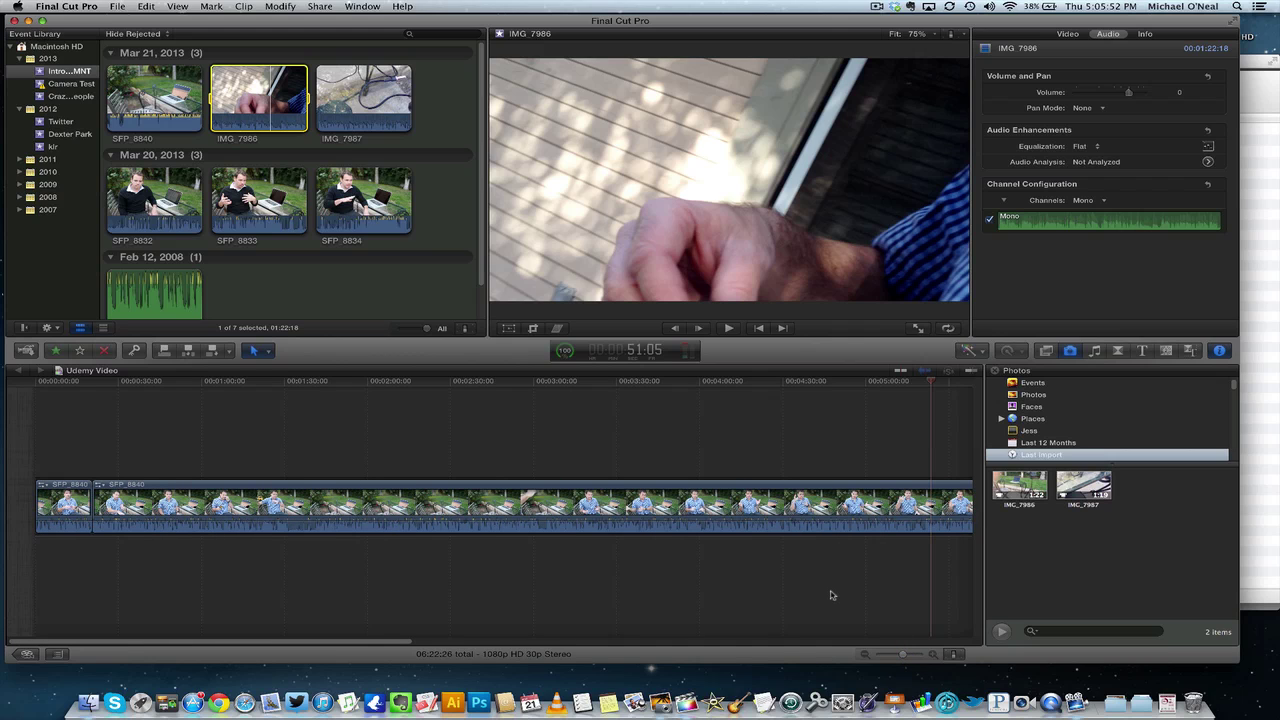
scroll(830, 595, "right", 10)
scroll(830, 595, "left", 10)
Play the first SFP_8840 clip, then play from about 1:27 to the 1:32 cutaway point.
left_click(74, 490)
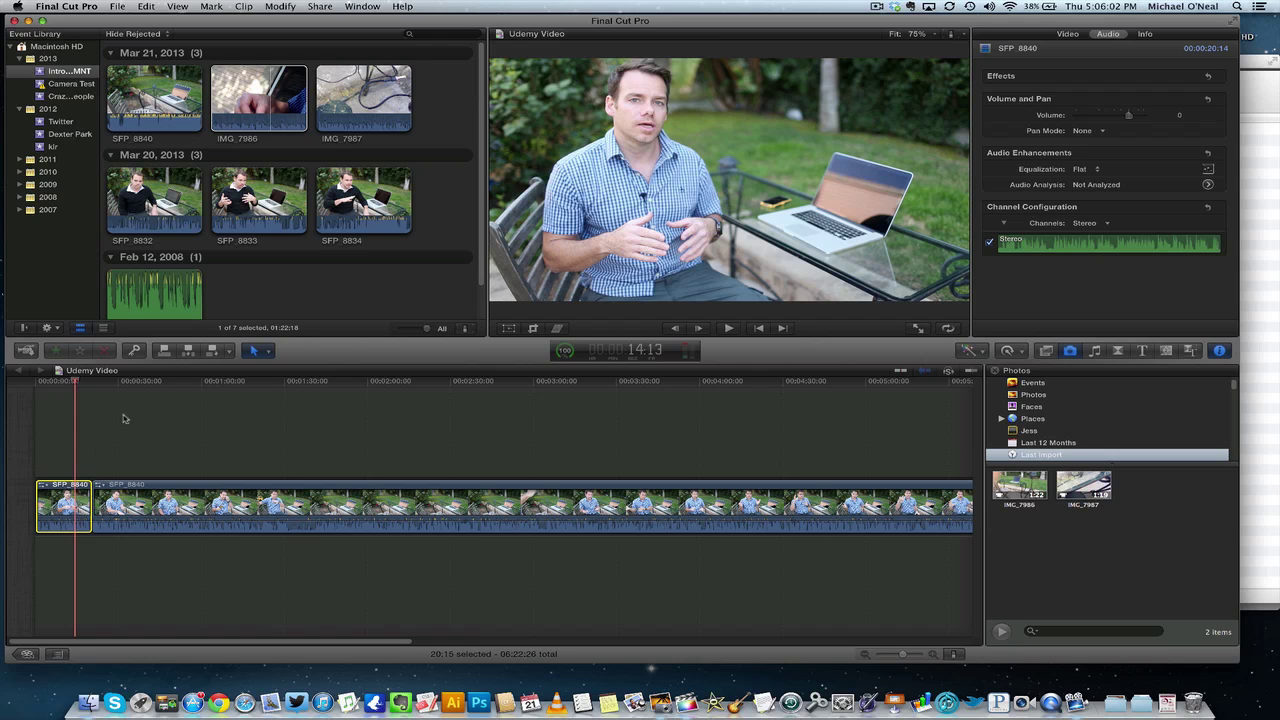
key("space")
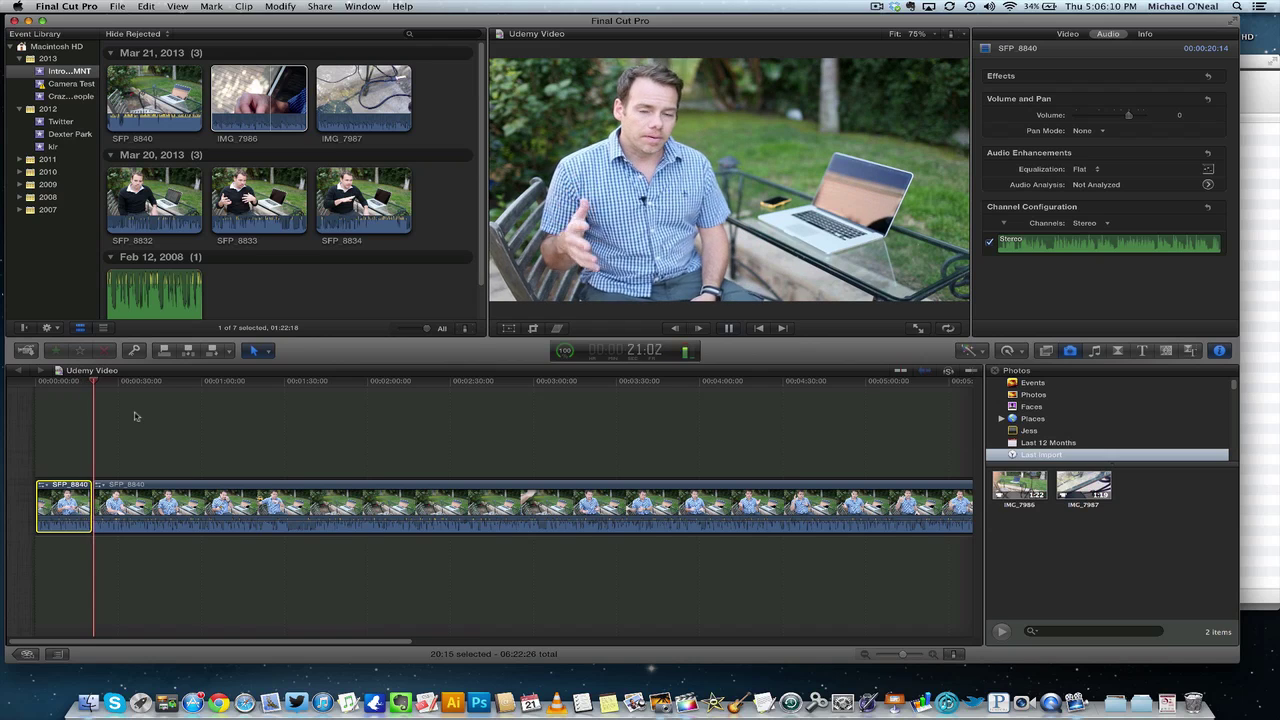
key("space")
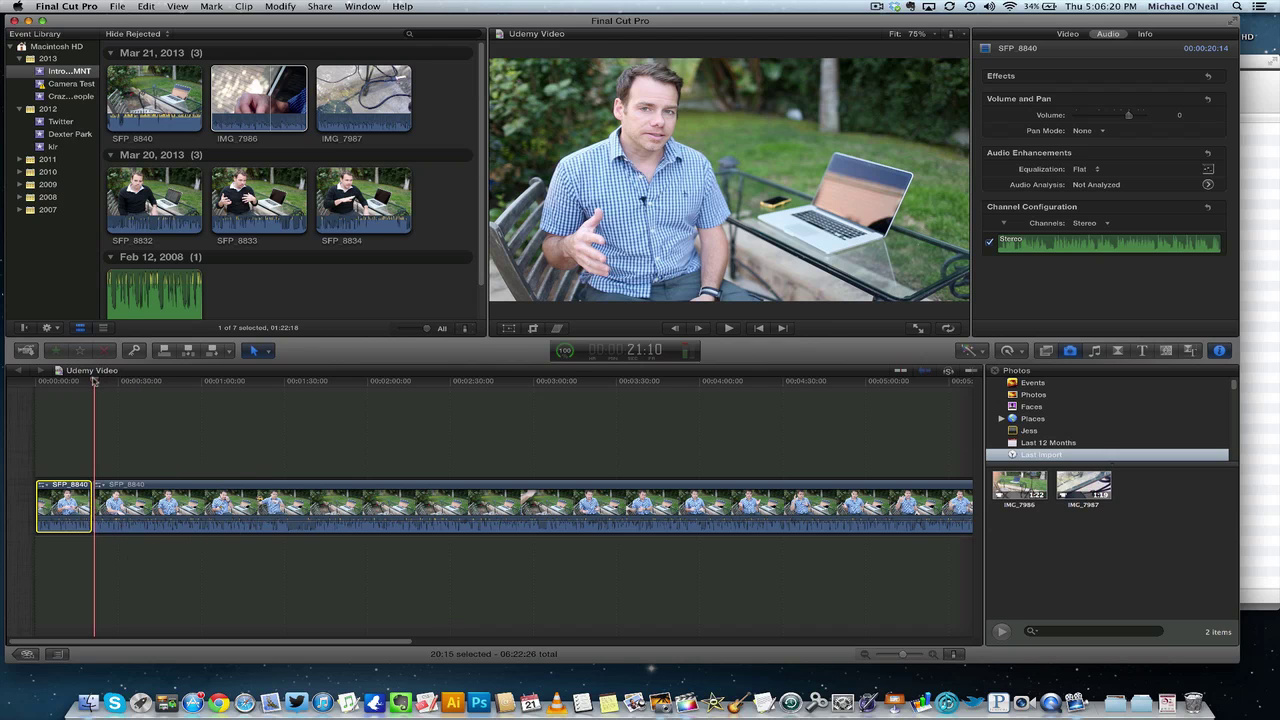
left_click_drag(95, 383, 290, 407)
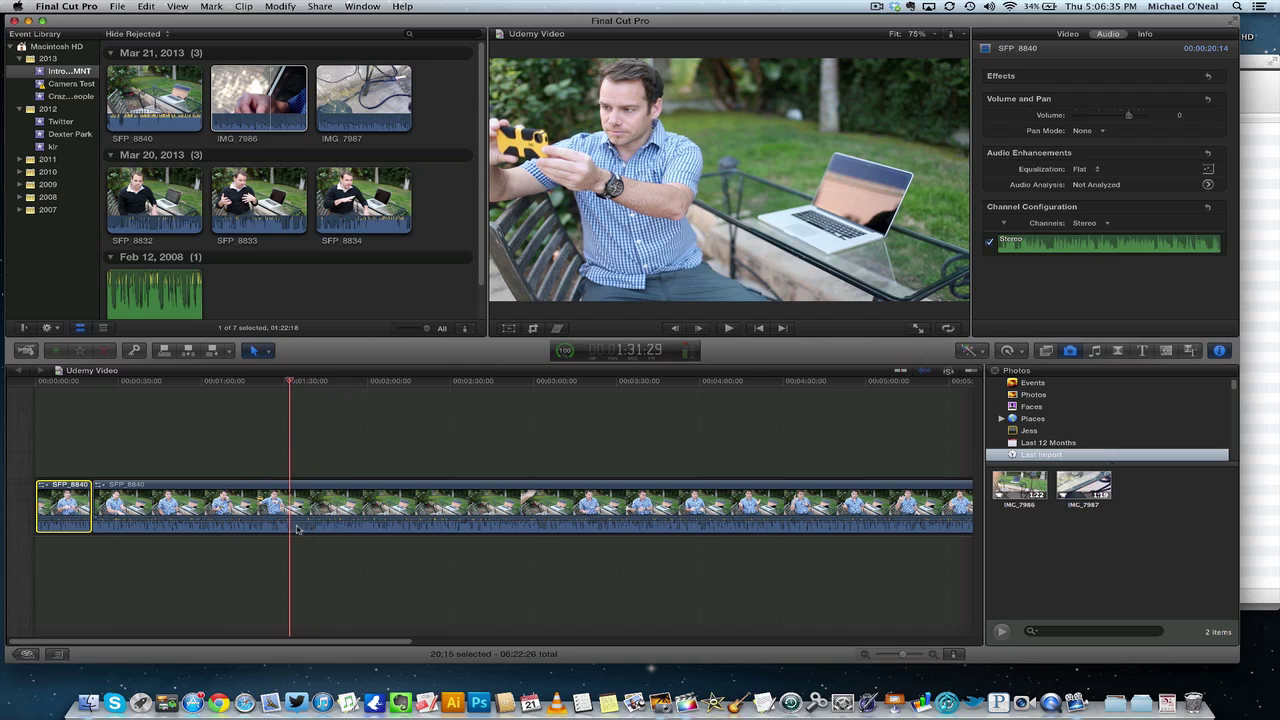
left_click(278, 383)
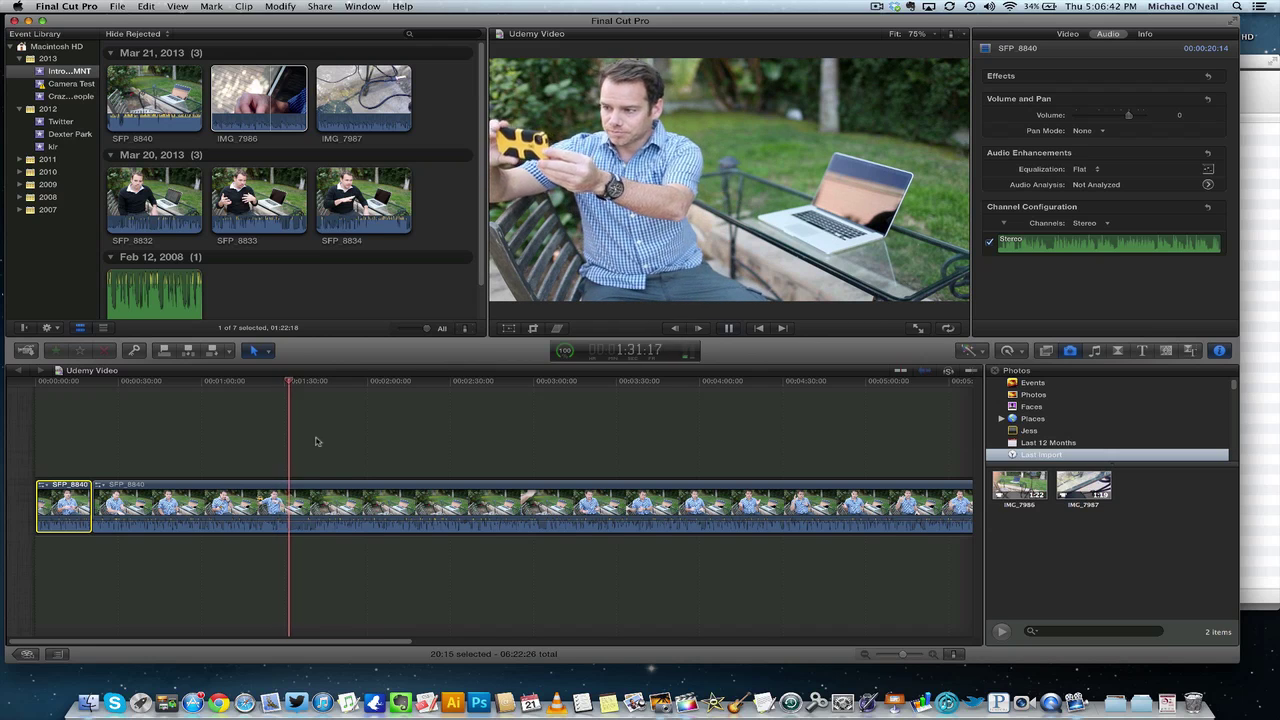
key("space")
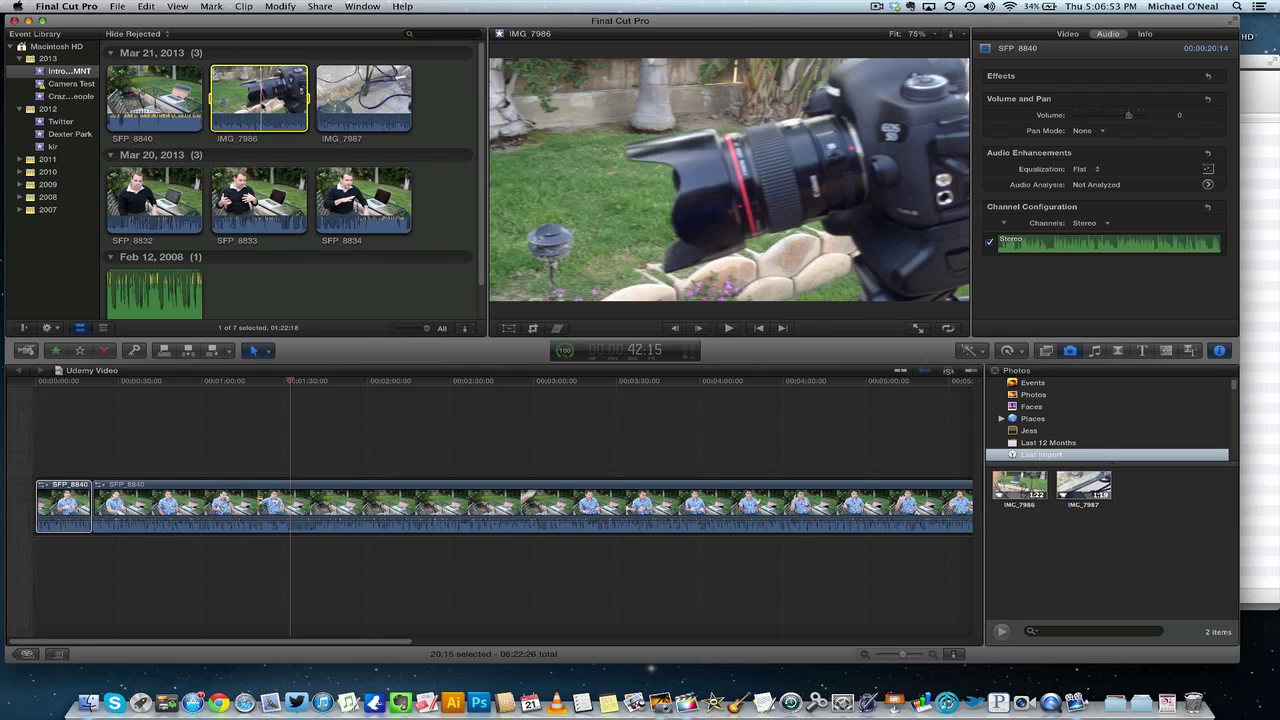
Connect IMG 7986 above SFP_8840 at 1:32, preview it, then slide it +04:08 later.
mouse_move(262, 100)
left_mouse_down()
mouse_move(275, 349)
mouse_move(290, 425)
mouse_move(310, 445)
mouse_move(291, 444)
left_mouse_up()
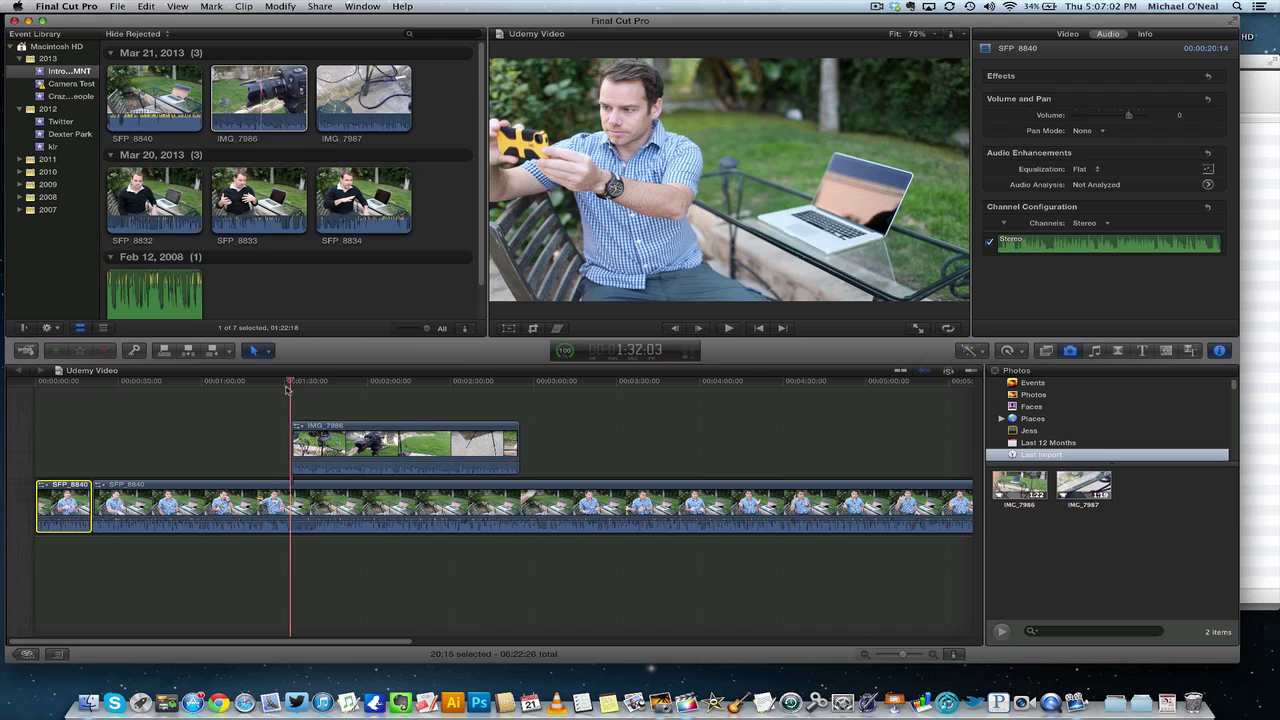
key("space")
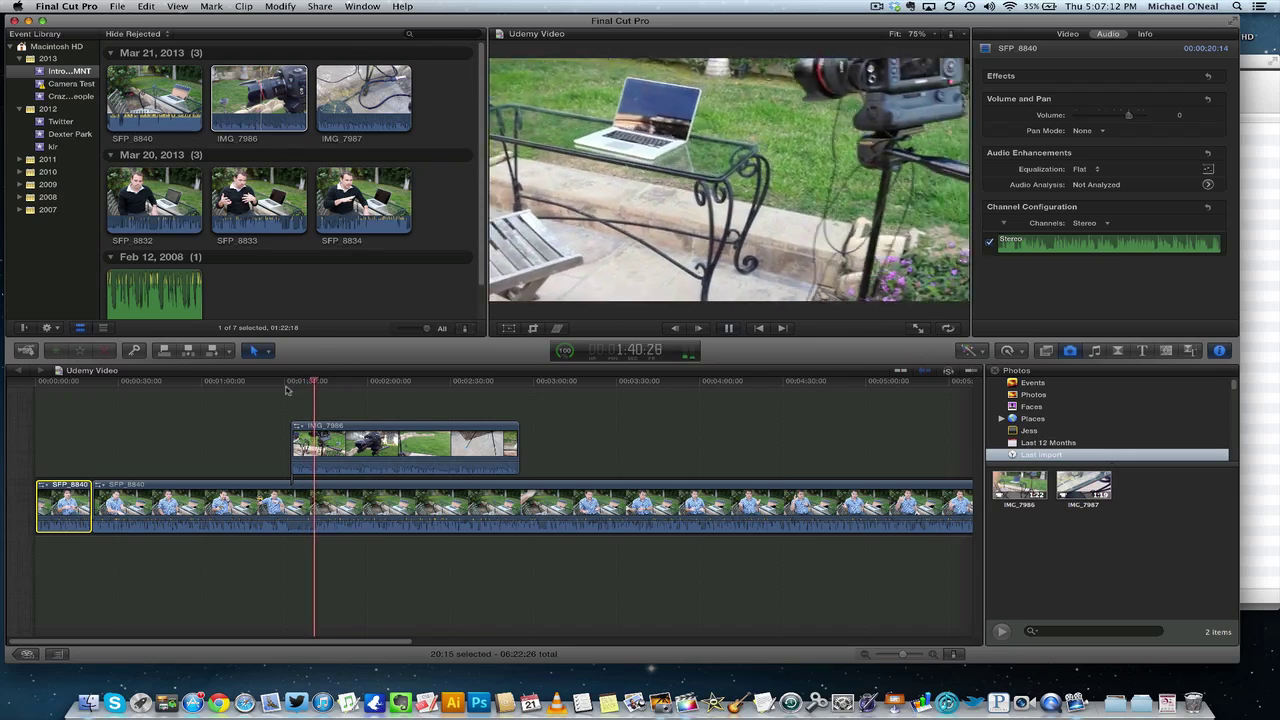
key("space")
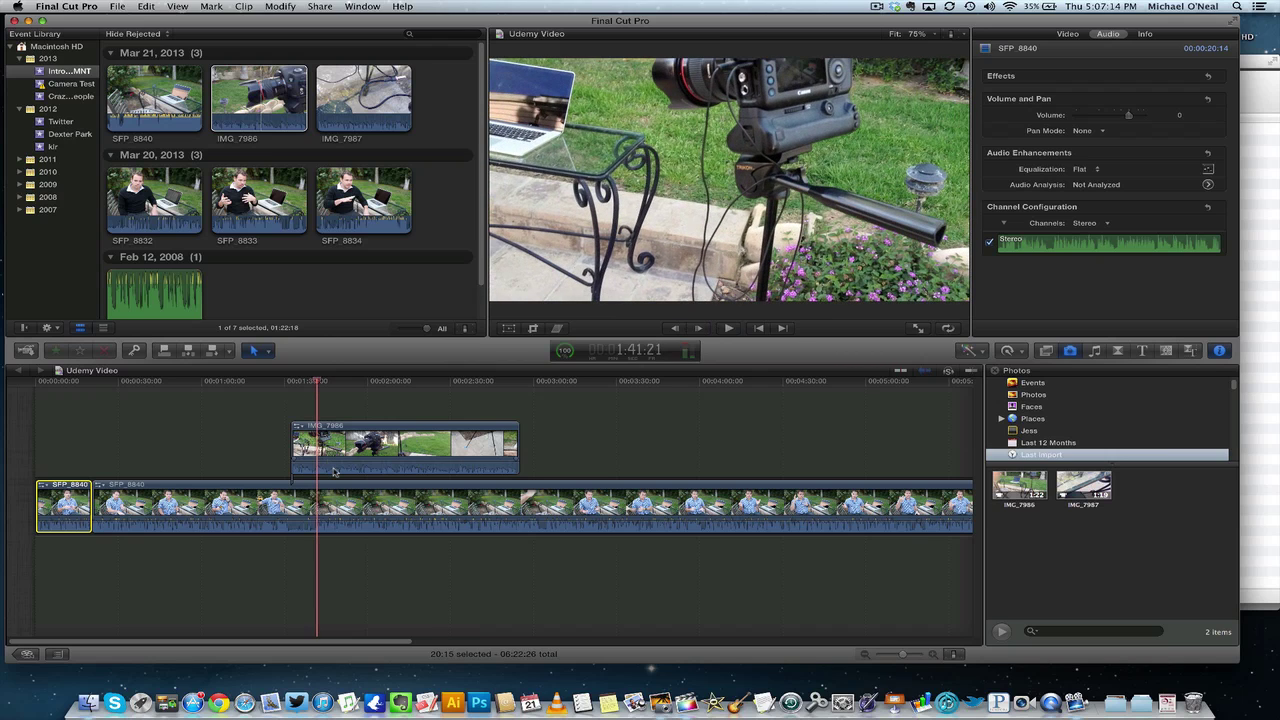
left_click(420, 445)
left_click_drag(420, 445, 434, 445)
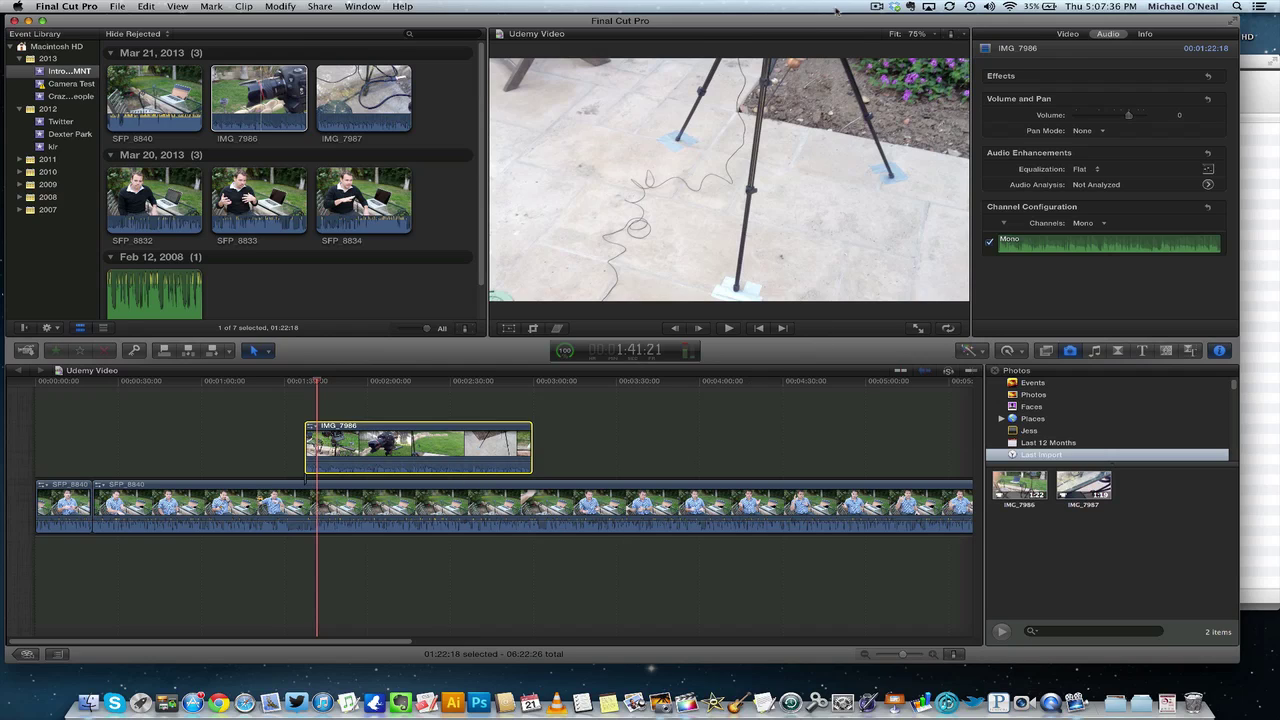
Pause the screen recording, then play from 1:39 toward the cutaway.
left_click(876, 7)
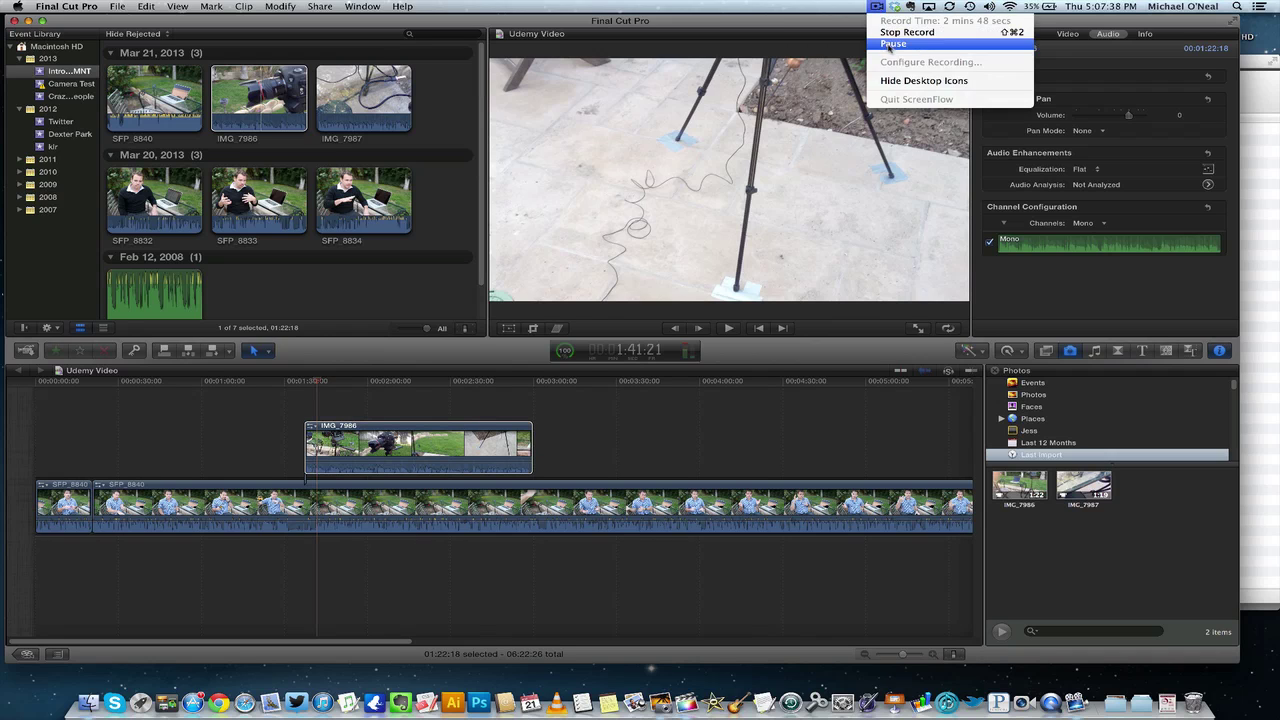
left_click(890, 48)
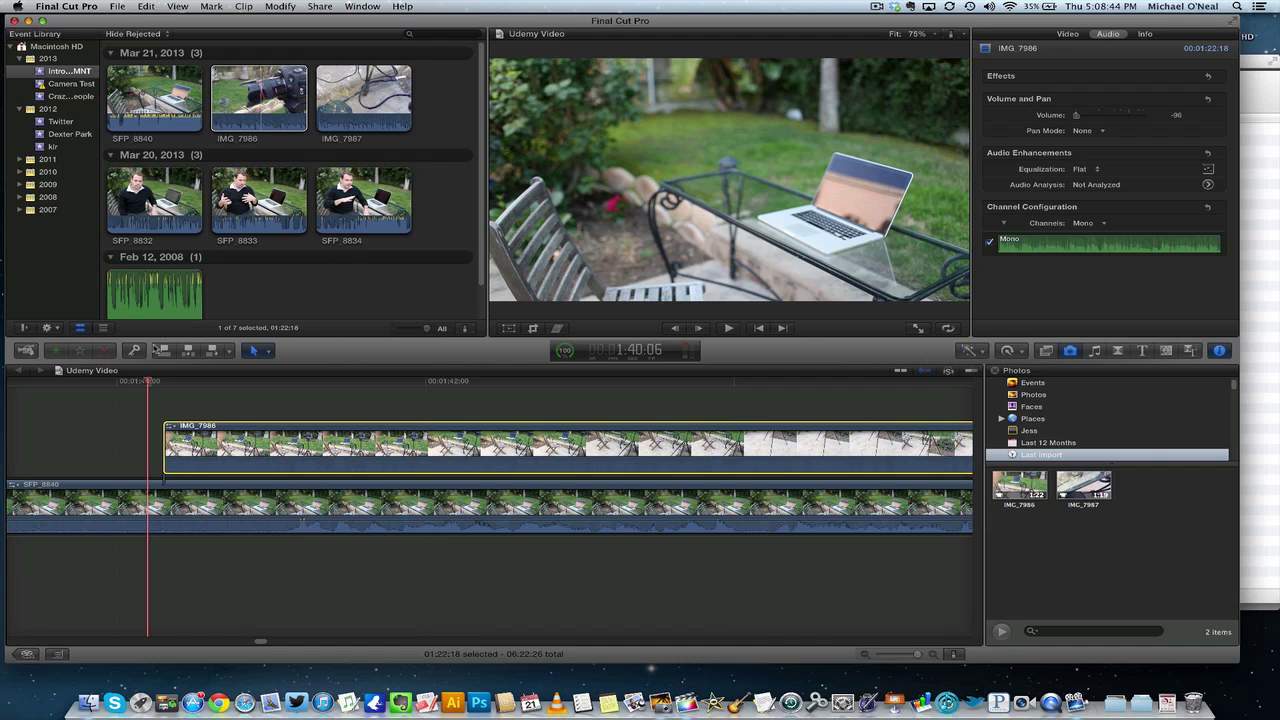
scroll(116, 467, "left", 5)
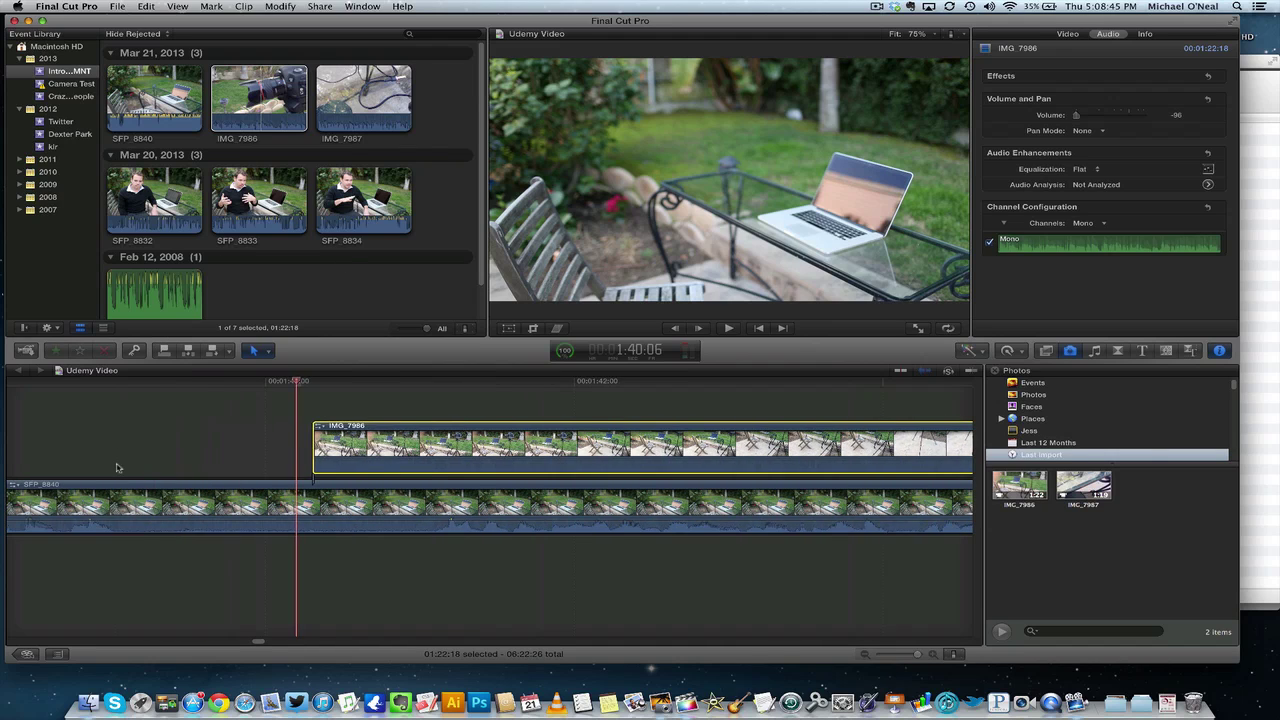
left_click(190, 383)
key("space")
key("space")
Play from about 1:35 through the cutaway to check the B-roll audio.
scroll(123, 406, "left", 10)
scroll(100, 402, "left", 3)
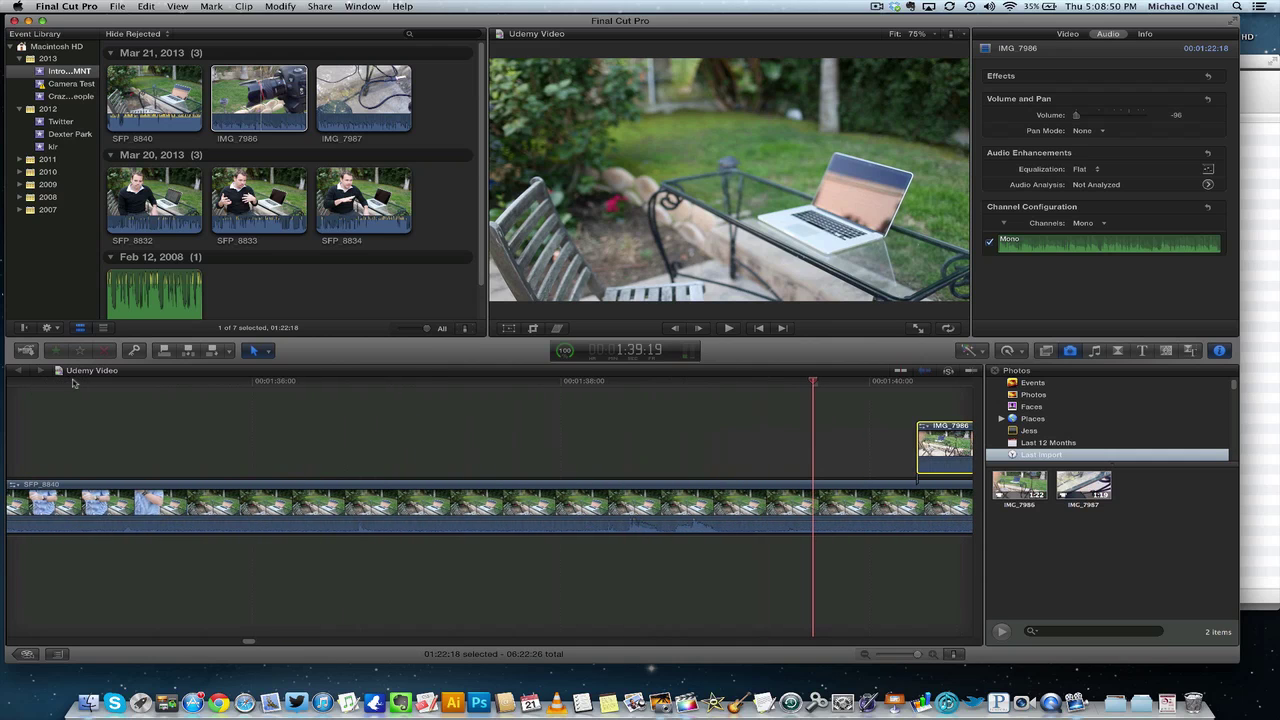
left_click(73, 383)
key("space")
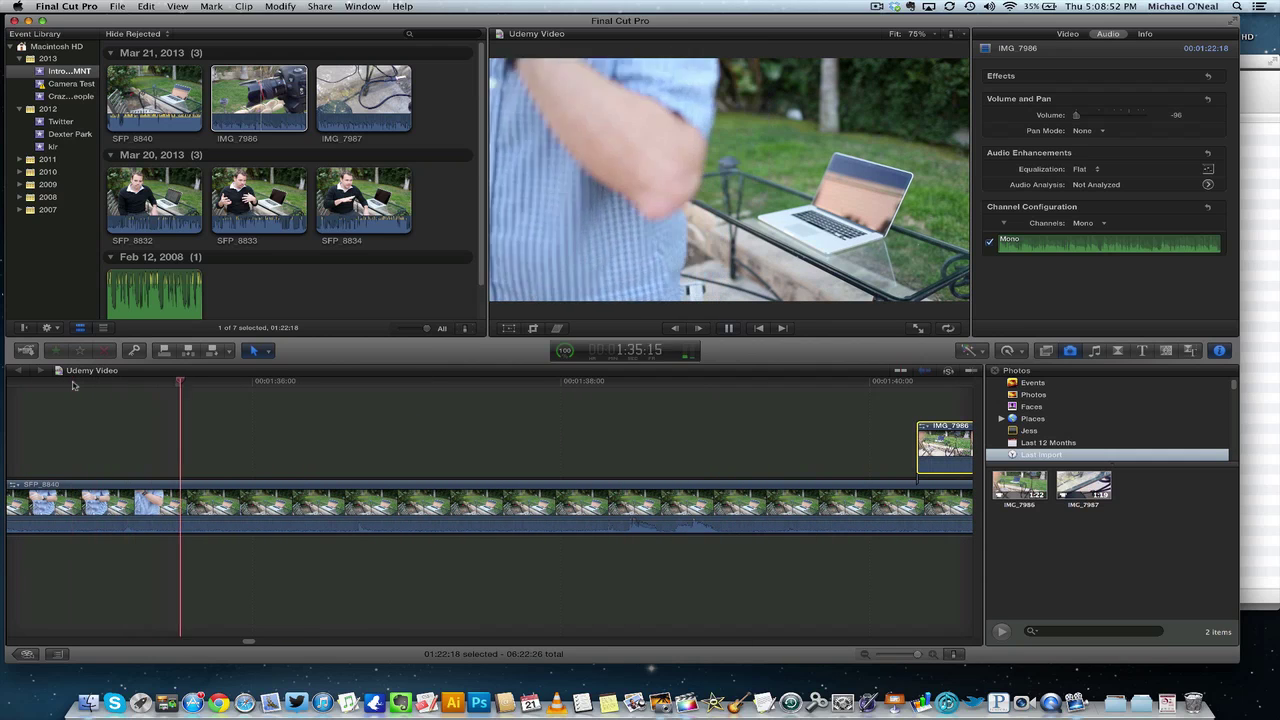
scroll(495, 428, "right", 10)
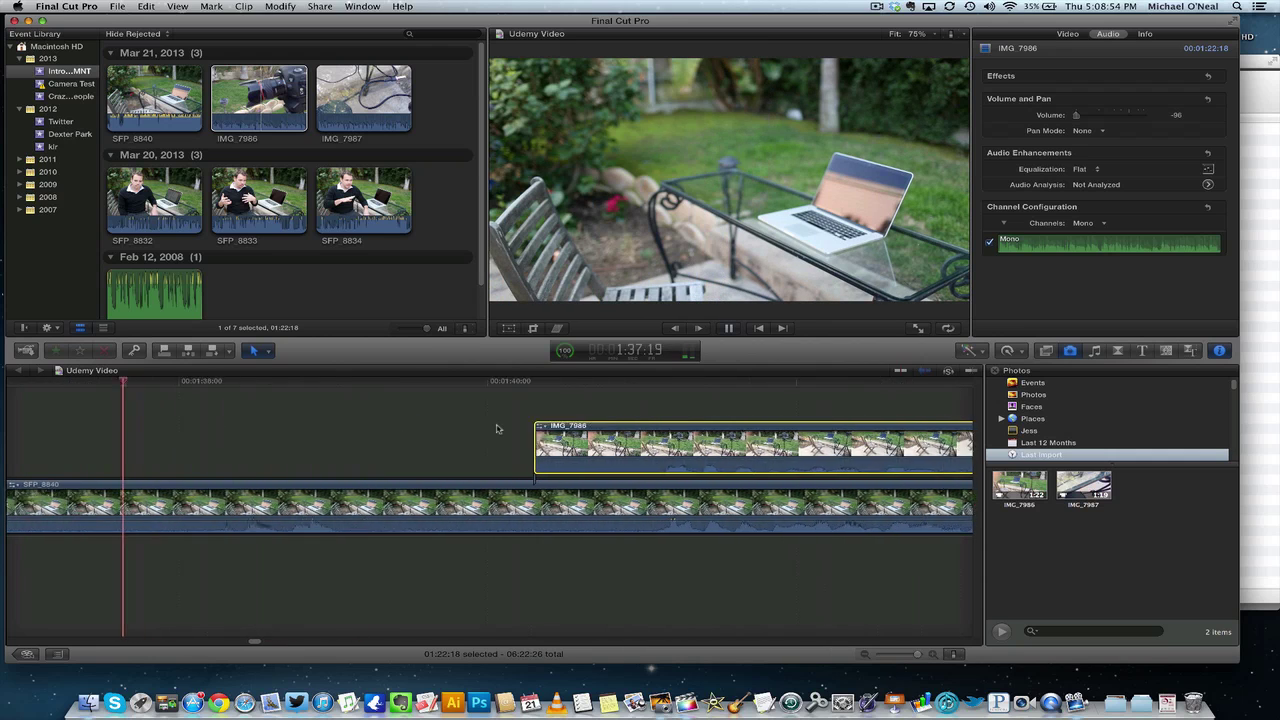
scroll(495, 428, "right", 7)
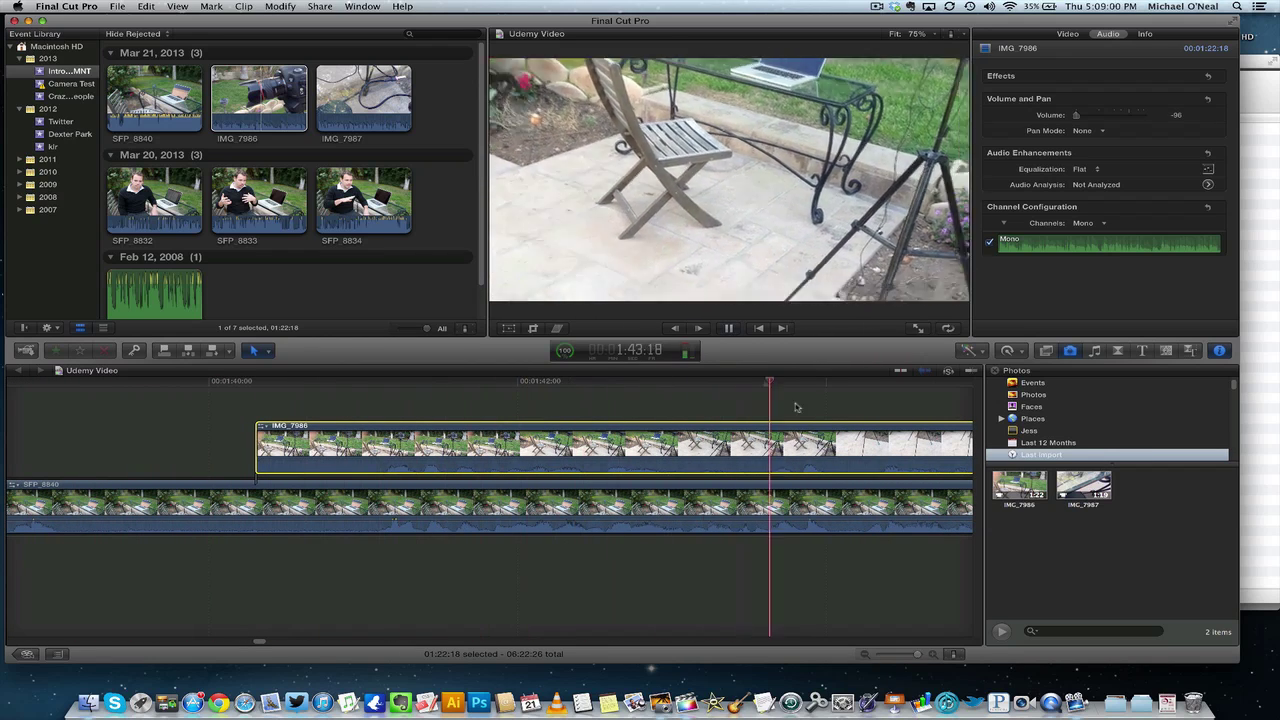
scroll(796, 407, "right", 12)
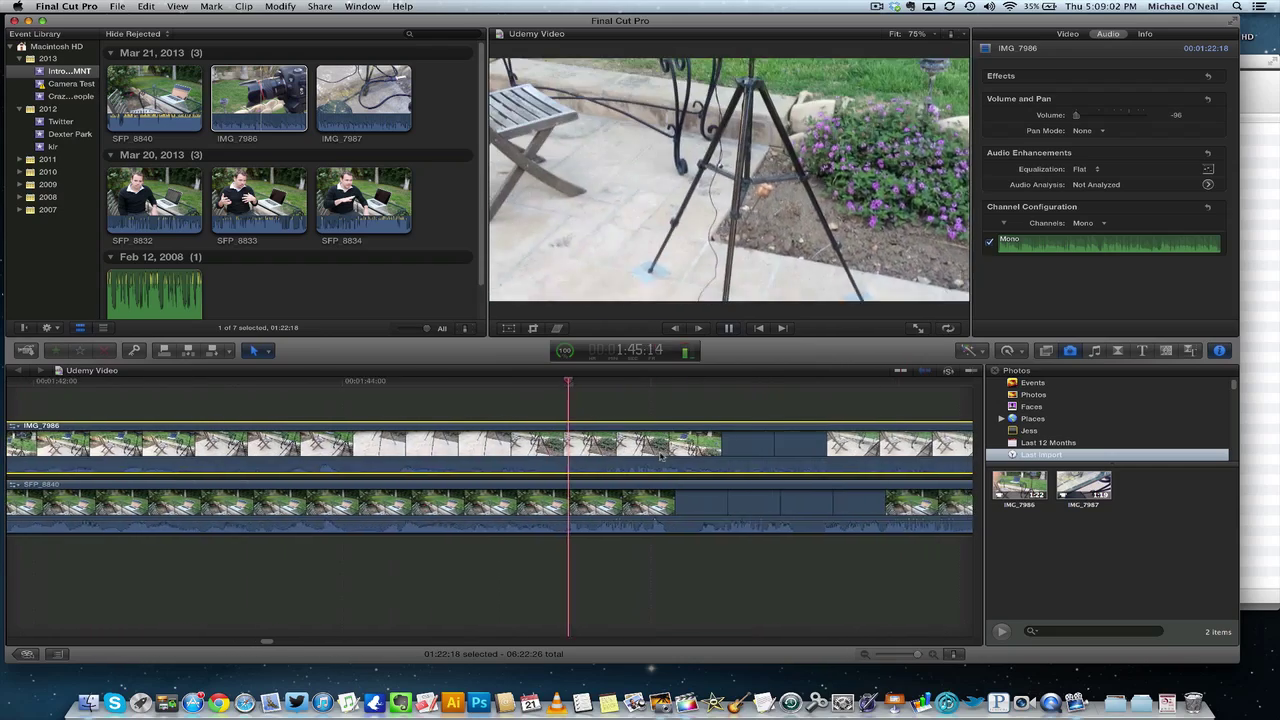
scroll(660, 455, "right", 10)
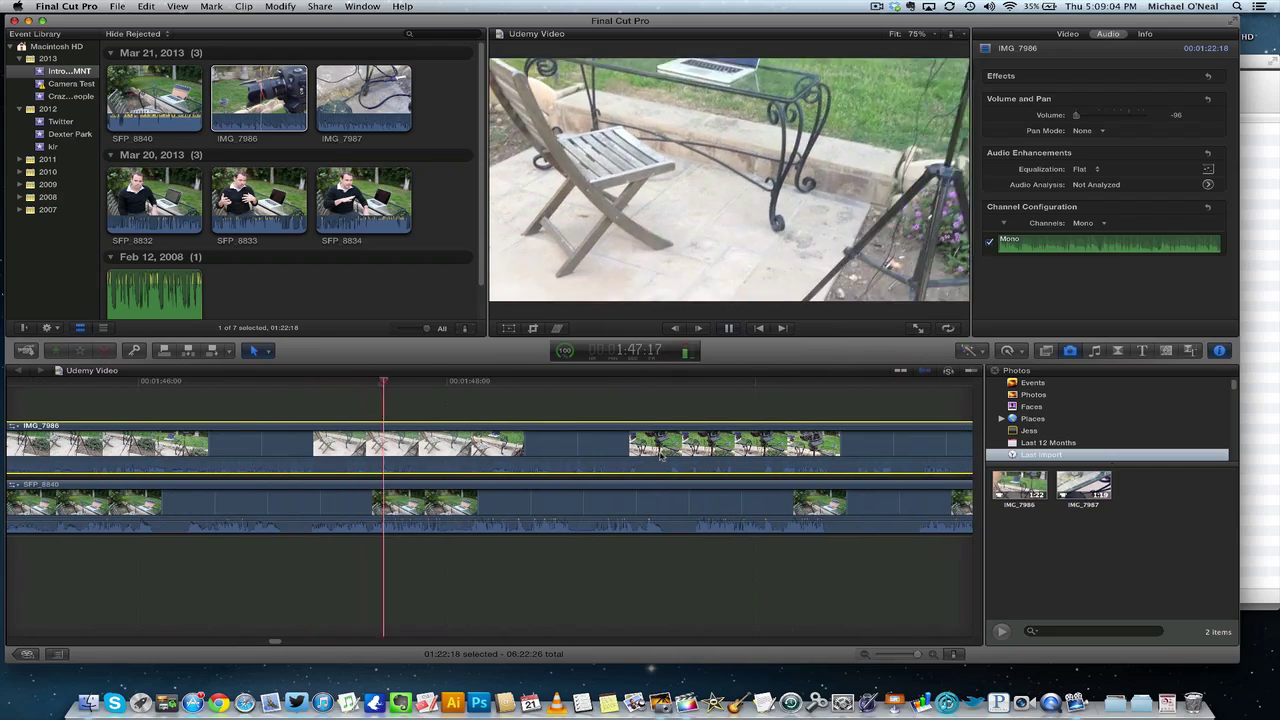
Raise the IMG_7986 volume back up from -96 dB and preview the stacked clips.
key("space")
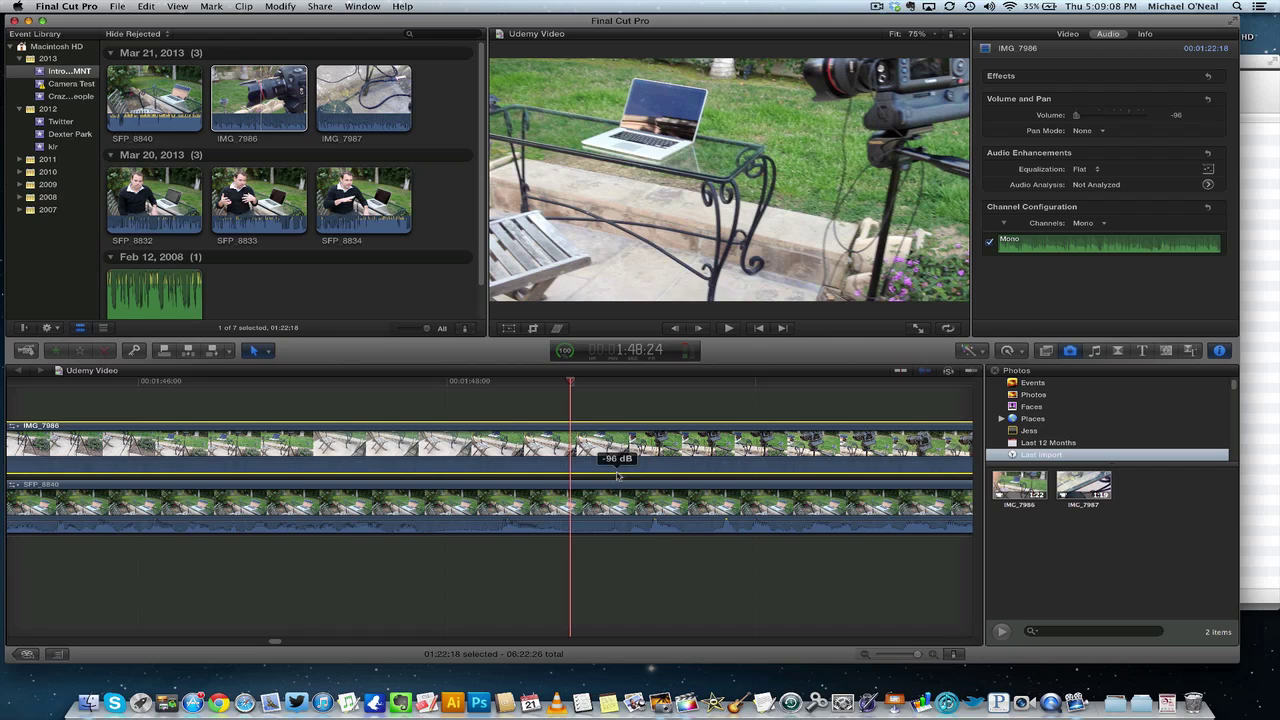
left_click_drag(617, 476, 620, 444)
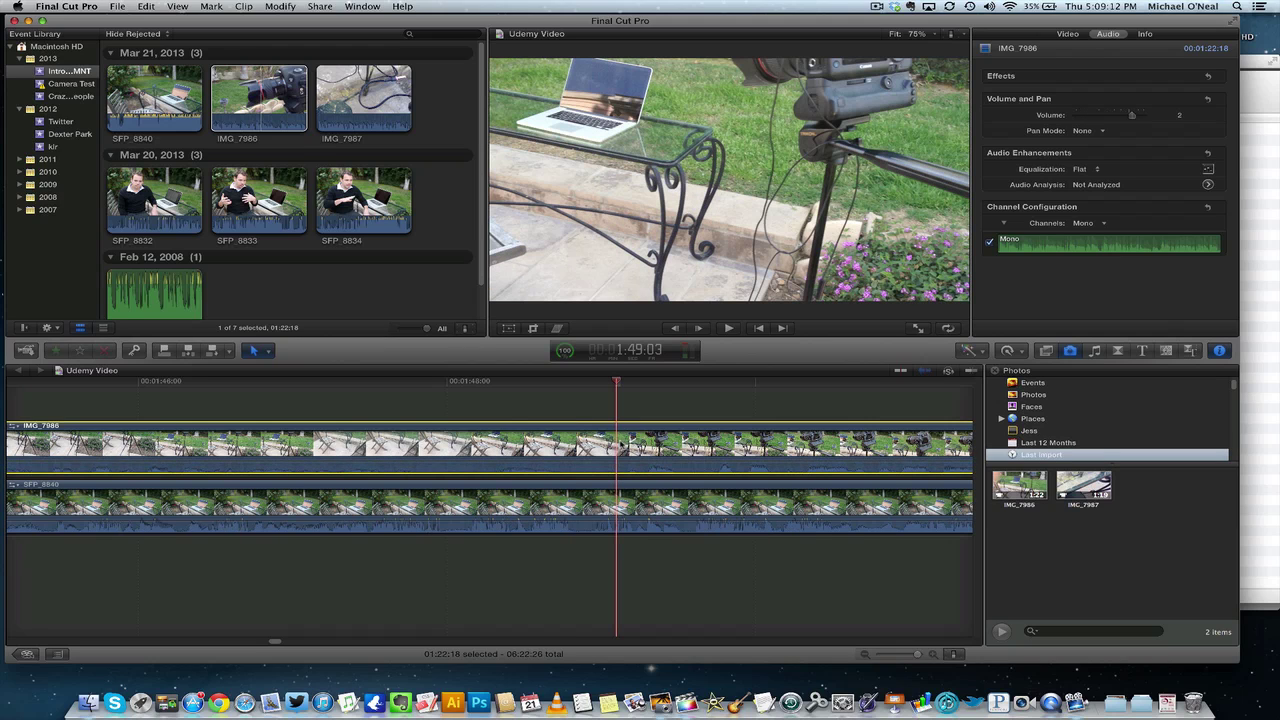
key("space")
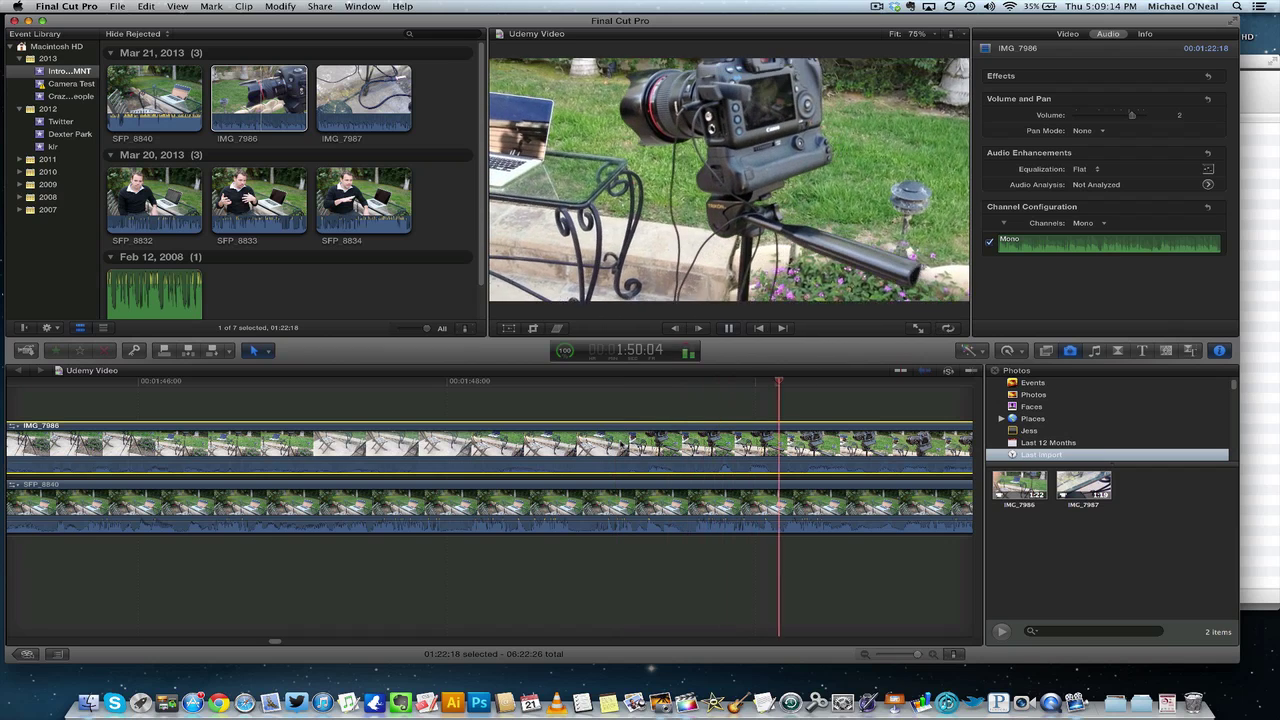
key("space")
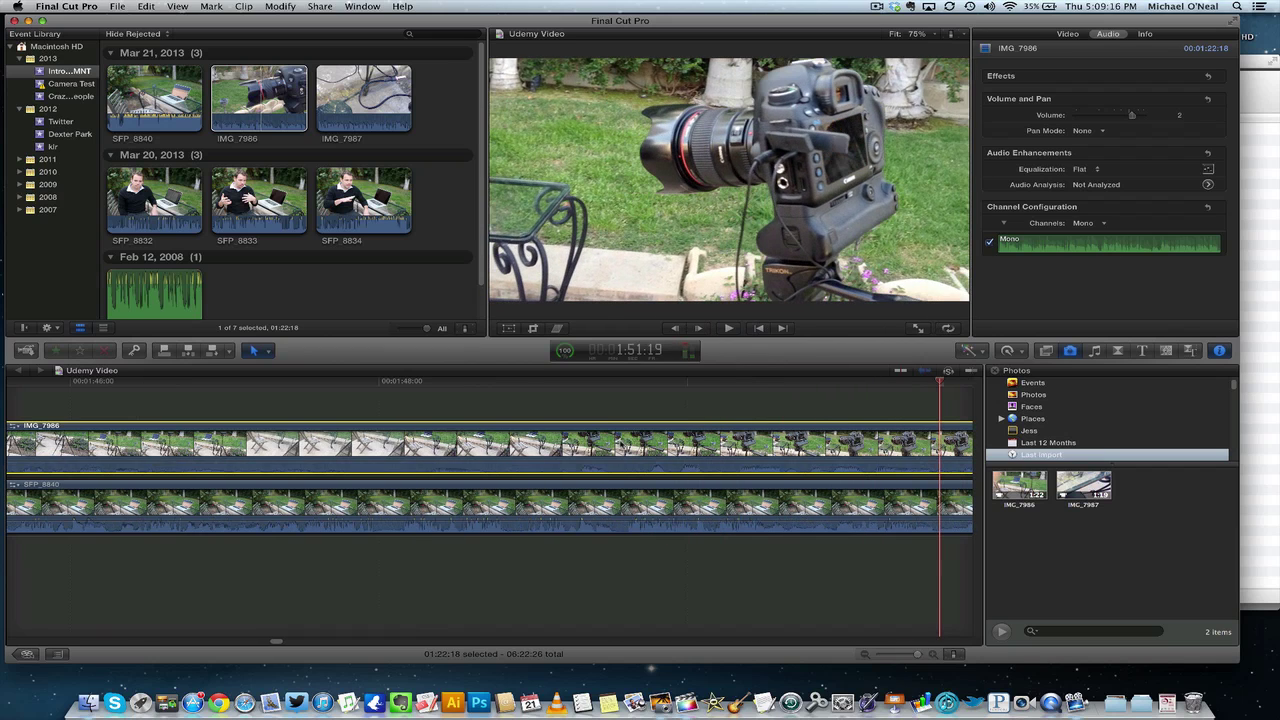
Drag the IMG_7986 volume line down to -96 dB and play the muted section.
left_click(629, 464)
left_click_drag(629, 464, 630, 486)
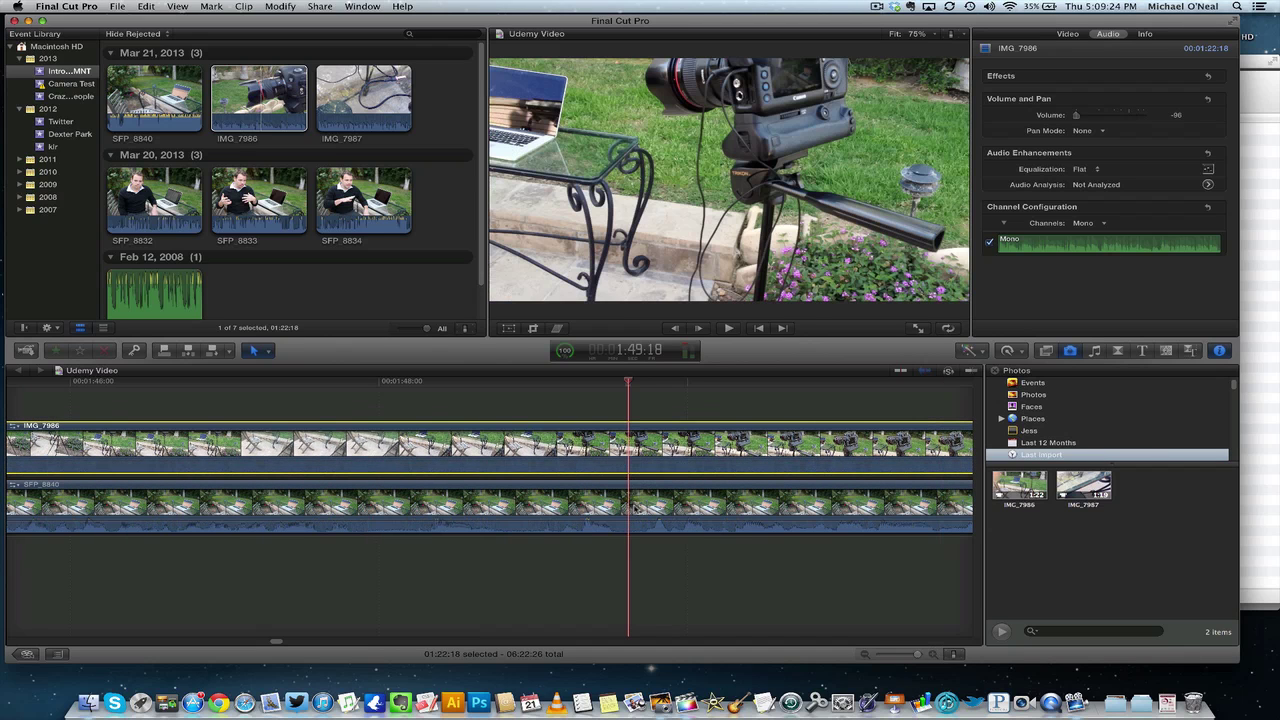
key("space")
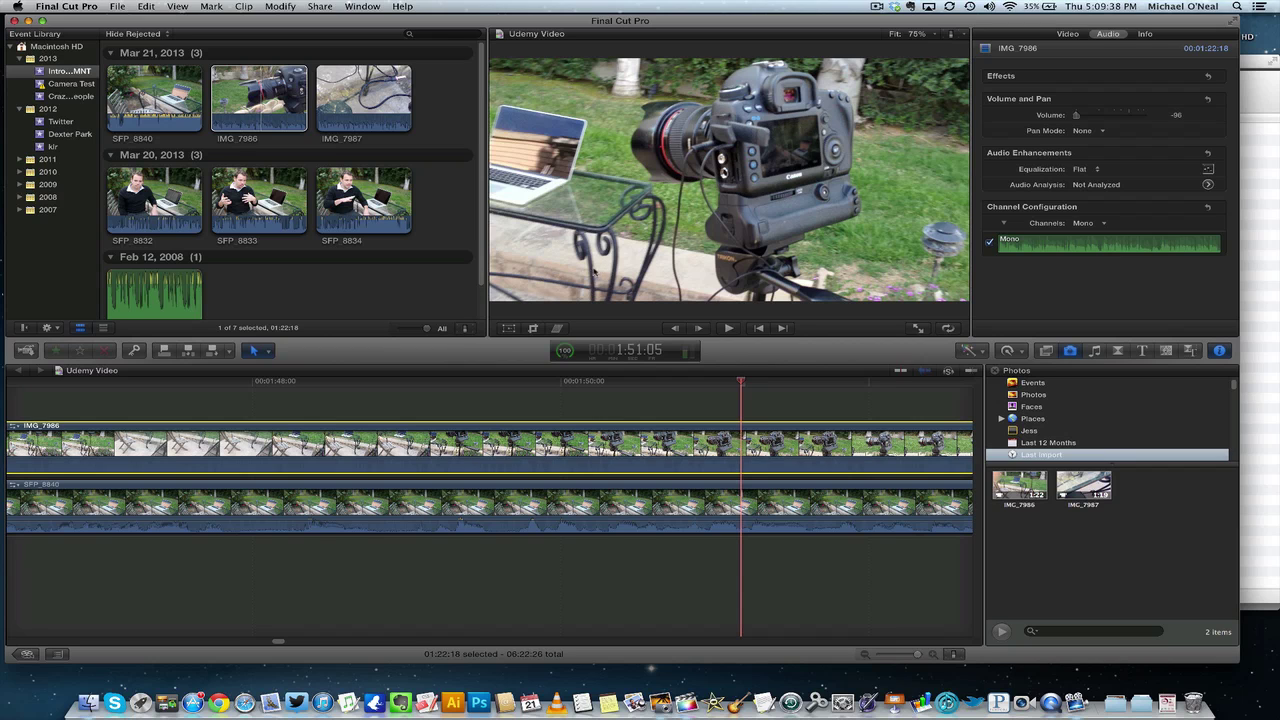
Play the muted IMG_7986 footage, then scroll right to where both stacked clips end.
scroll(519, 420, "right", 10)
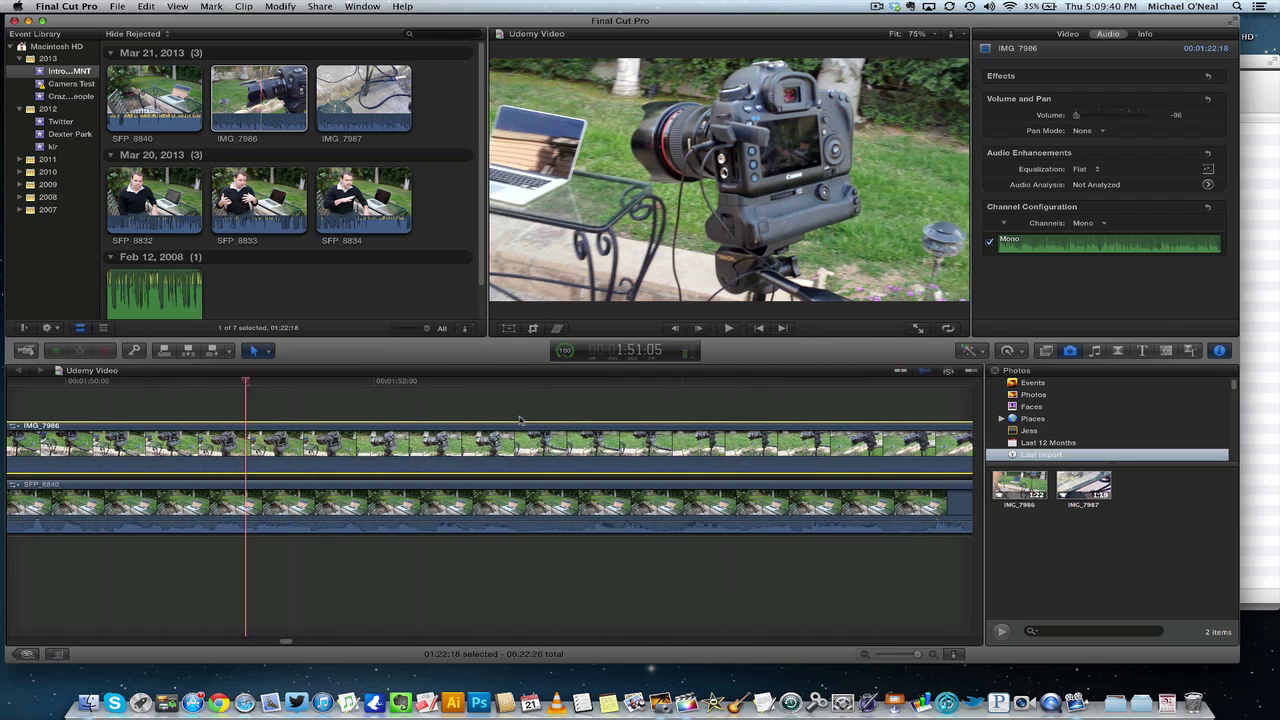
key("space")
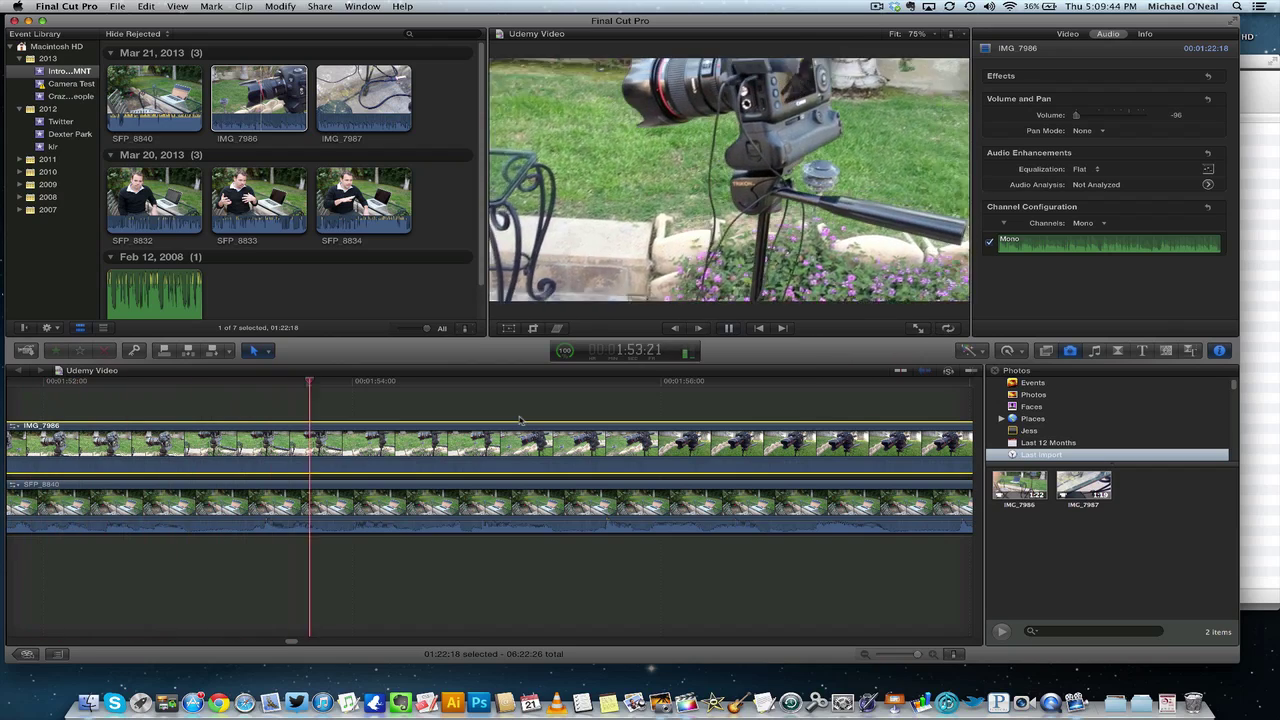
key("space")
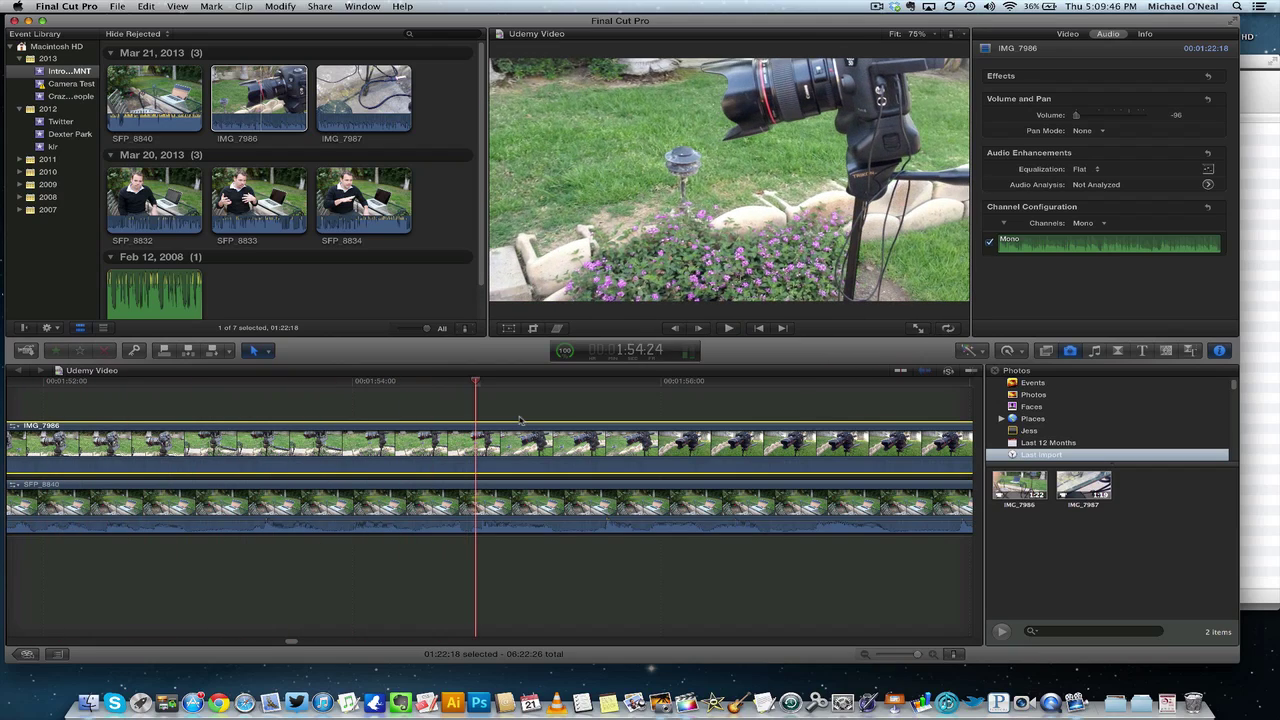
scroll(535, 470, "right", 10)
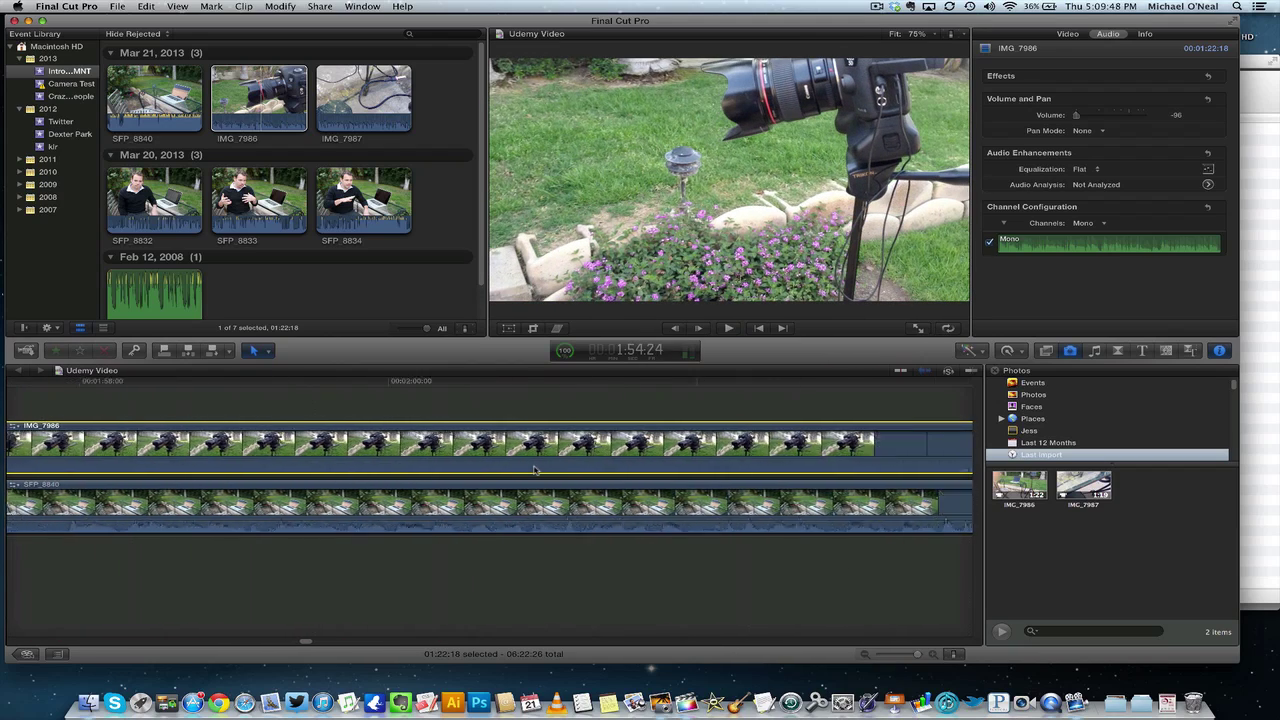
scroll(535, 470, "right", 3)
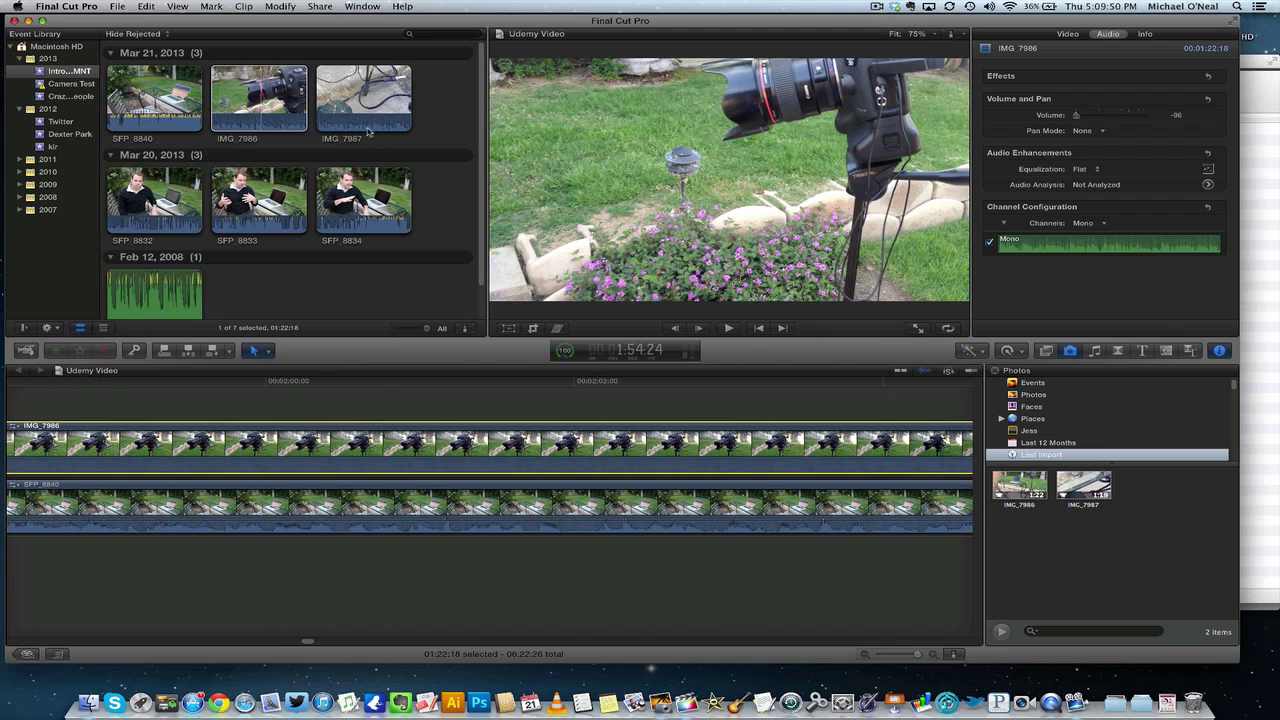
scroll(525, 433, "right", 15)
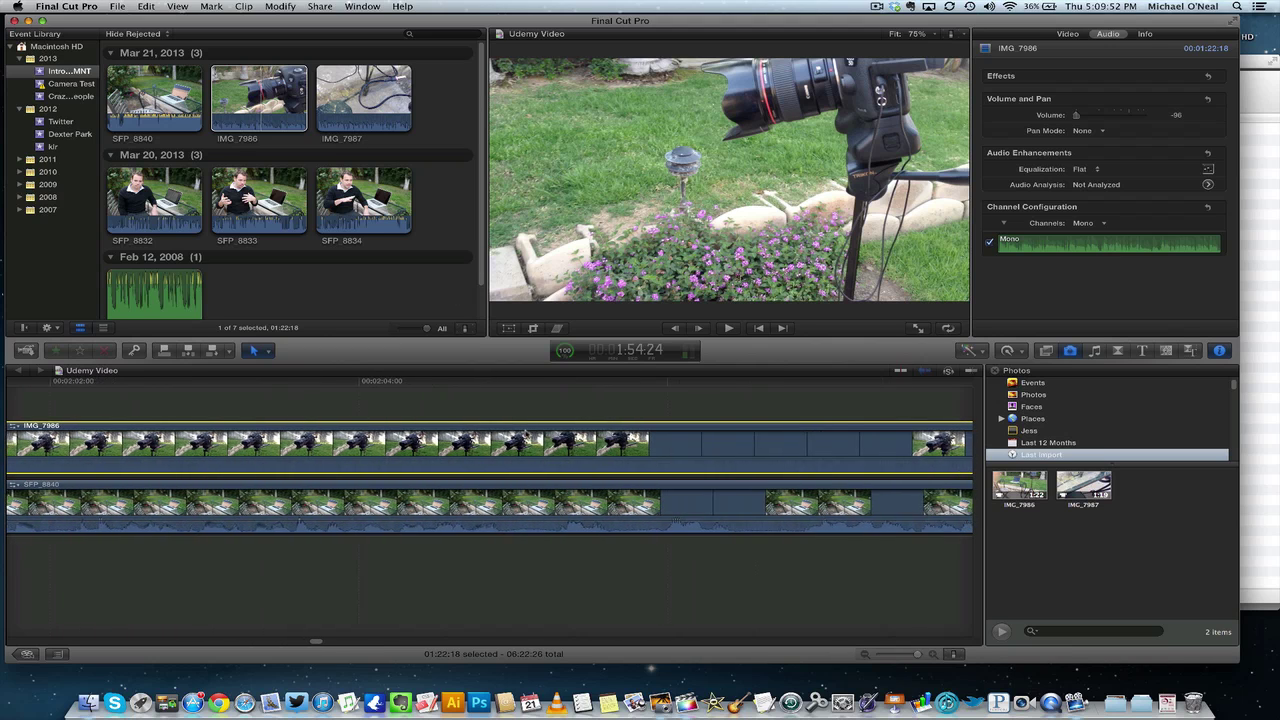
scroll(525, 433, "right", 15)
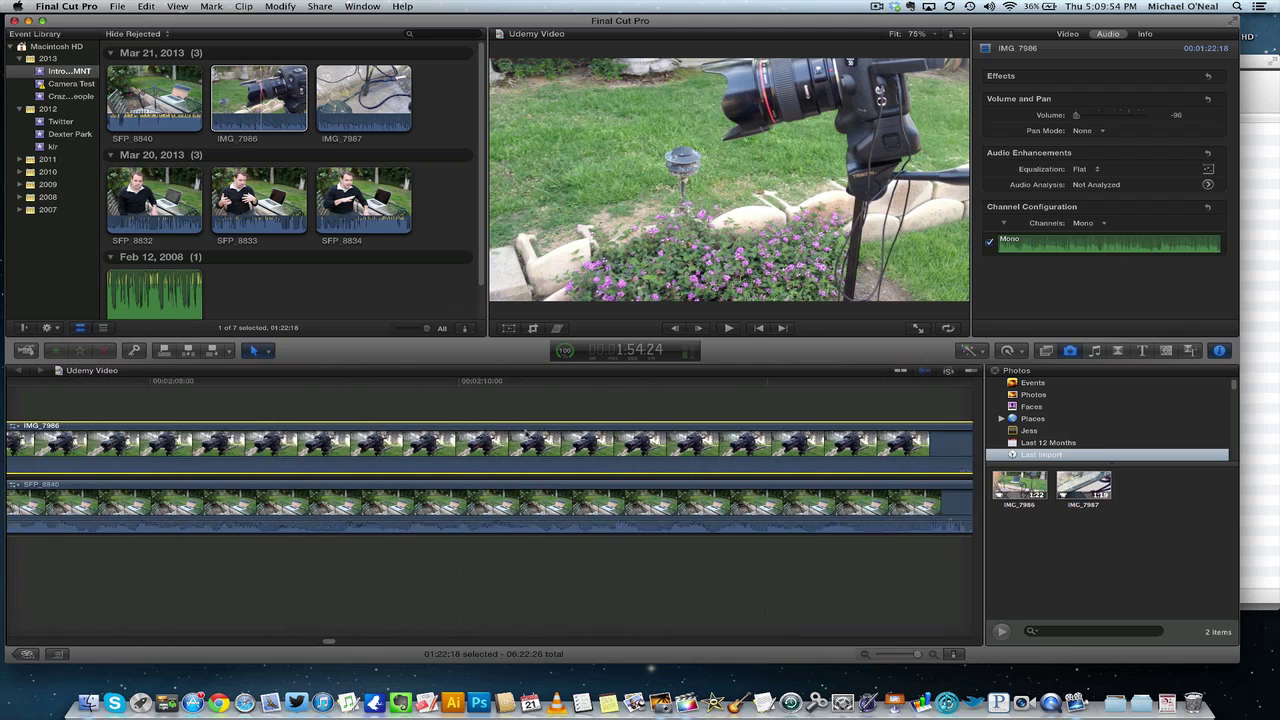
scroll(525, 433, "right", 15)
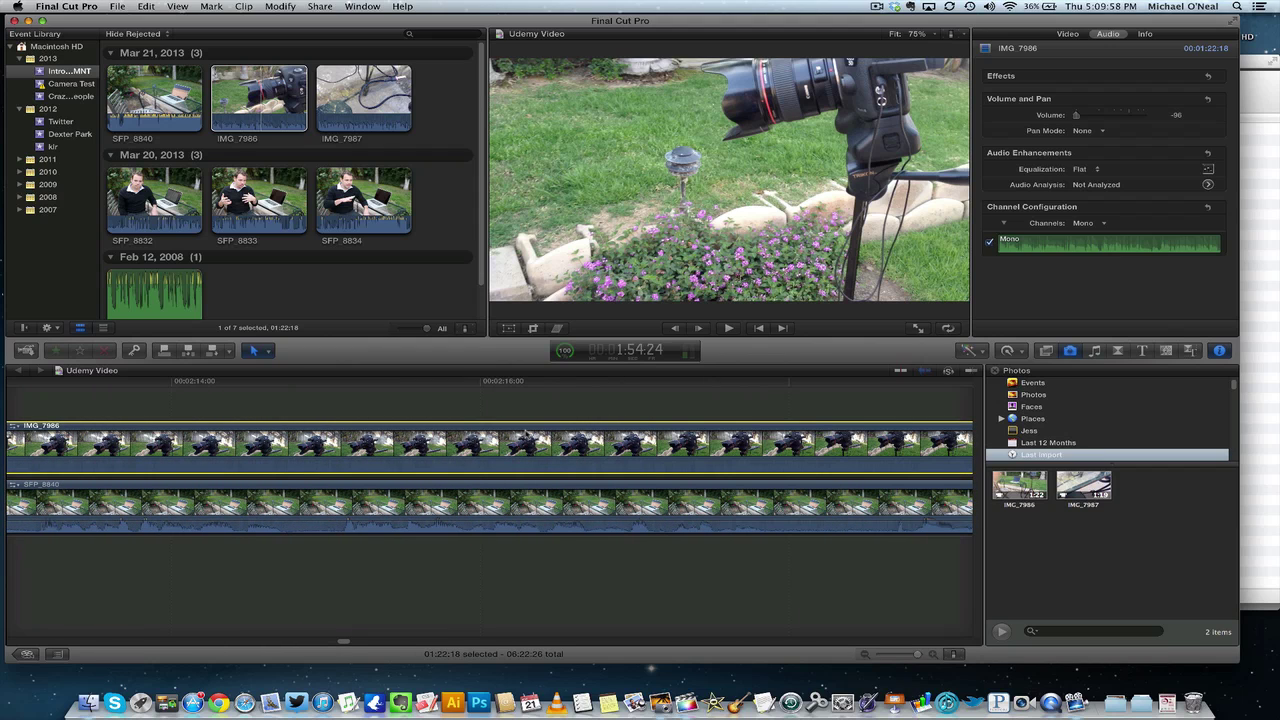
scroll(525, 433, "right", 10)
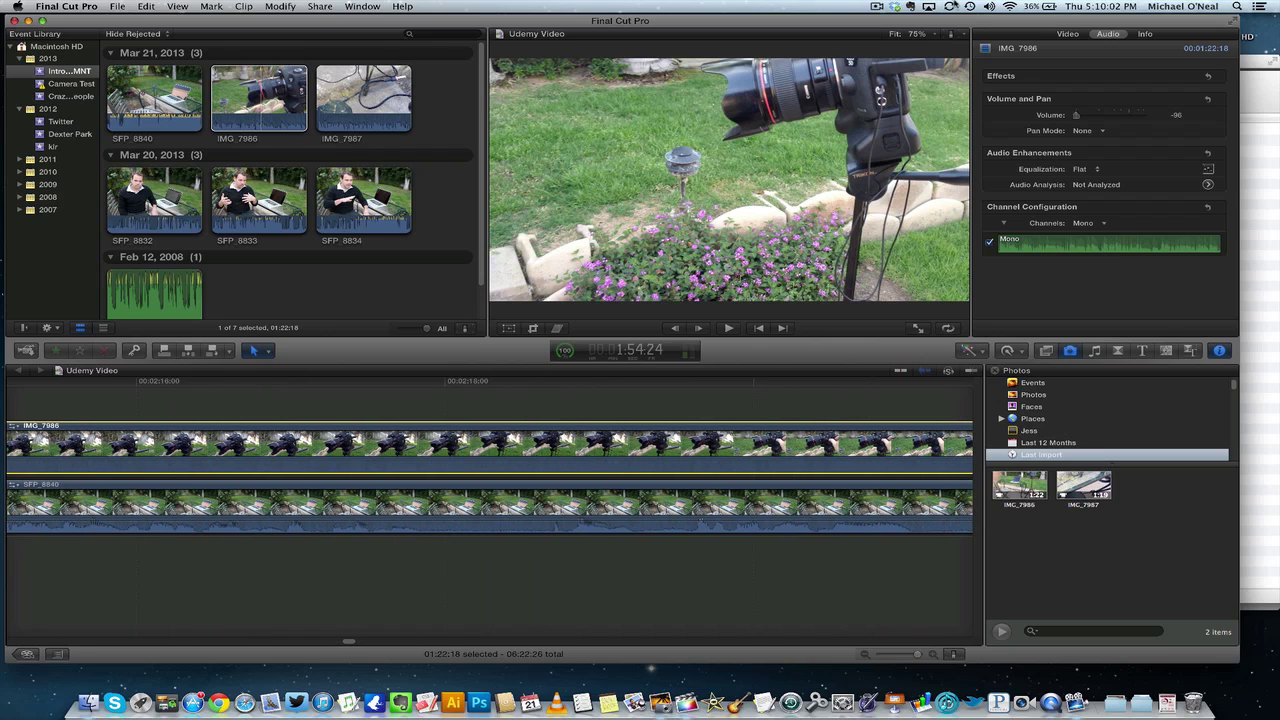
left_click(875, 8)
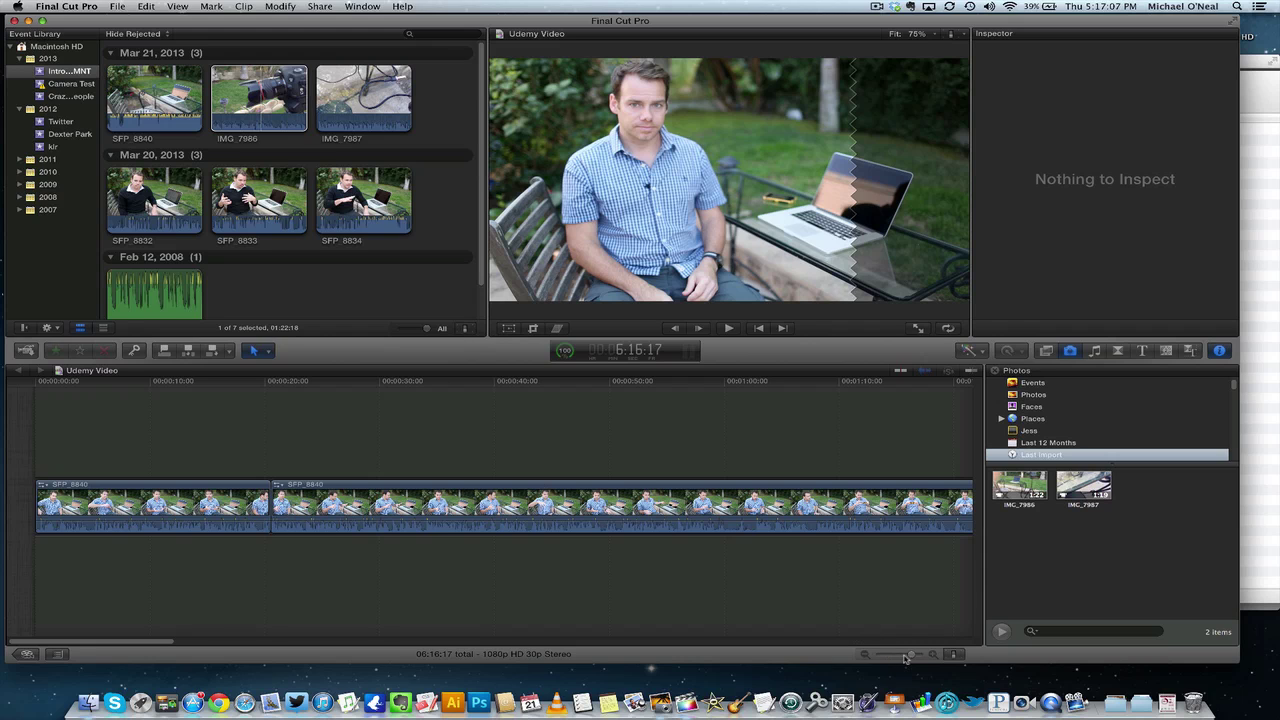
Zoom out, blade SFP_8840 at the new cut point, and play from the edit.
left_click_drag(912, 656, 885, 656)
scroll(385, 562, "left", 3)
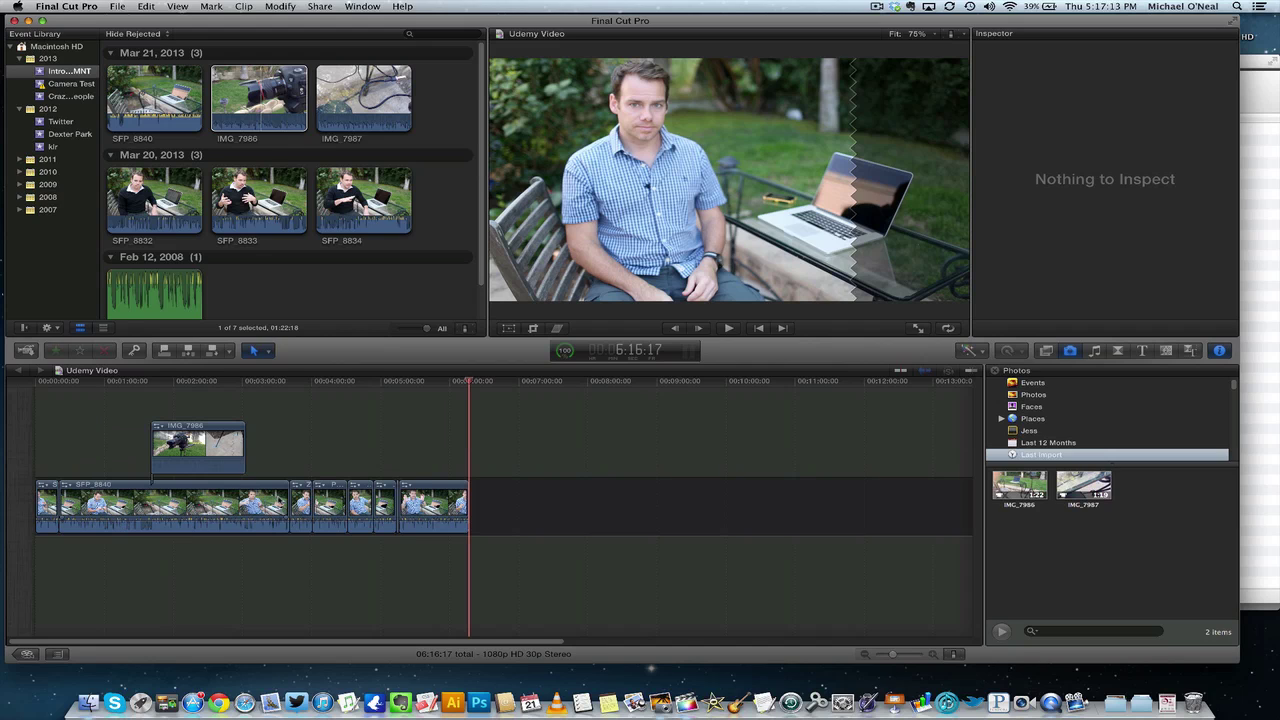
left_click(433, 500)
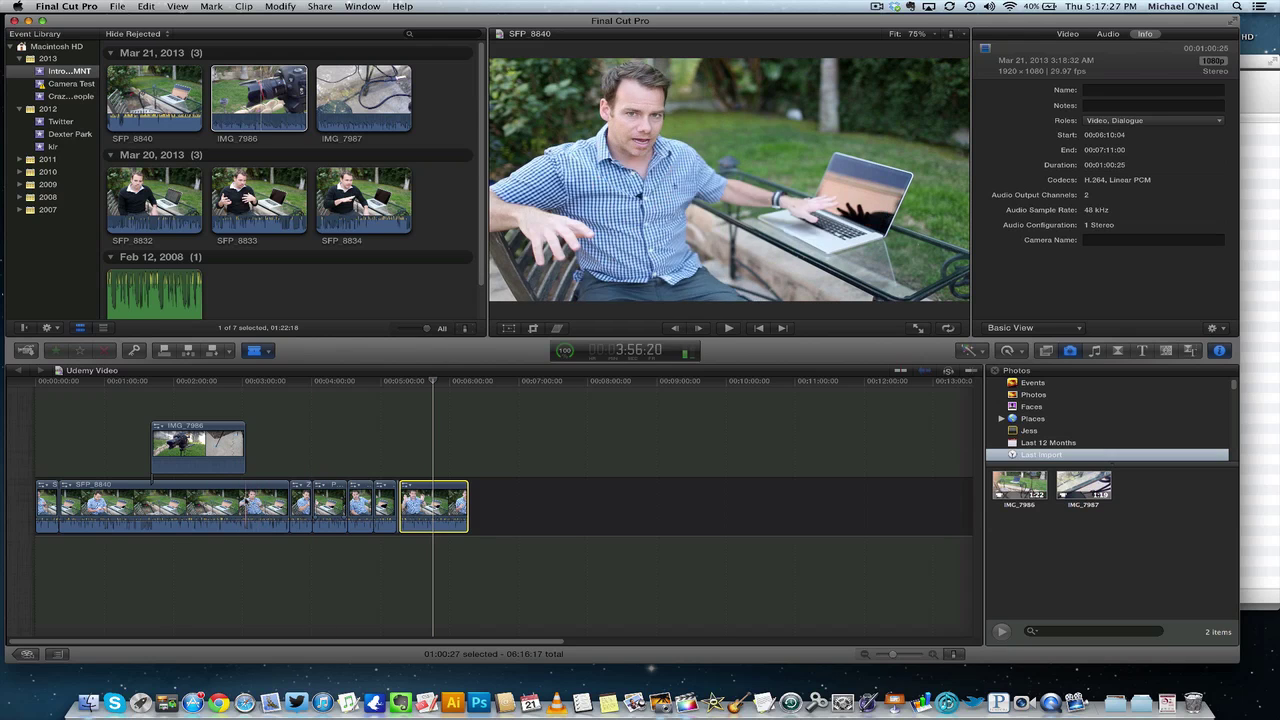
left_click(260, 505)
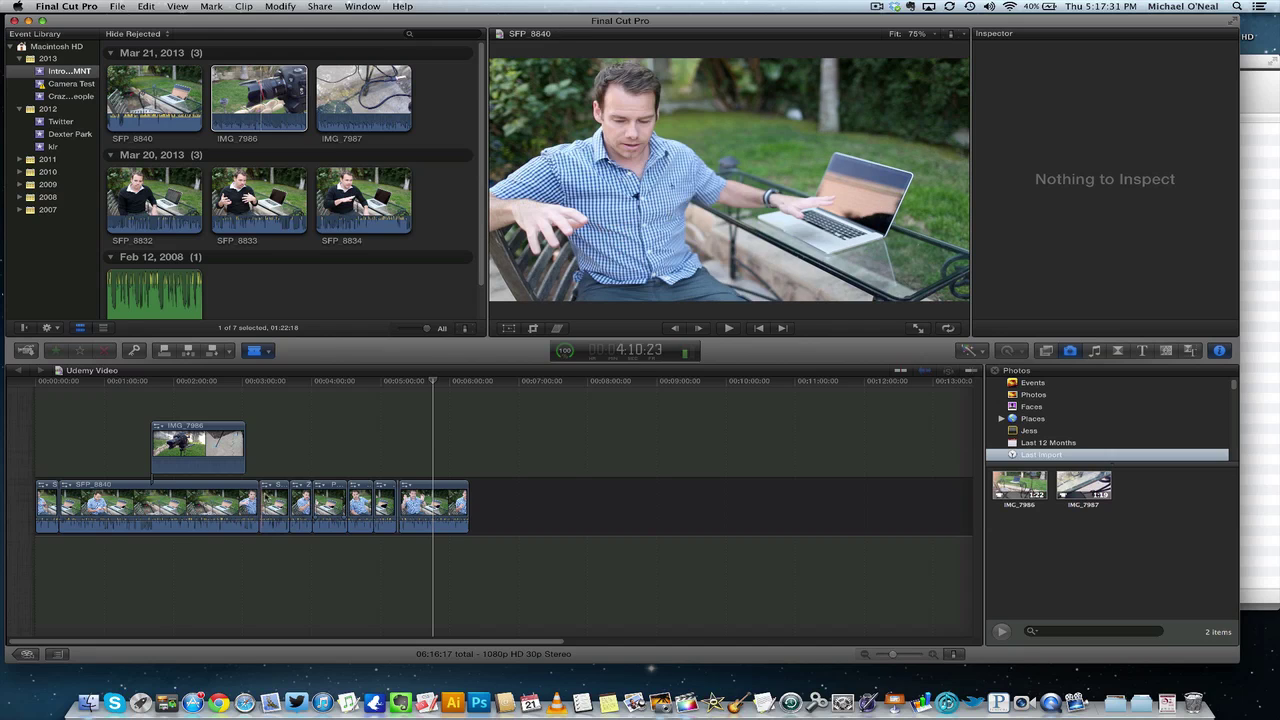
key("Up")
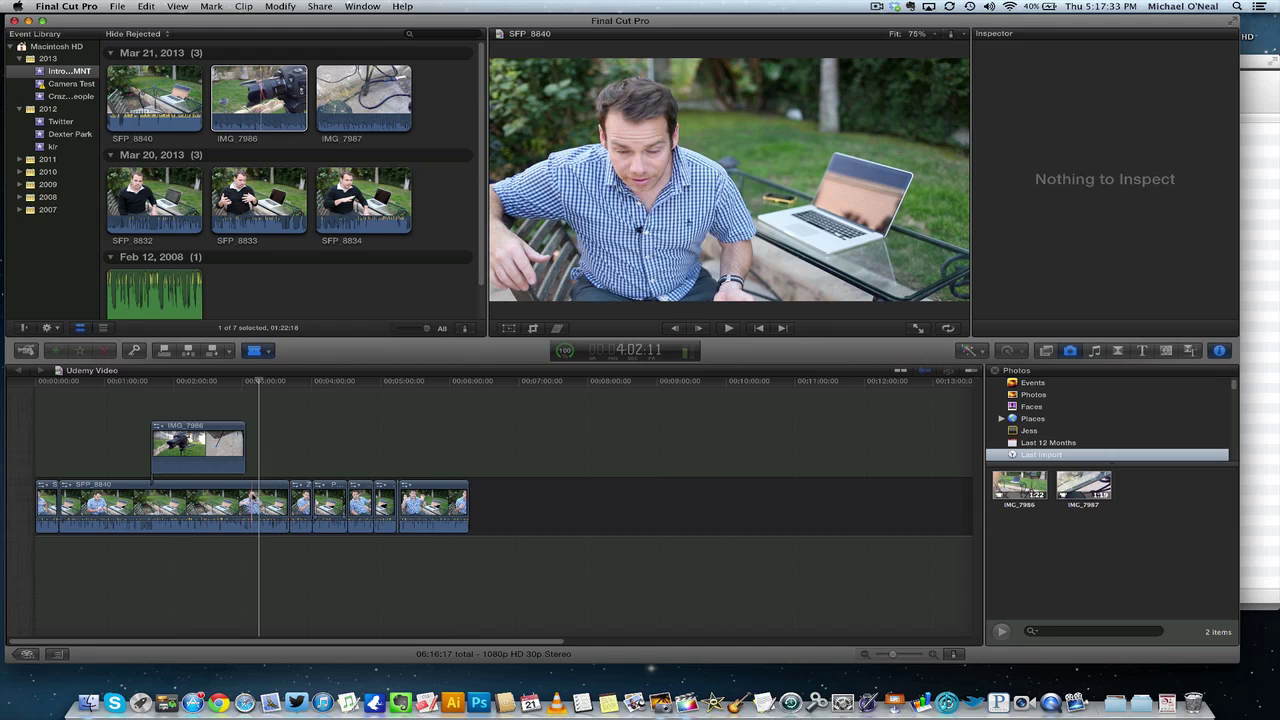
key("space")
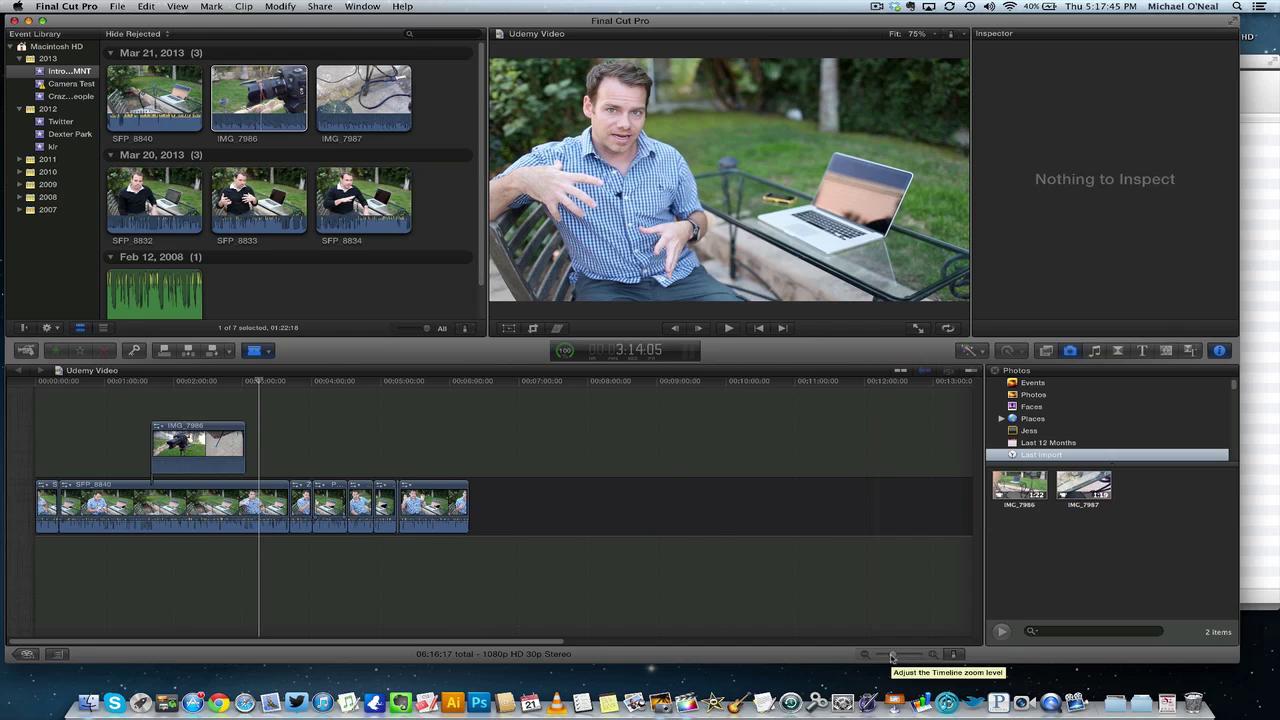
key("s")
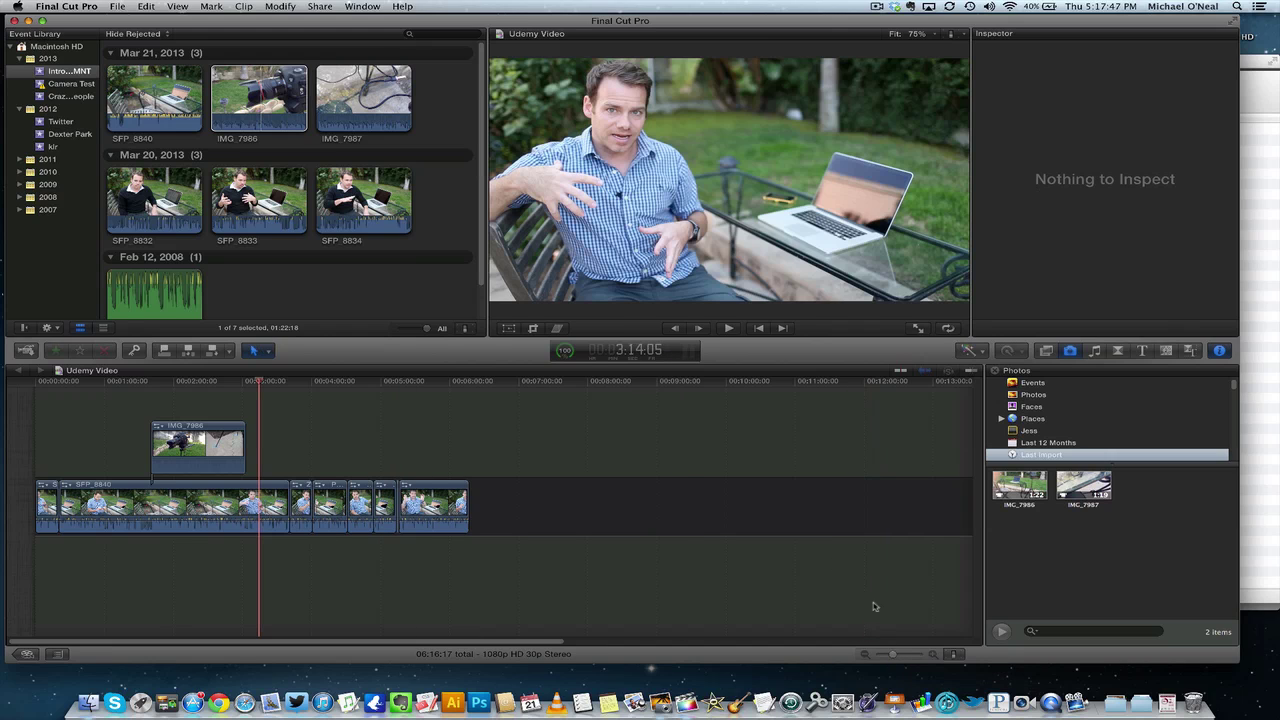
left_click_drag(893, 657, 903, 657)
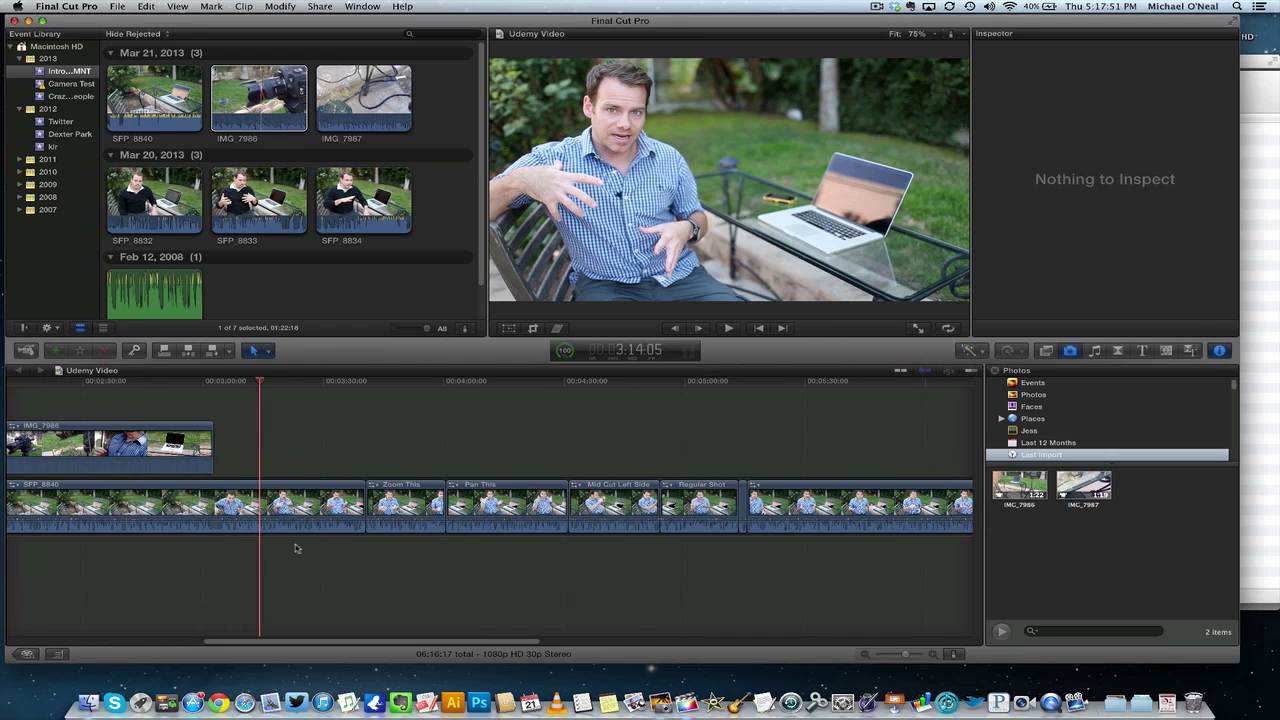
left_click(84, 496)
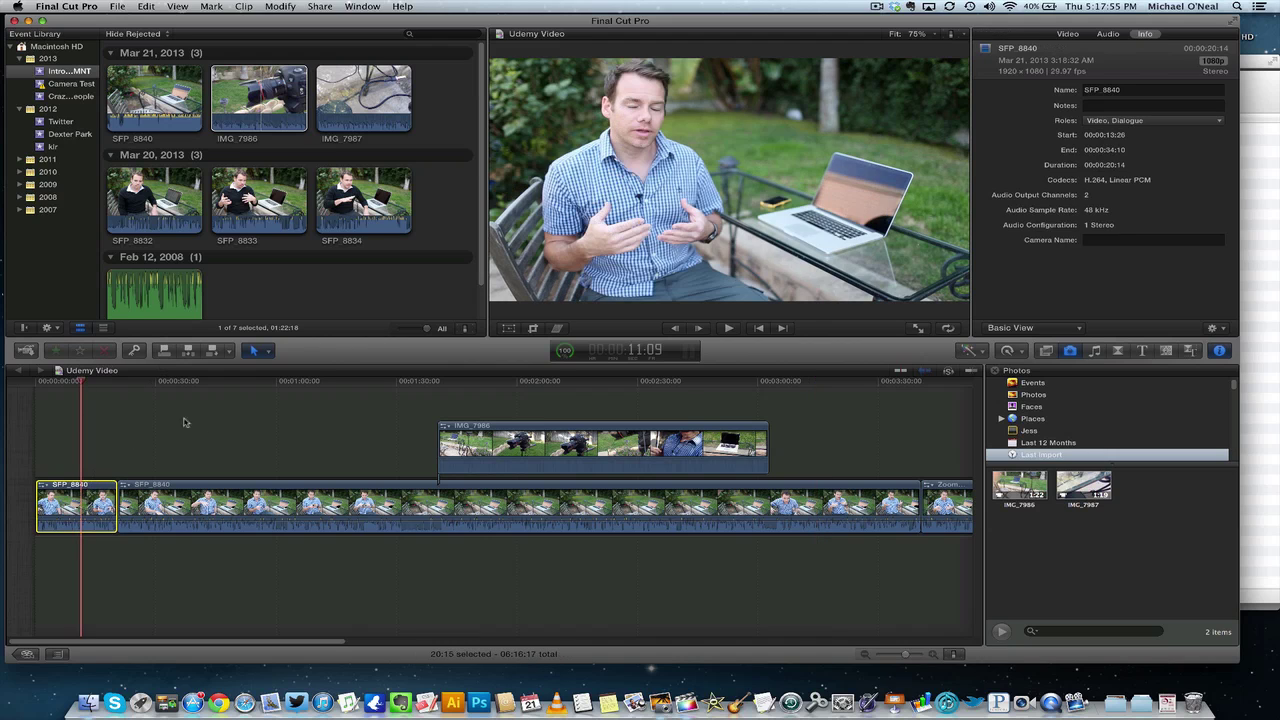
left_click(37, 384)
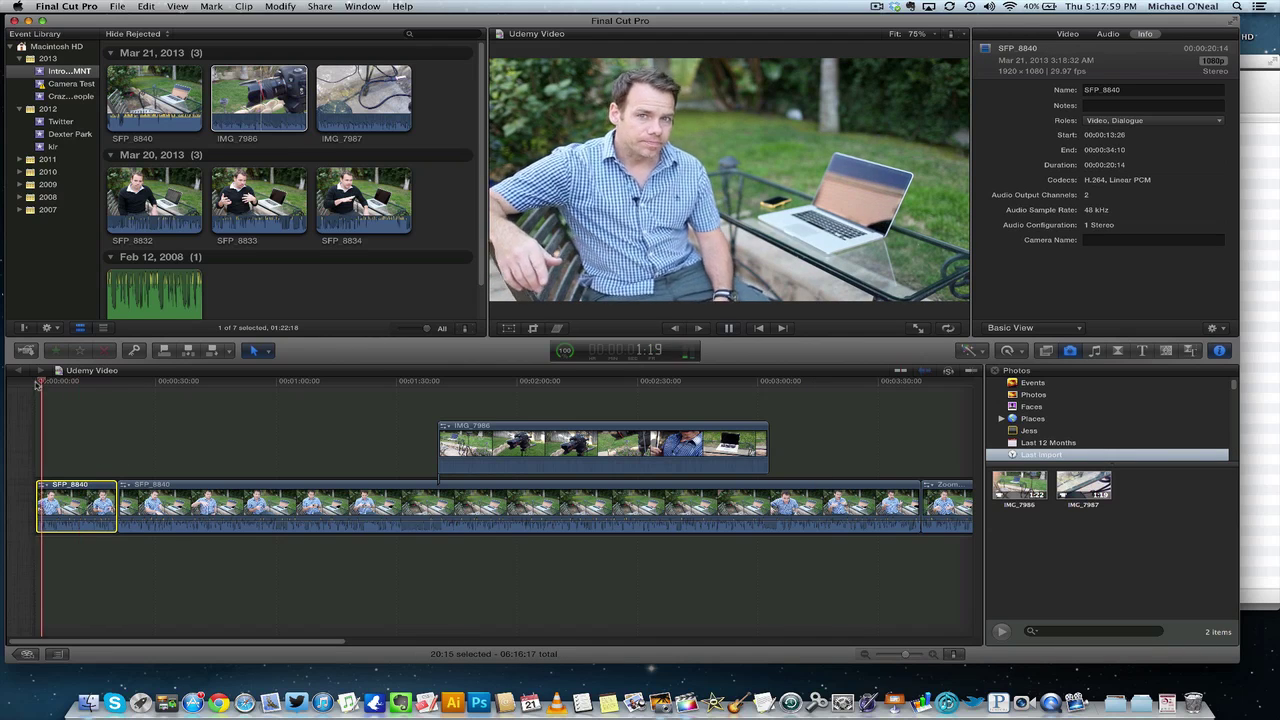
key("space")
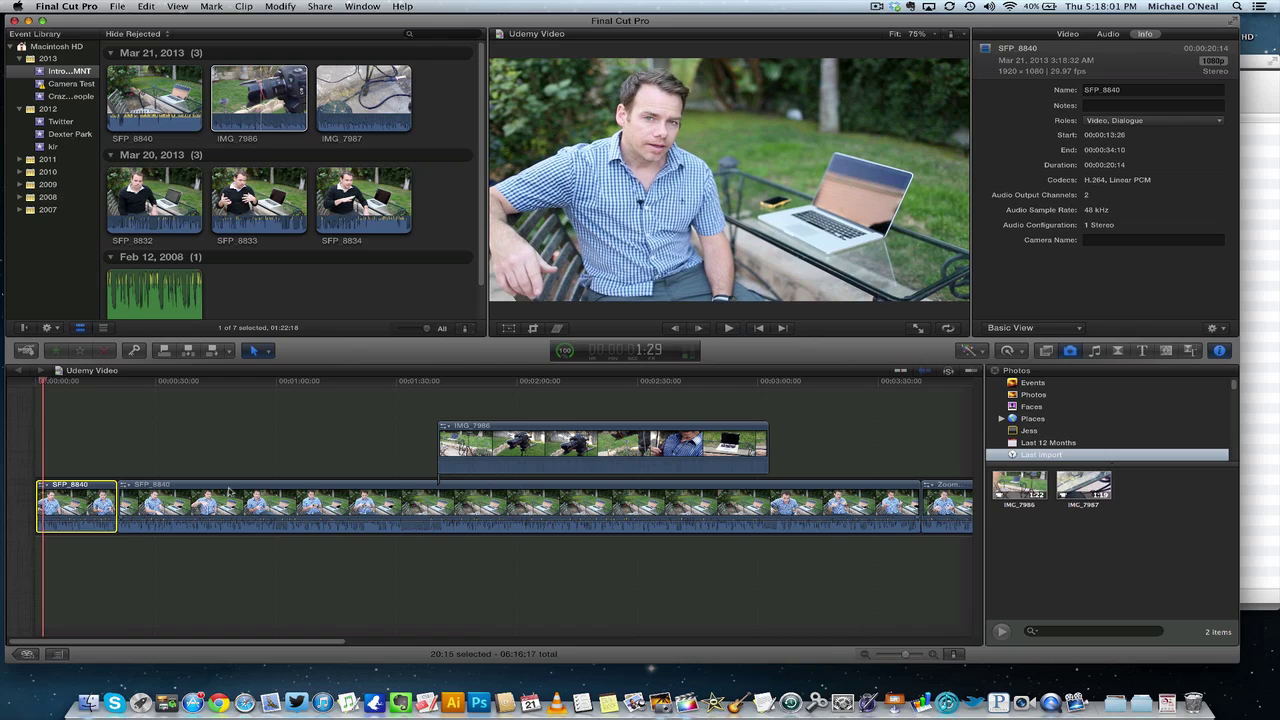
right_click(60, 500)
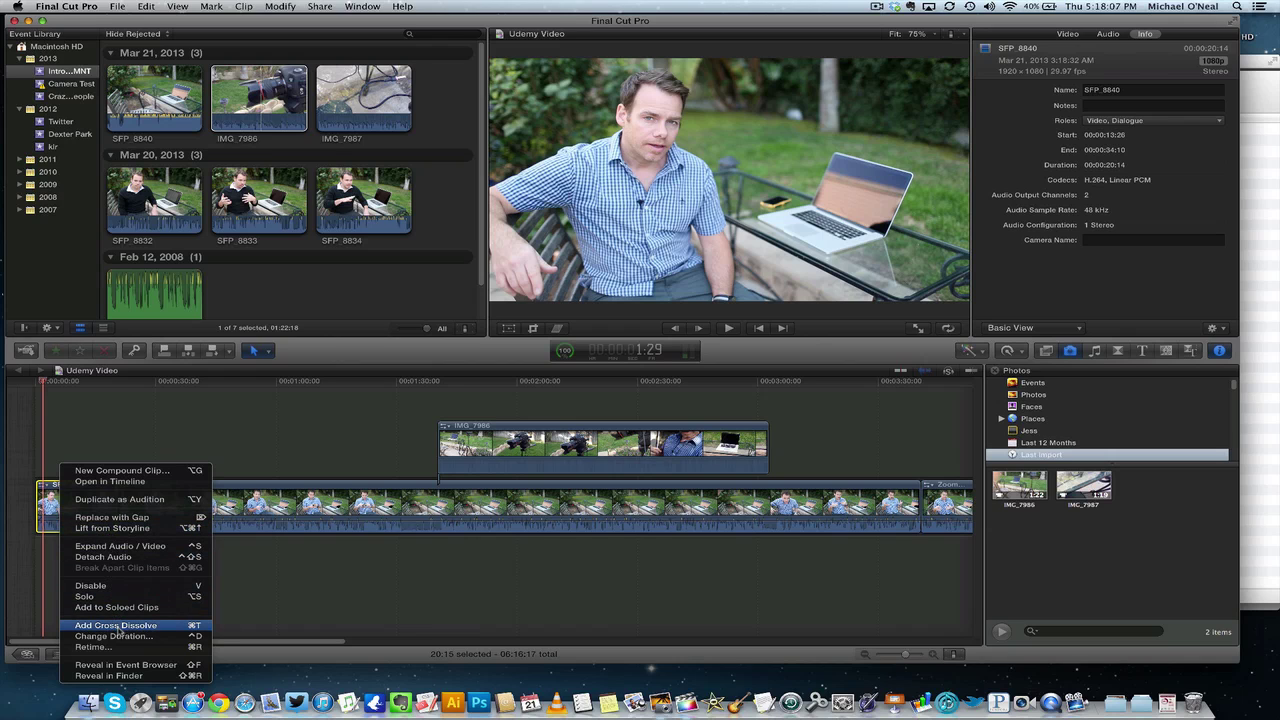
left_click(116, 625)
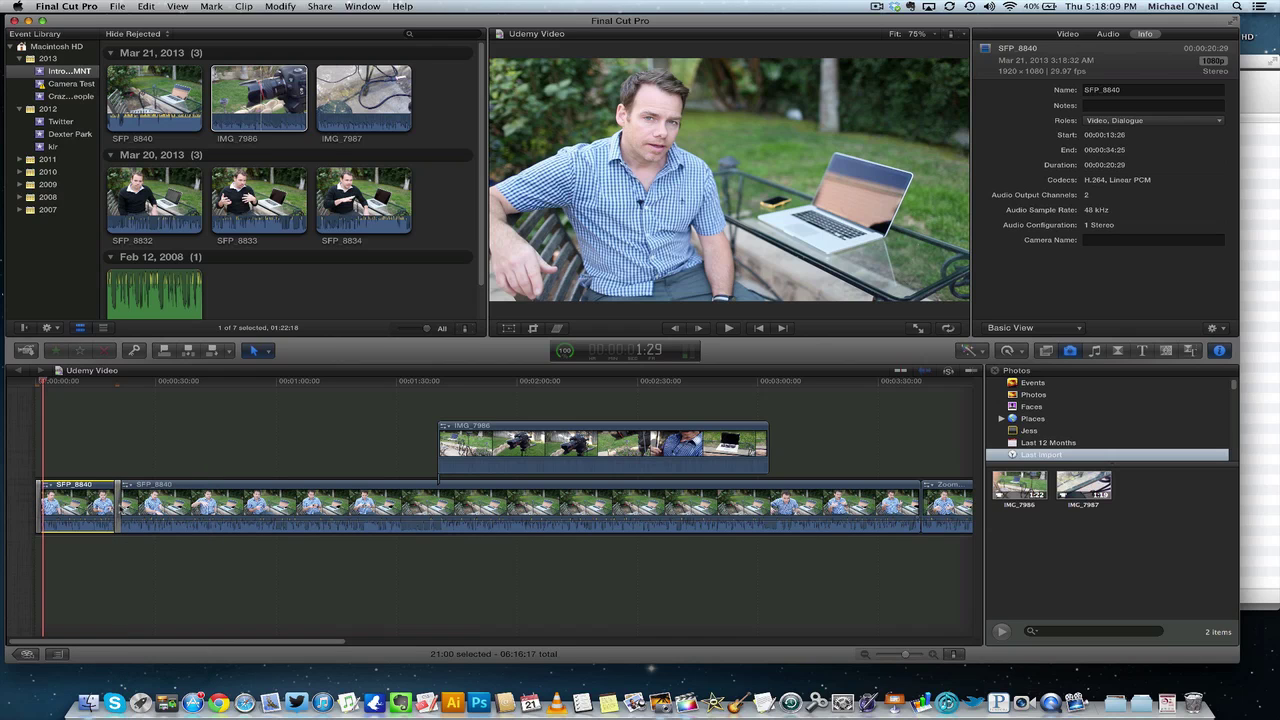
left_click(116, 620)
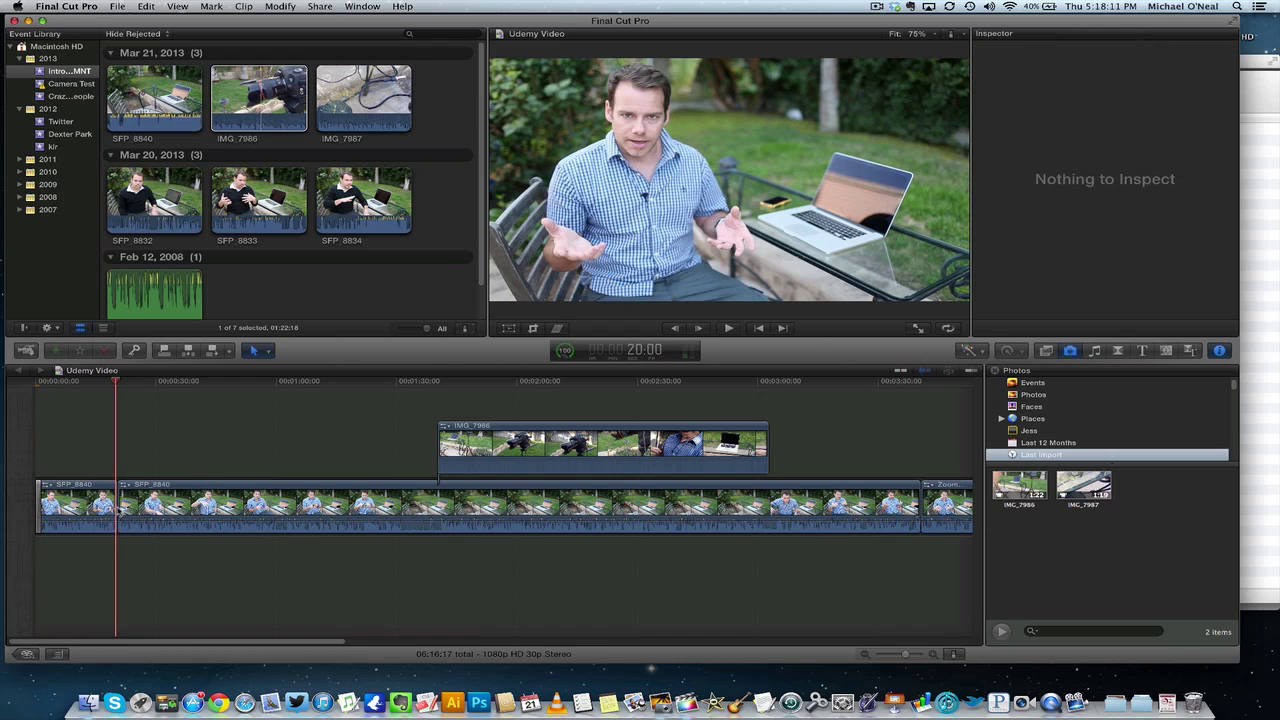
left_click(36, 387)
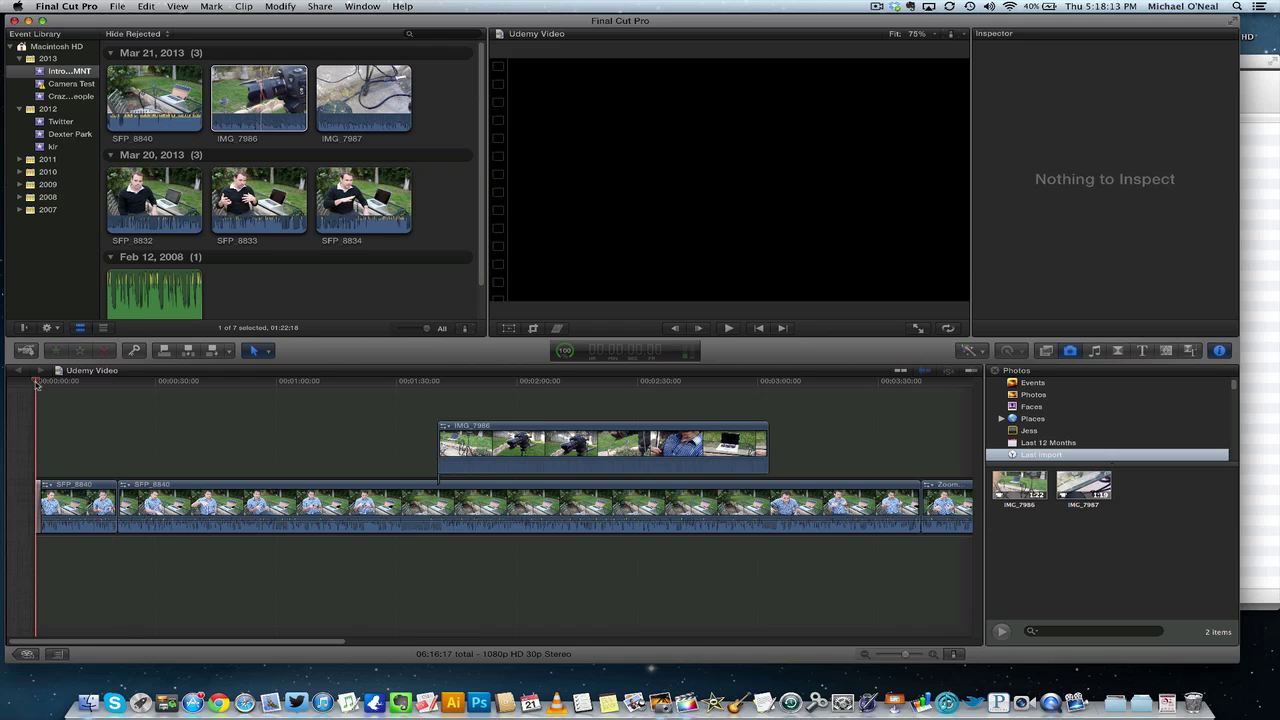
key("space")
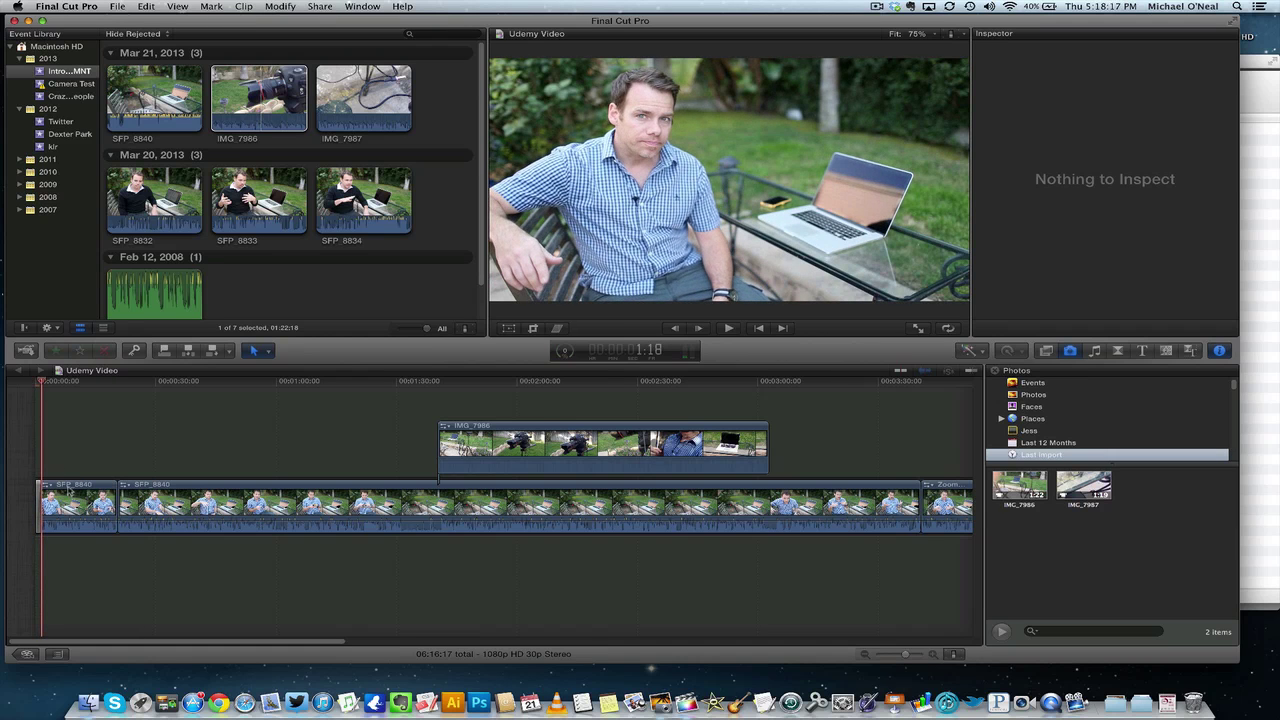
Select the SFP_8840 clip, play a moment, and park the playhead at about 18 seconds.
left_click(183, 505)
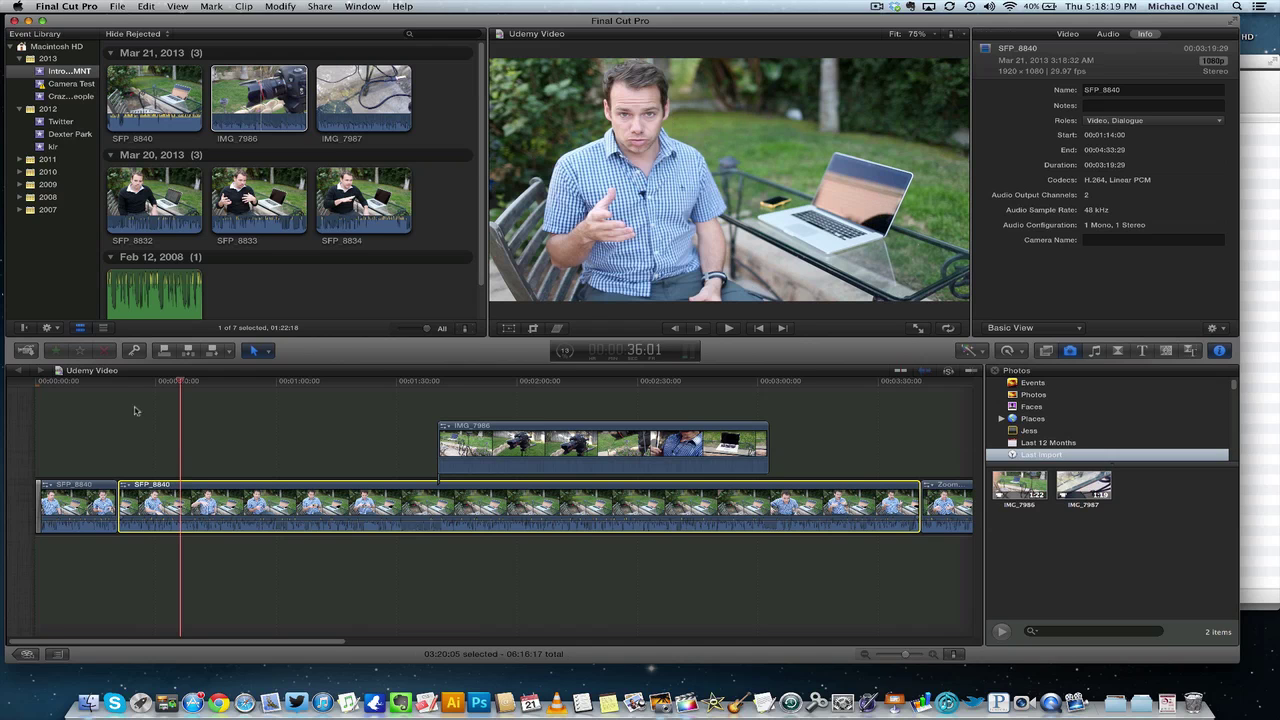
left_click(116, 384)
key("space")
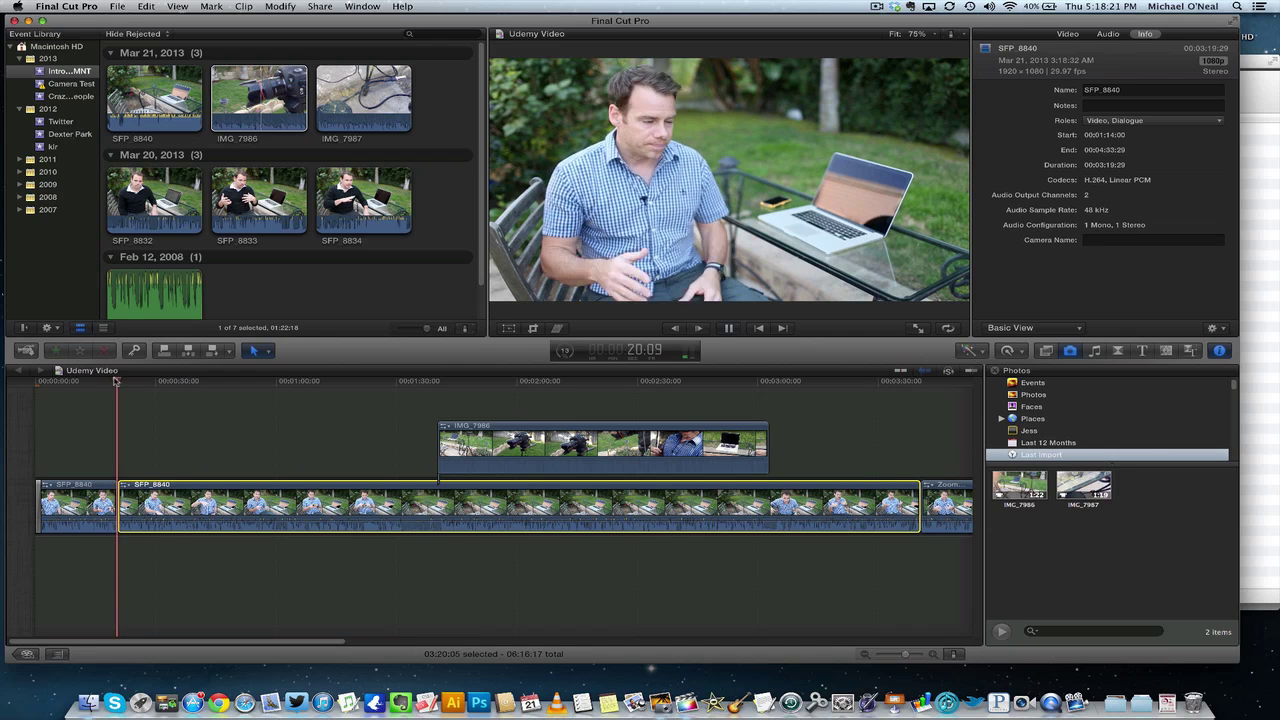
key("space")
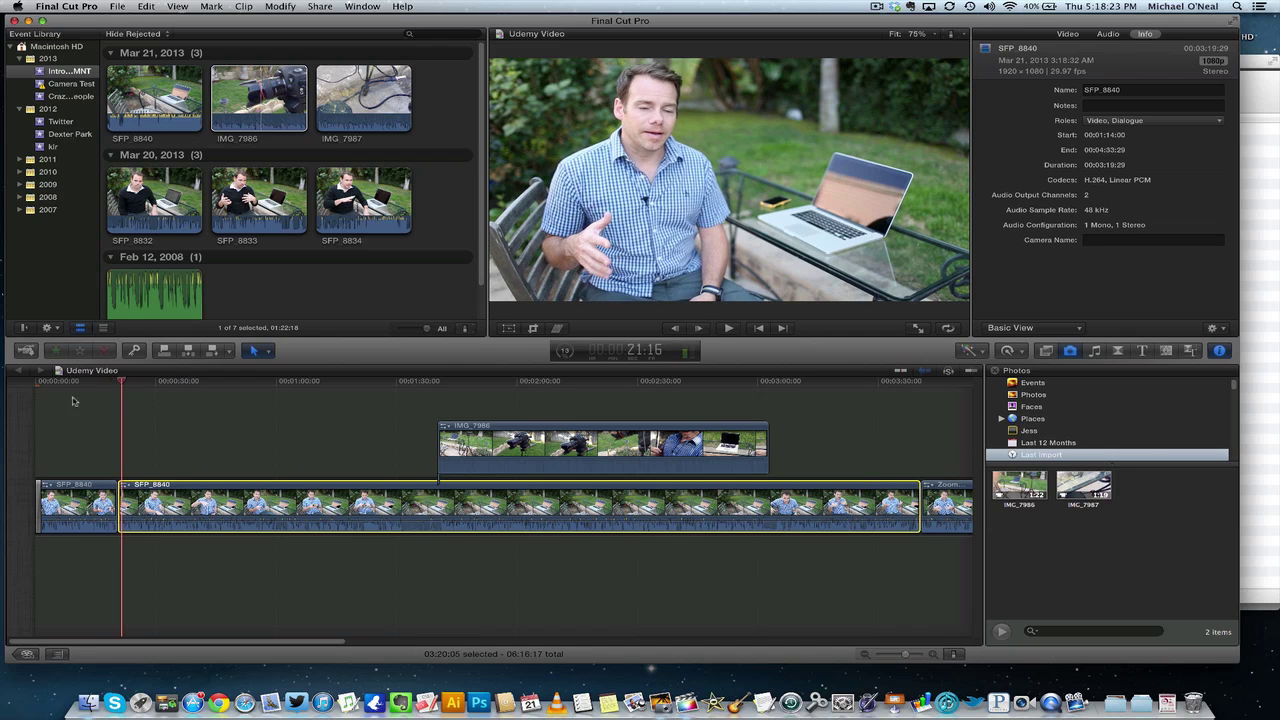
left_click(112, 386)
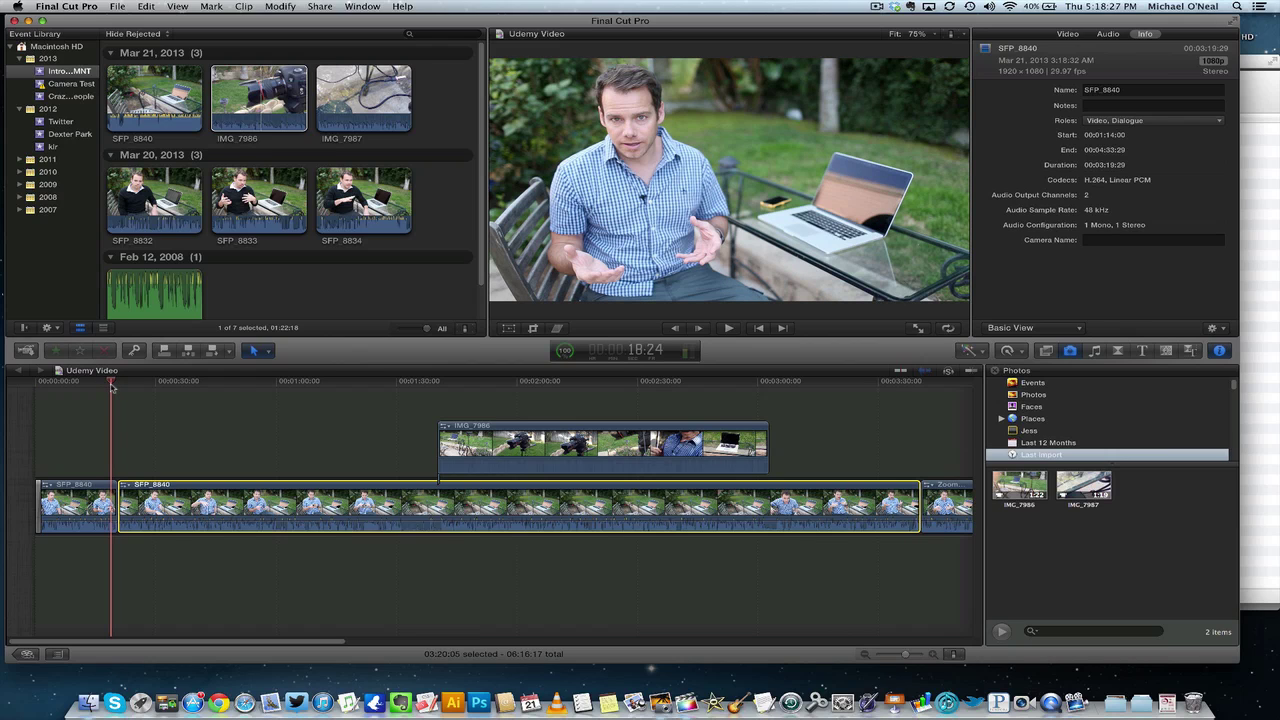
left_click(879, 7)
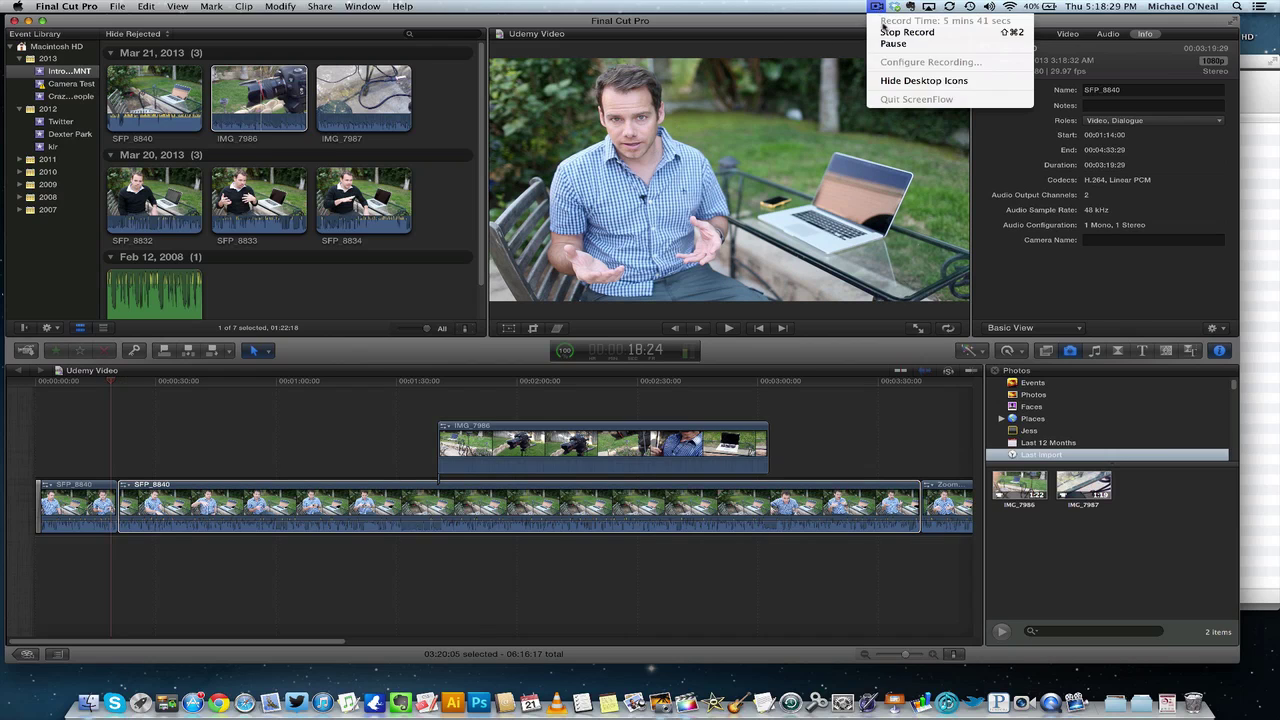
left_click(890, 45)
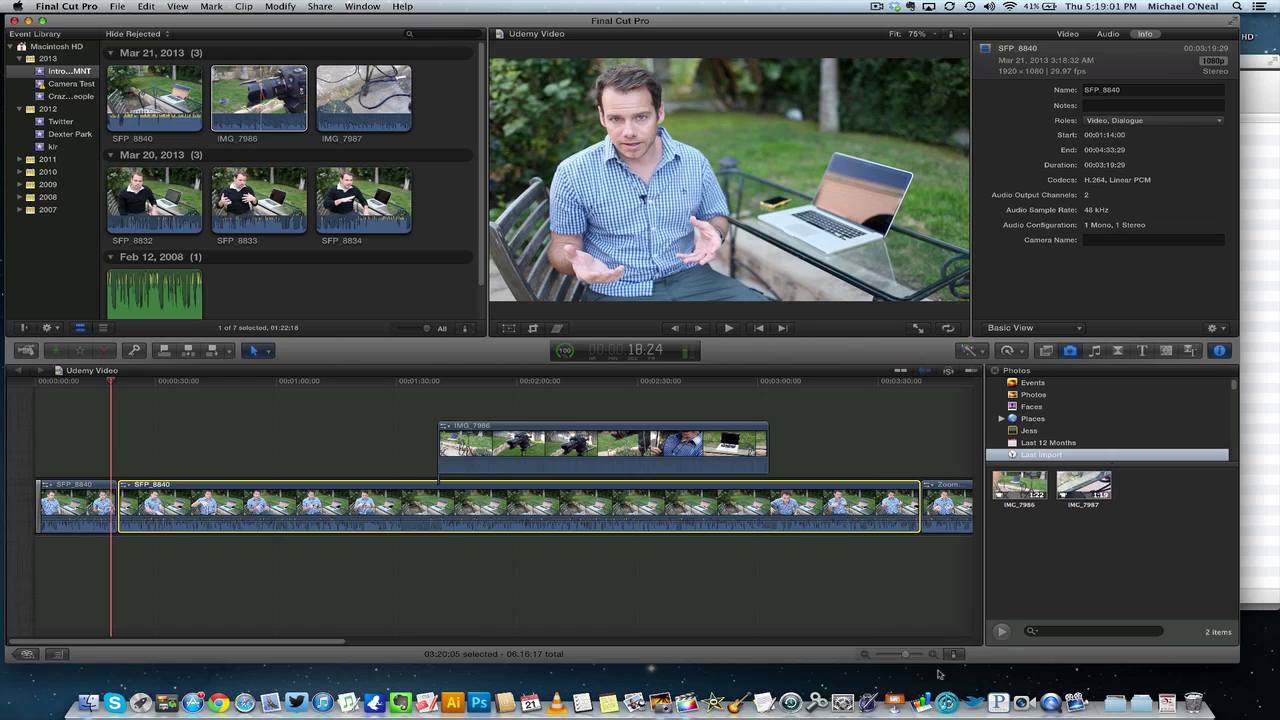
Zoom the timeline to five-second detail and replay the section to find the cut point.
left_click_drag(908, 657, 914, 657)
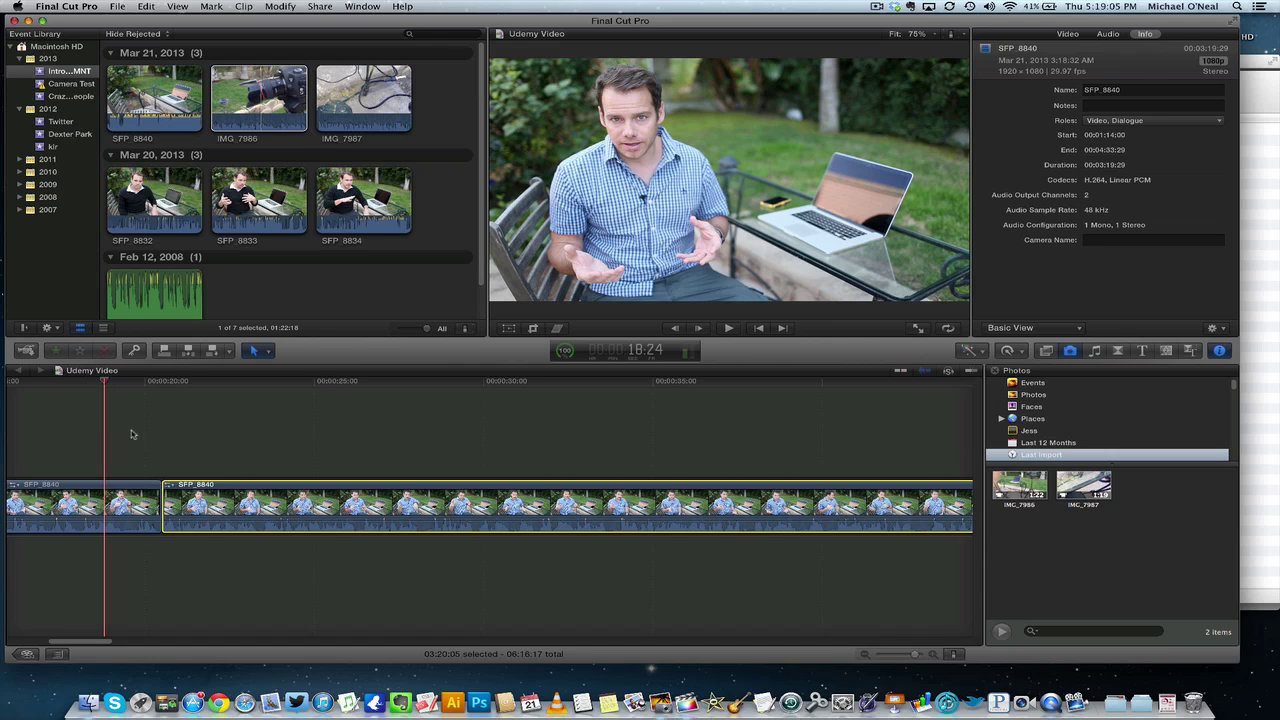
key("space")
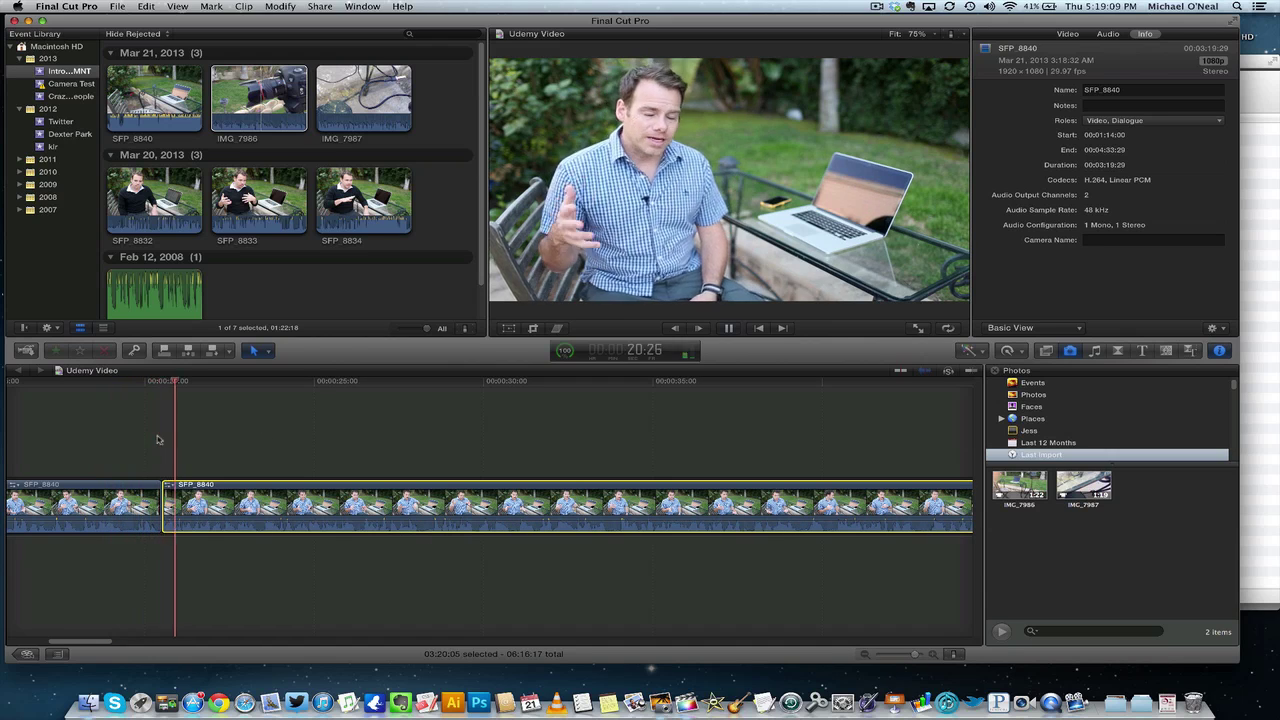
key("space")
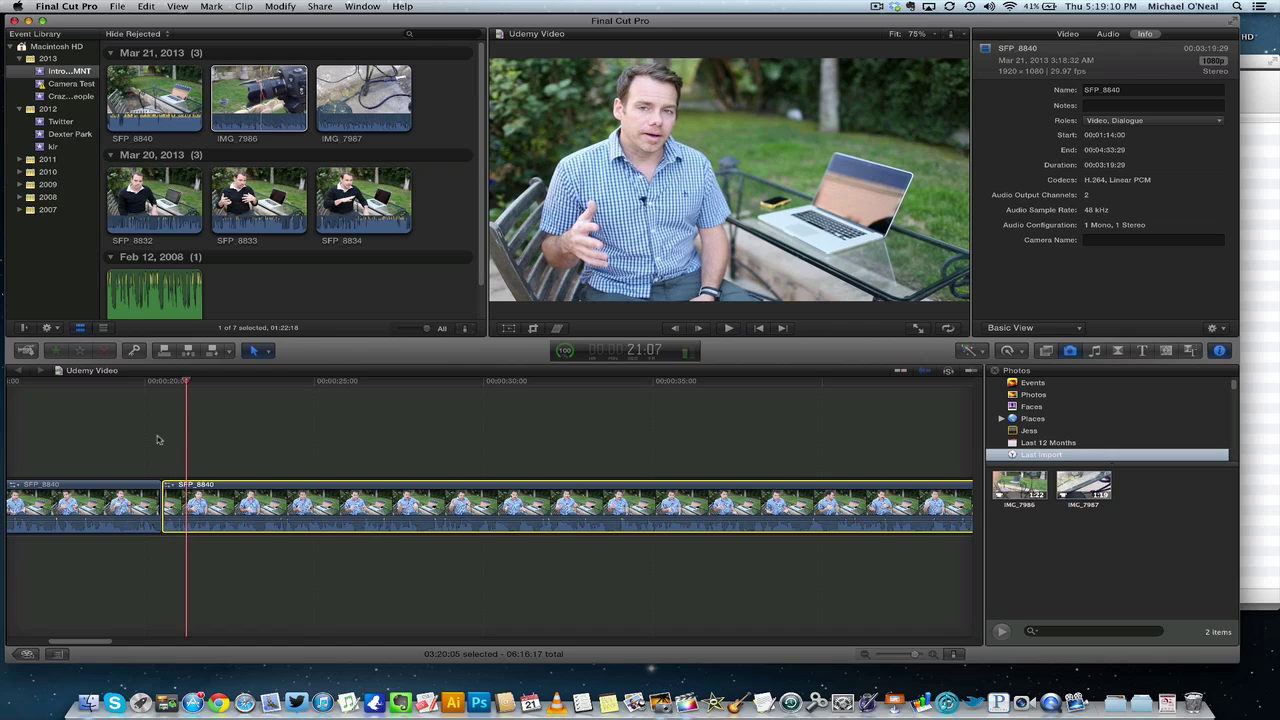
left_click(145, 381)
key("space")
key("space")
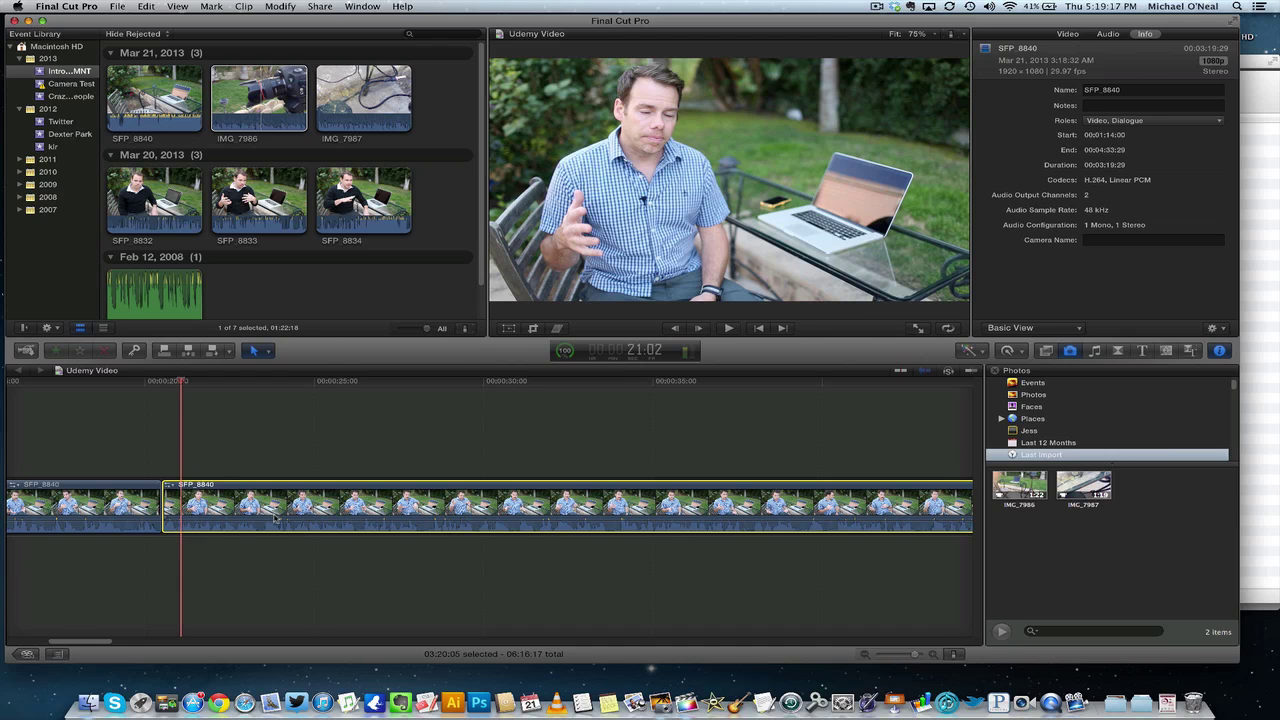
Move the playhead to about 55 seconds and play to just past the one-minute mark.
scroll(216, 582, "left", 10)
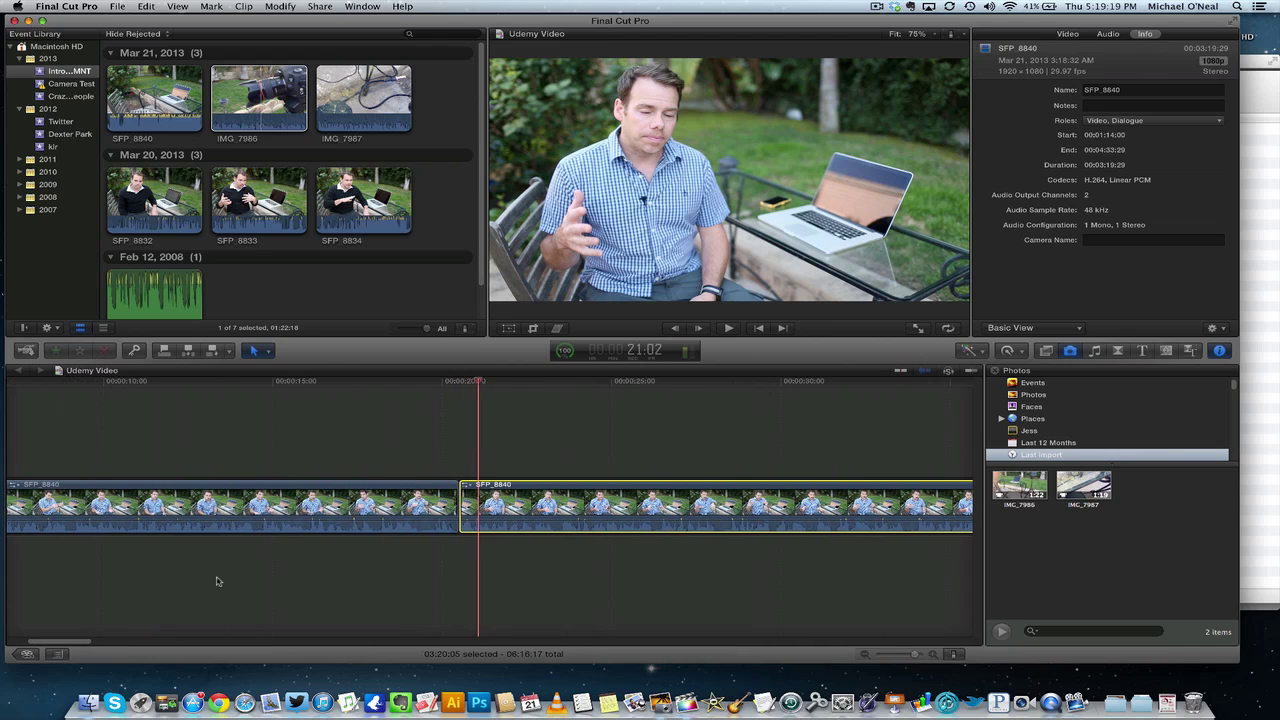
scroll(216, 582, "right", 20)
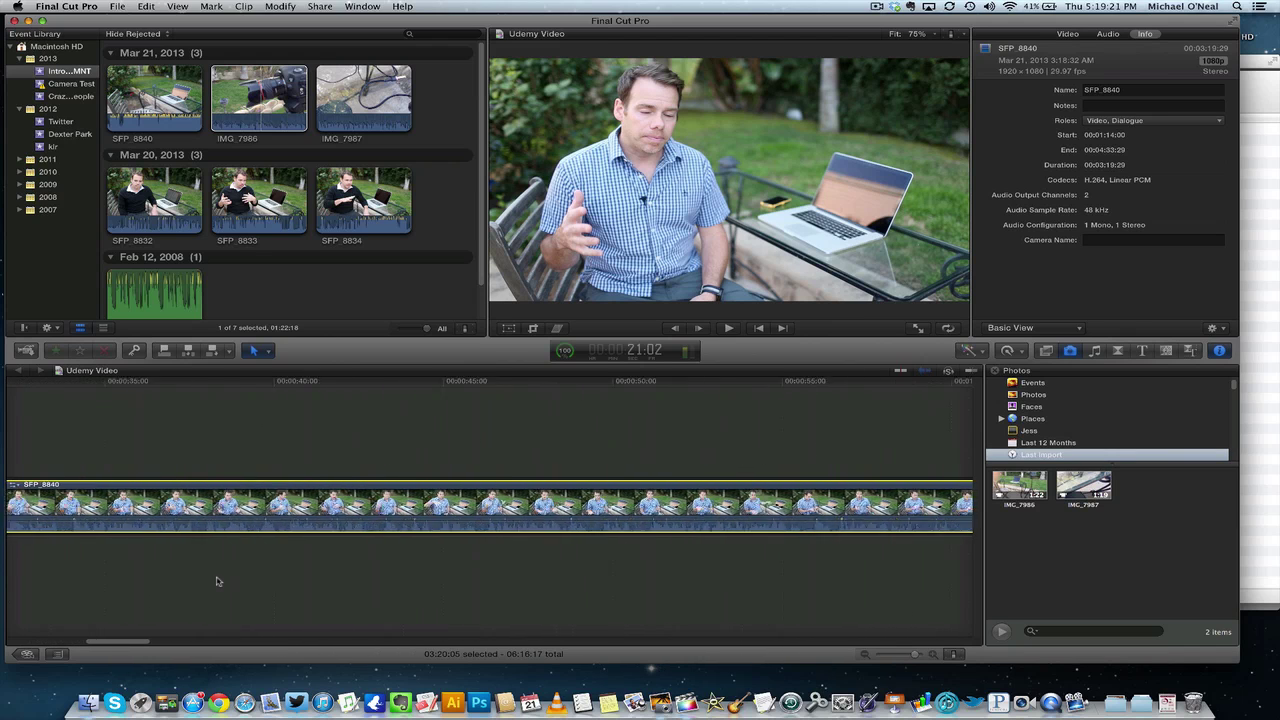
scroll(216, 582, "left", 15)
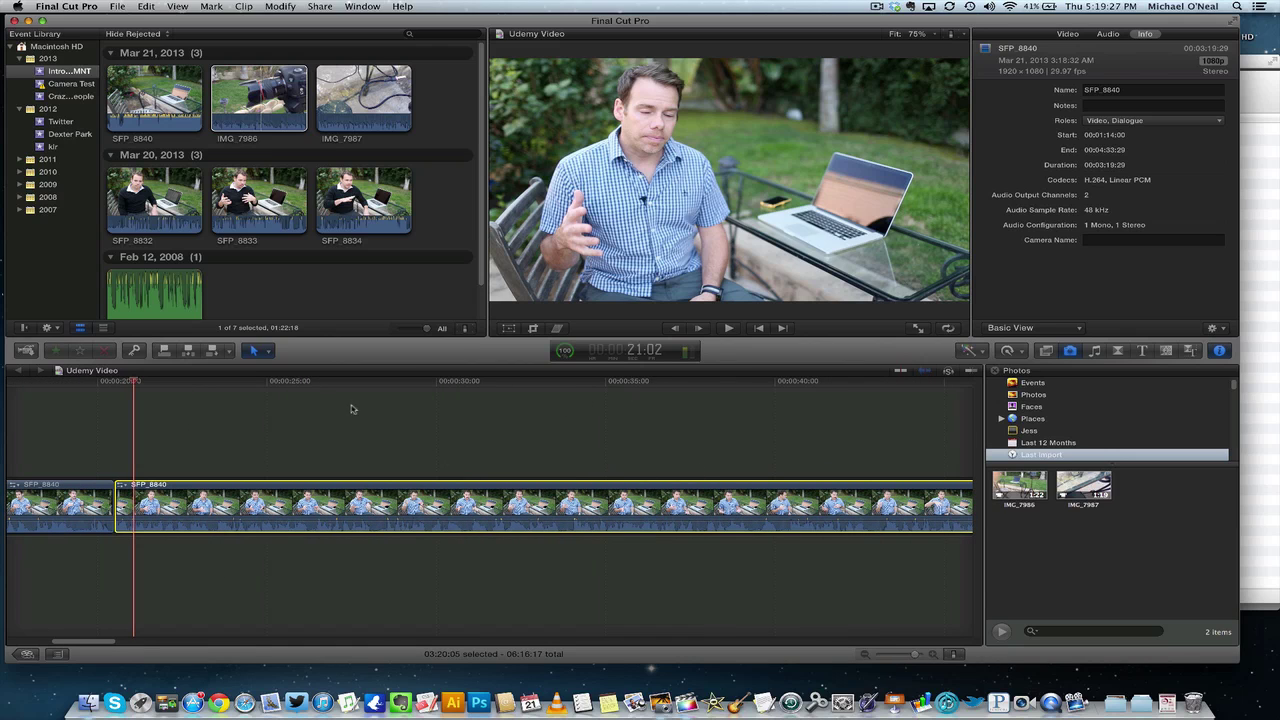
scroll(600, 431, "right", 15)
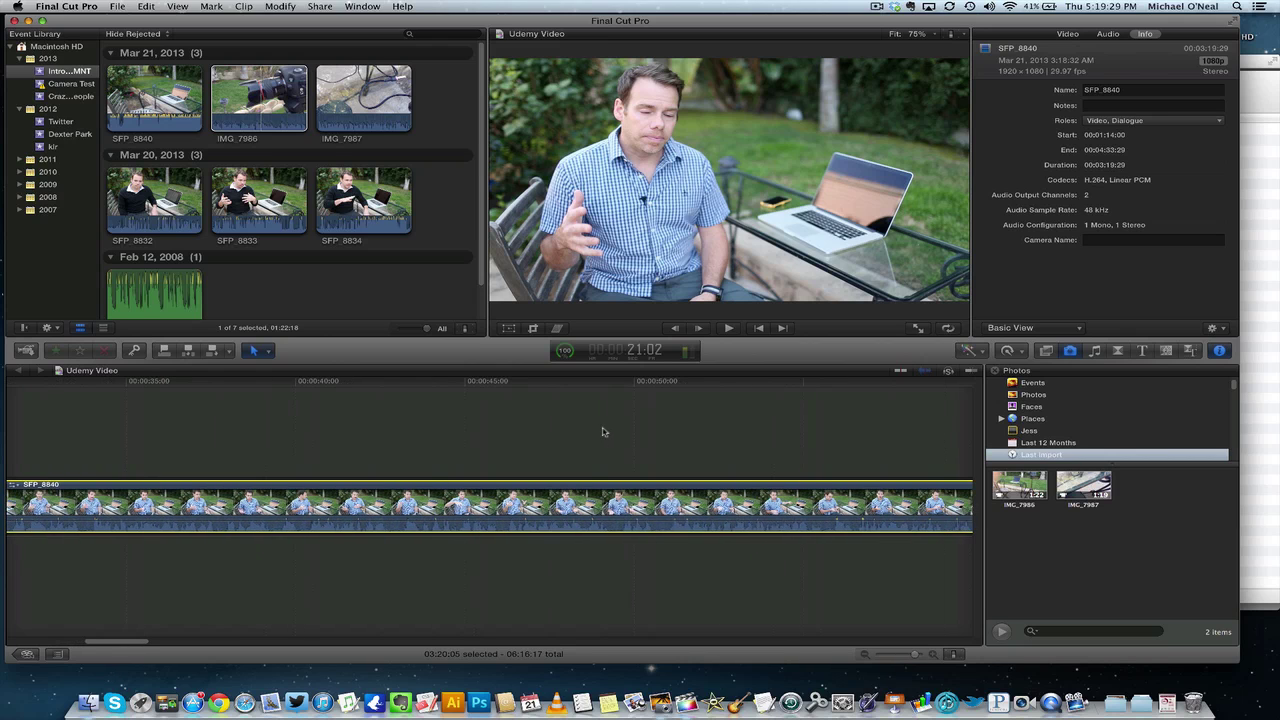
scroll(604, 431, "right", 3)
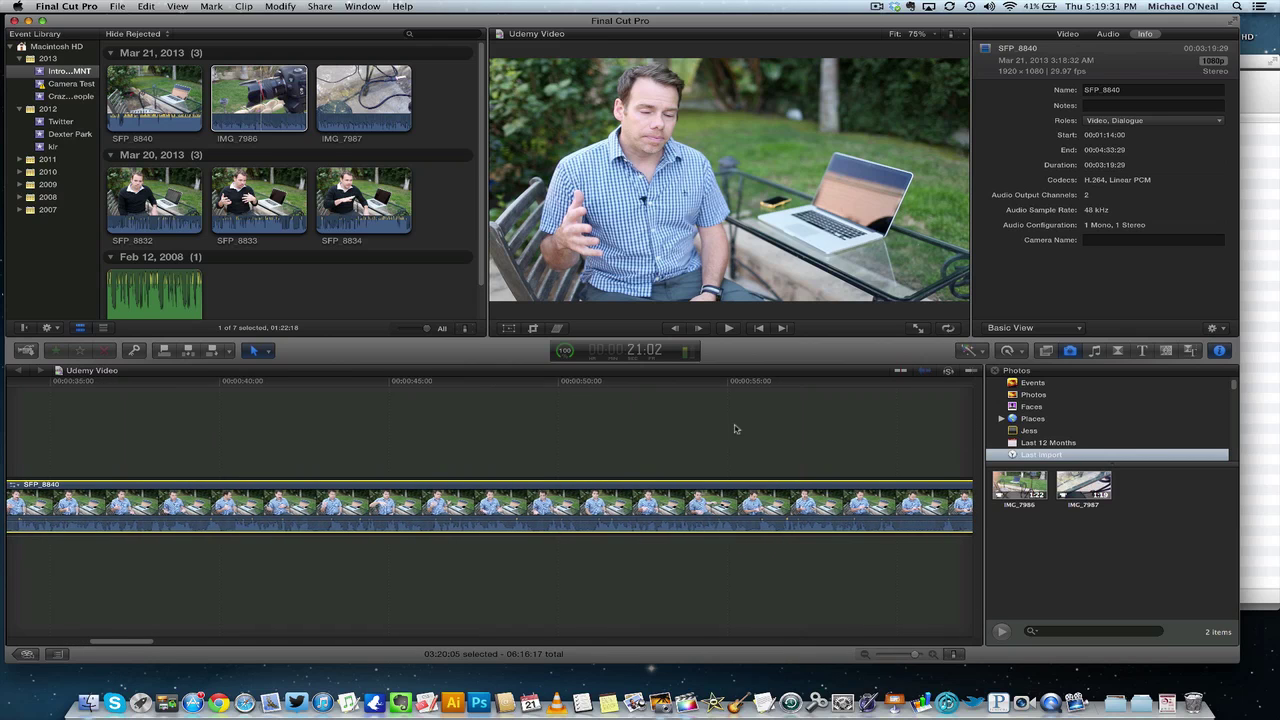
scroll(734, 429, "right", 10)
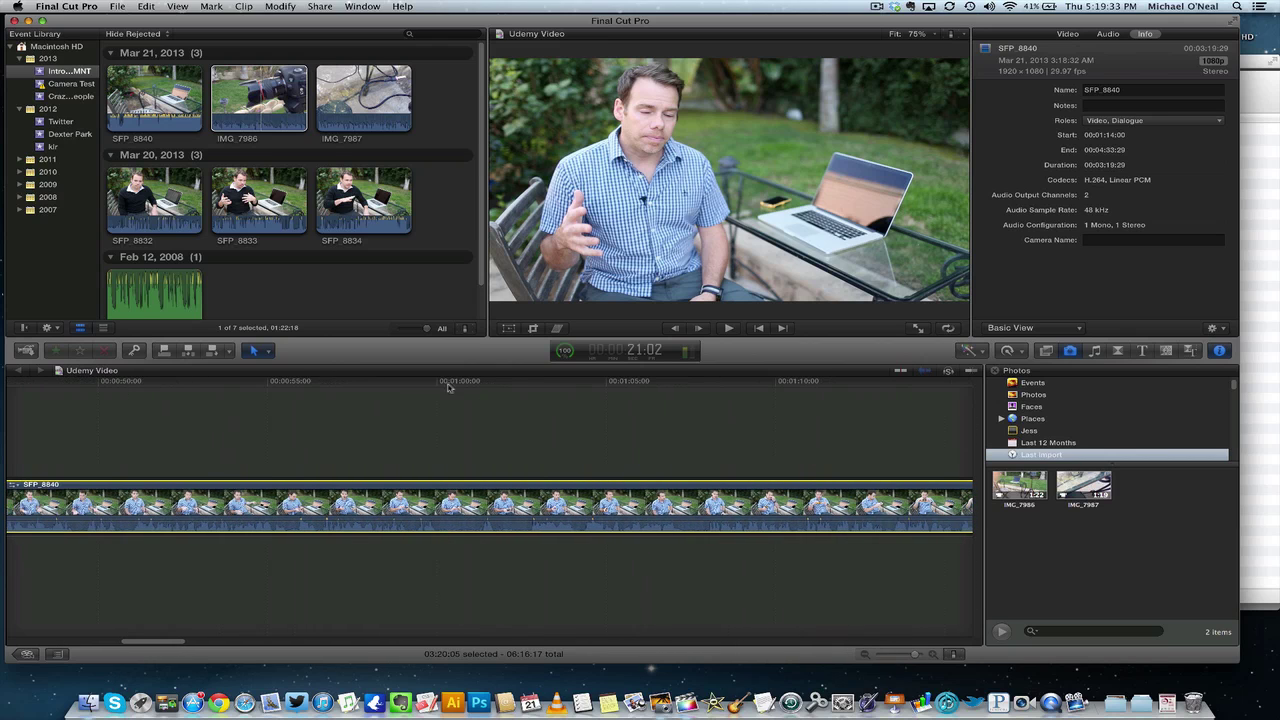
left_click(252, 386)
key("space")
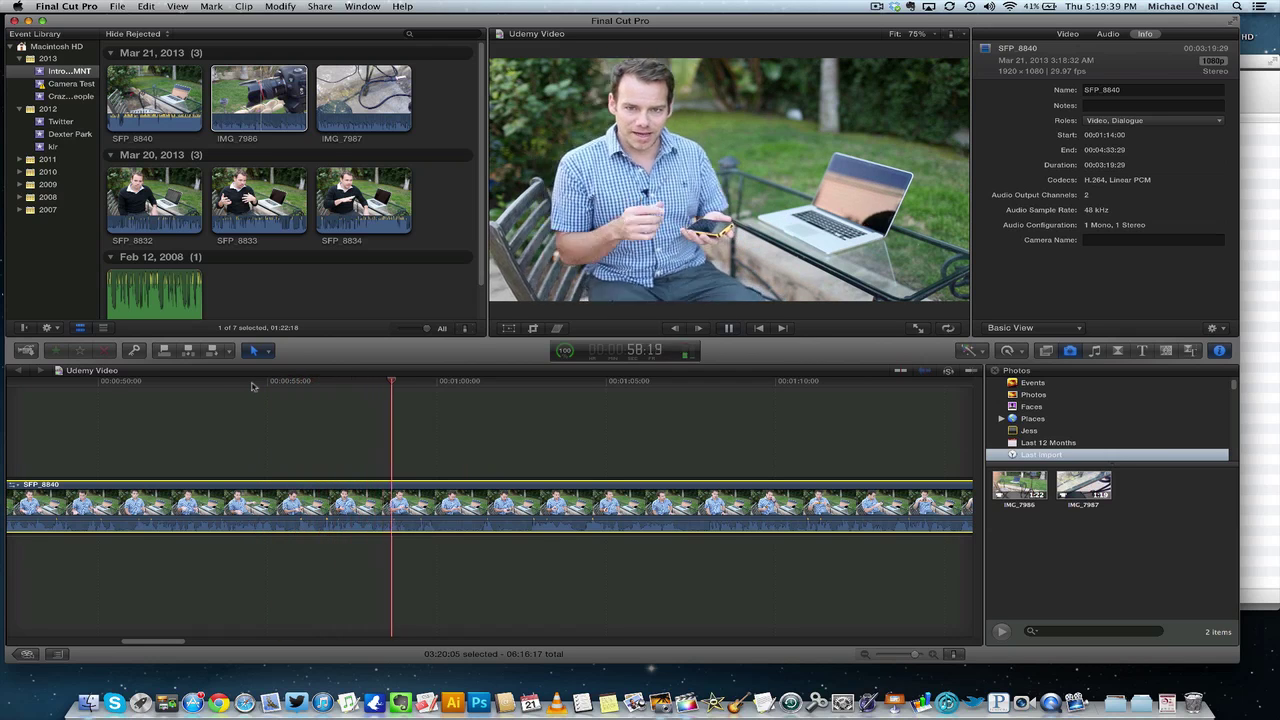
key("space")
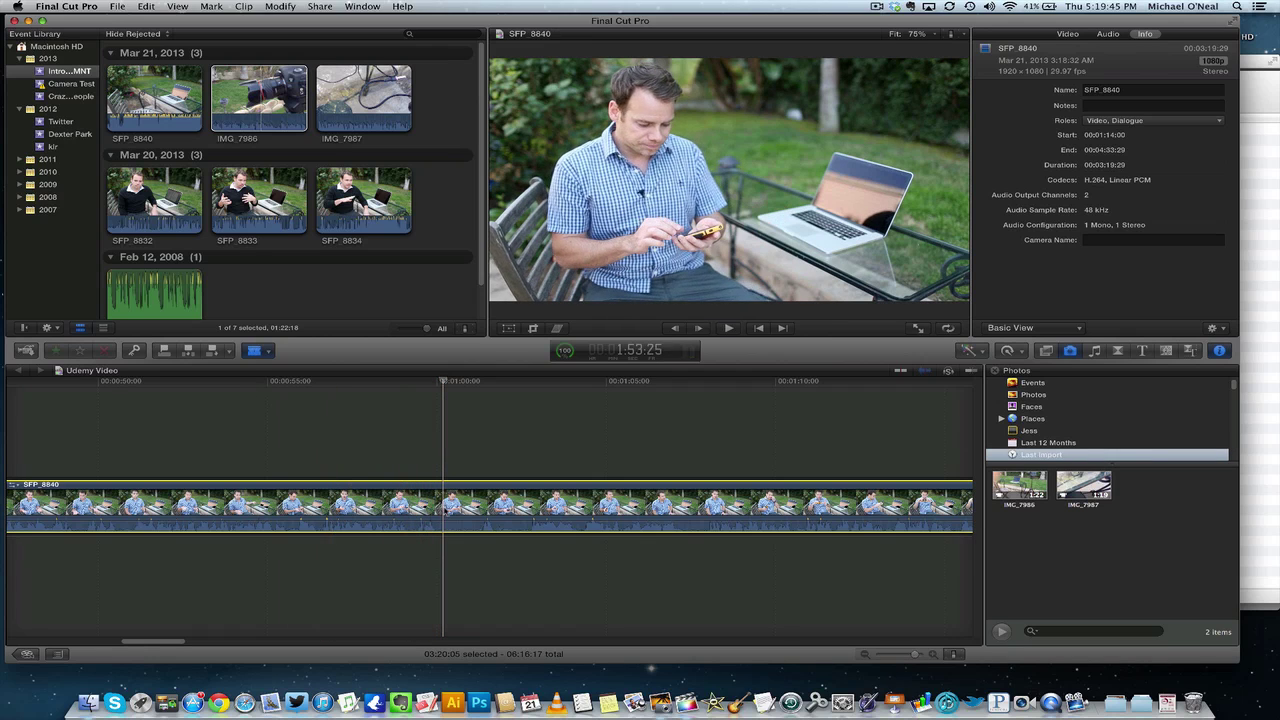
Blade SFP_8840 at the playhead with Cmd+B, zoom out, and park the playhead at 0:20.
key("super+b")
key("a")
left_click(296, 505)
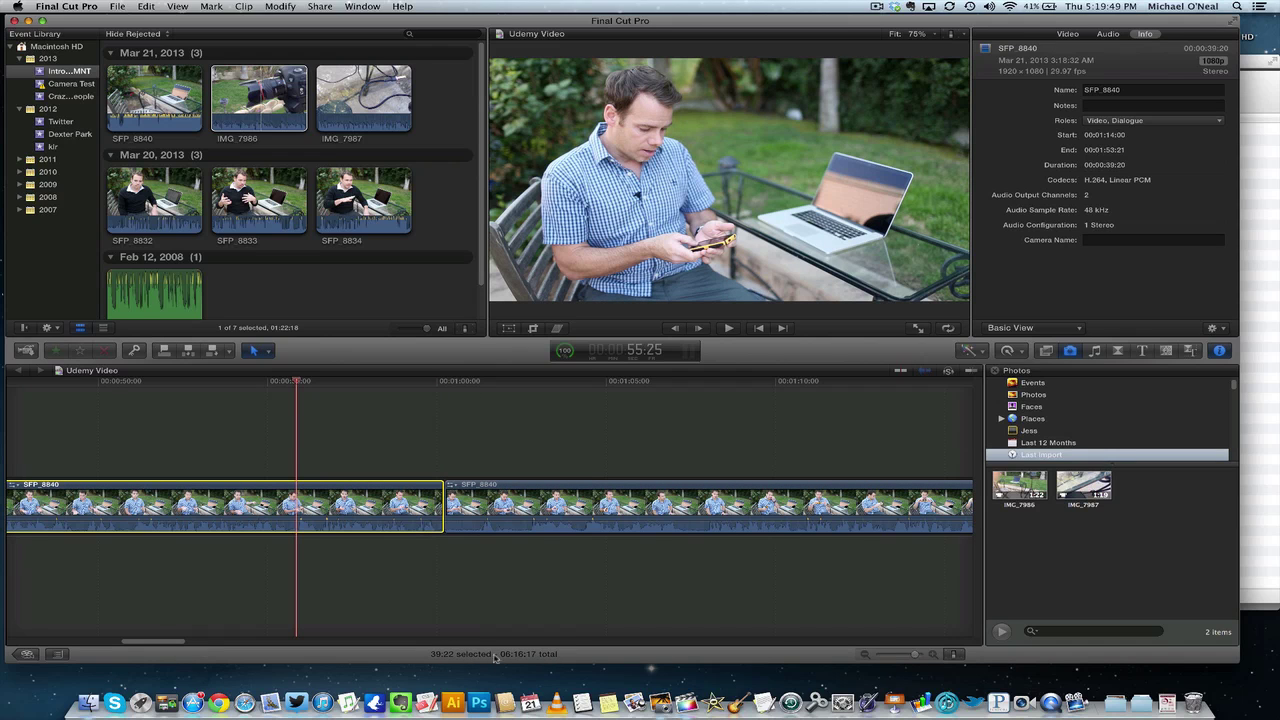
left_click_drag(919, 657, 908, 657)
scroll(660, 577, "left", 5)
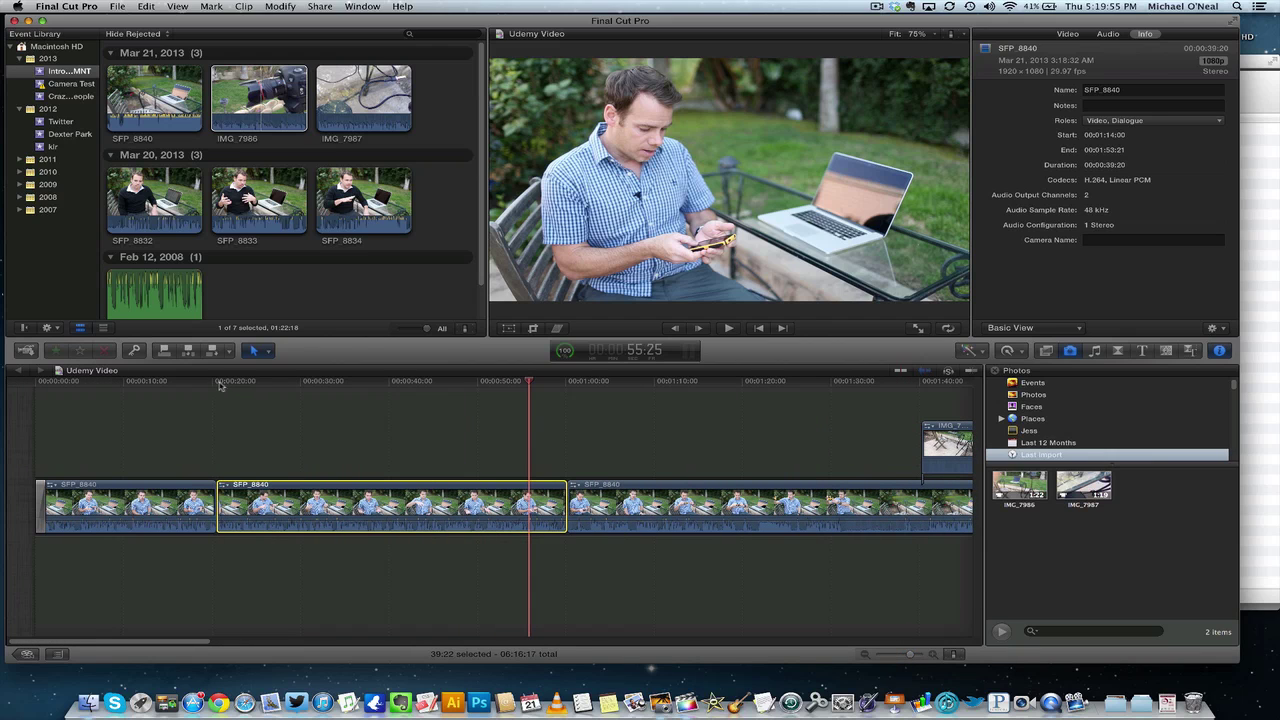
left_click(220, 388)
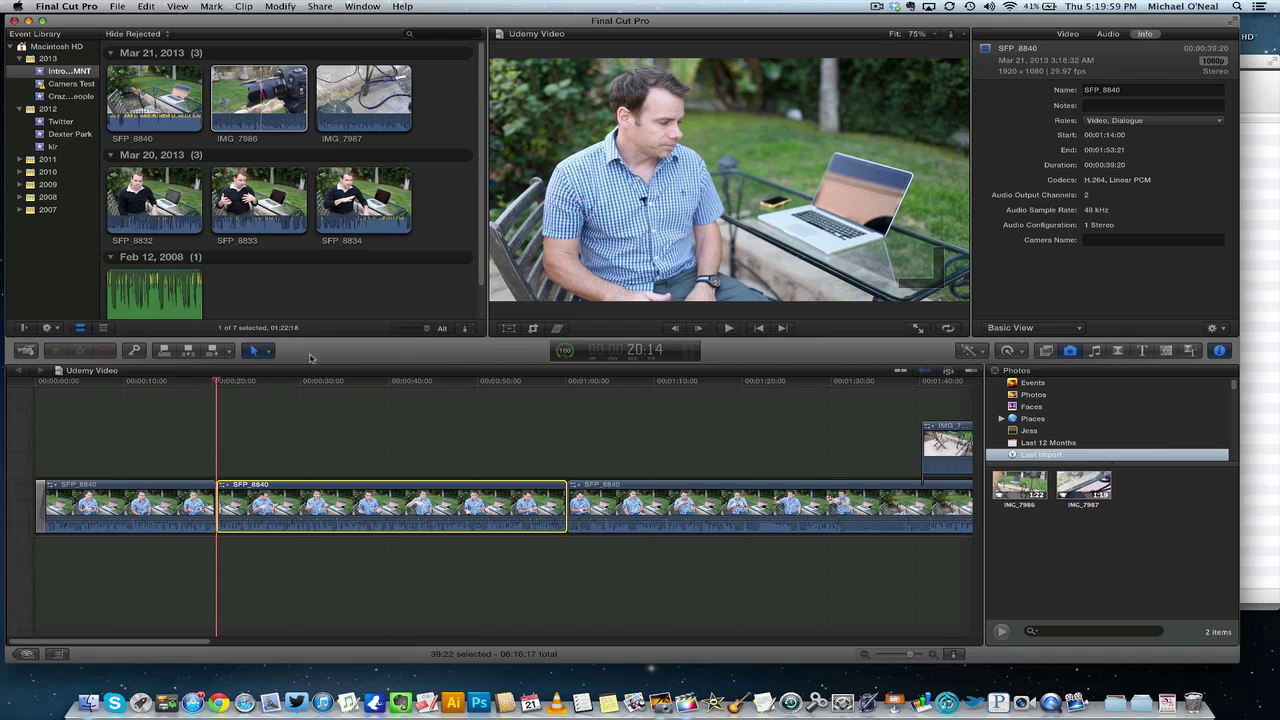
Select the middle SFP_8840 clip and scale it to 186% in the Video inspector.
left_click(1110, 36)
left_click(1088, 36)
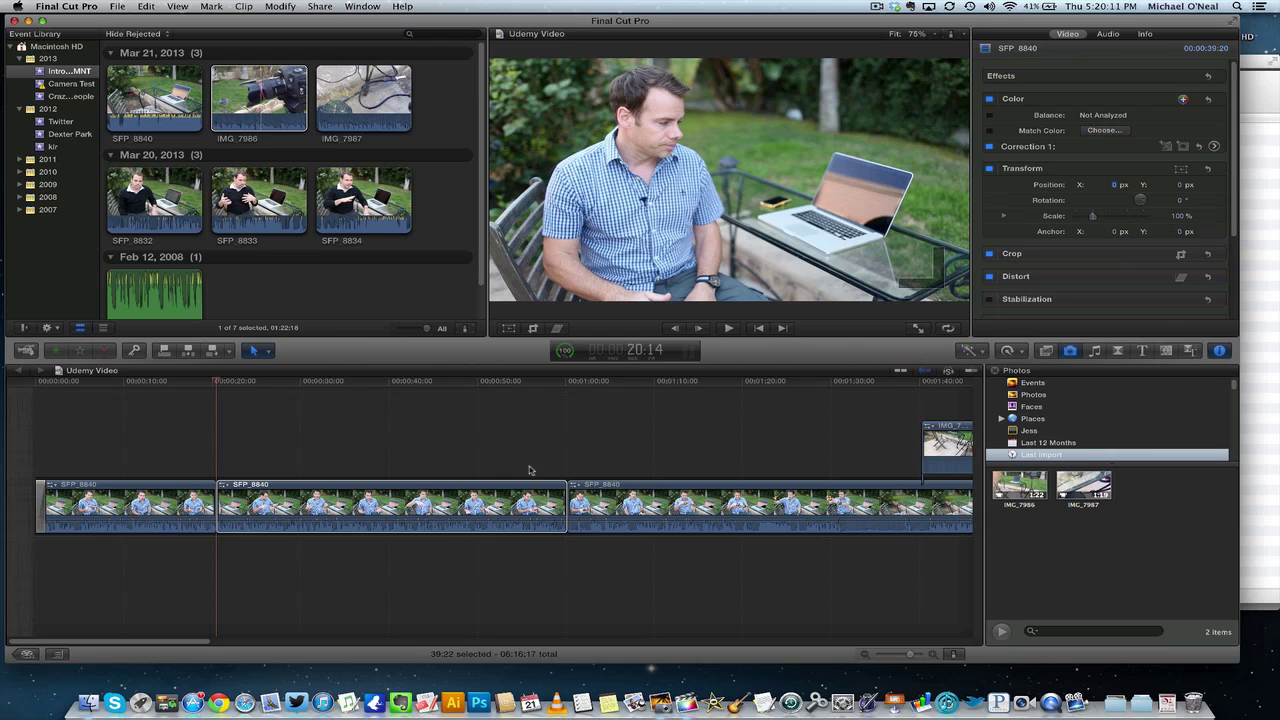
left_click(483, 495)
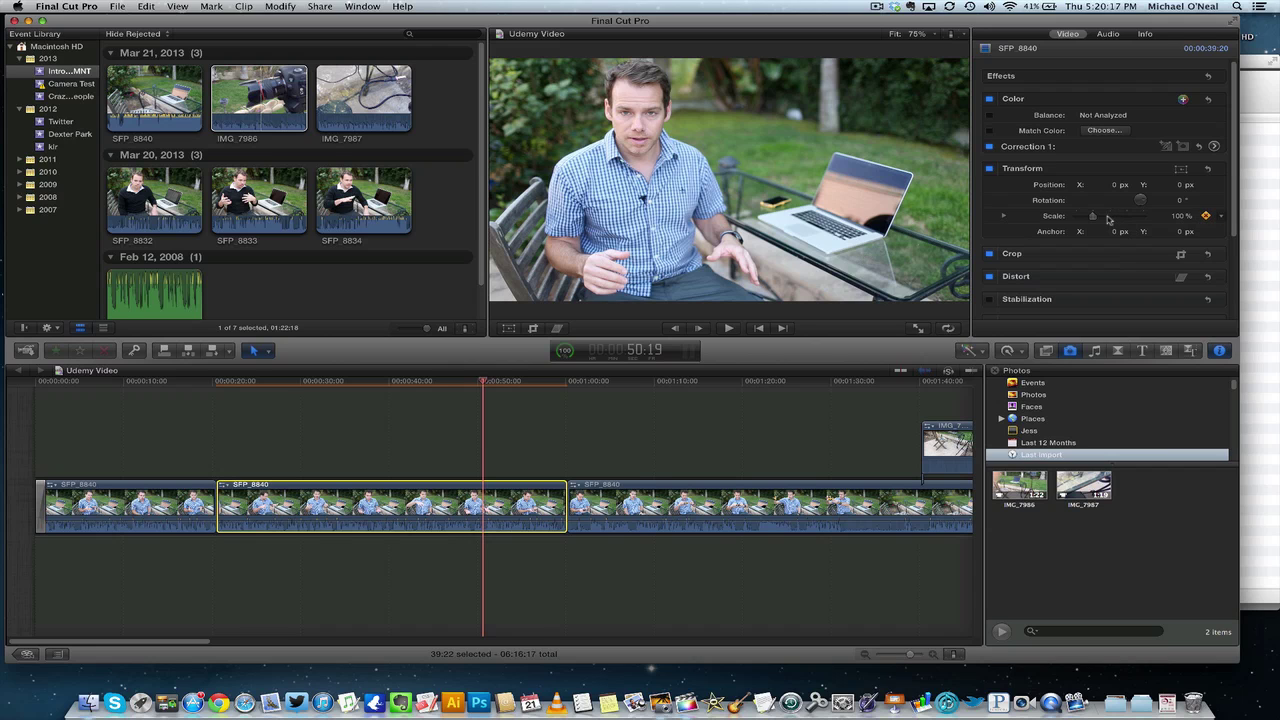
left_click_drag(1094, 218, 1108, 217)
With the viewer Transform control on, shift the enlarged image down to frame the face.
left_click(805, 130)
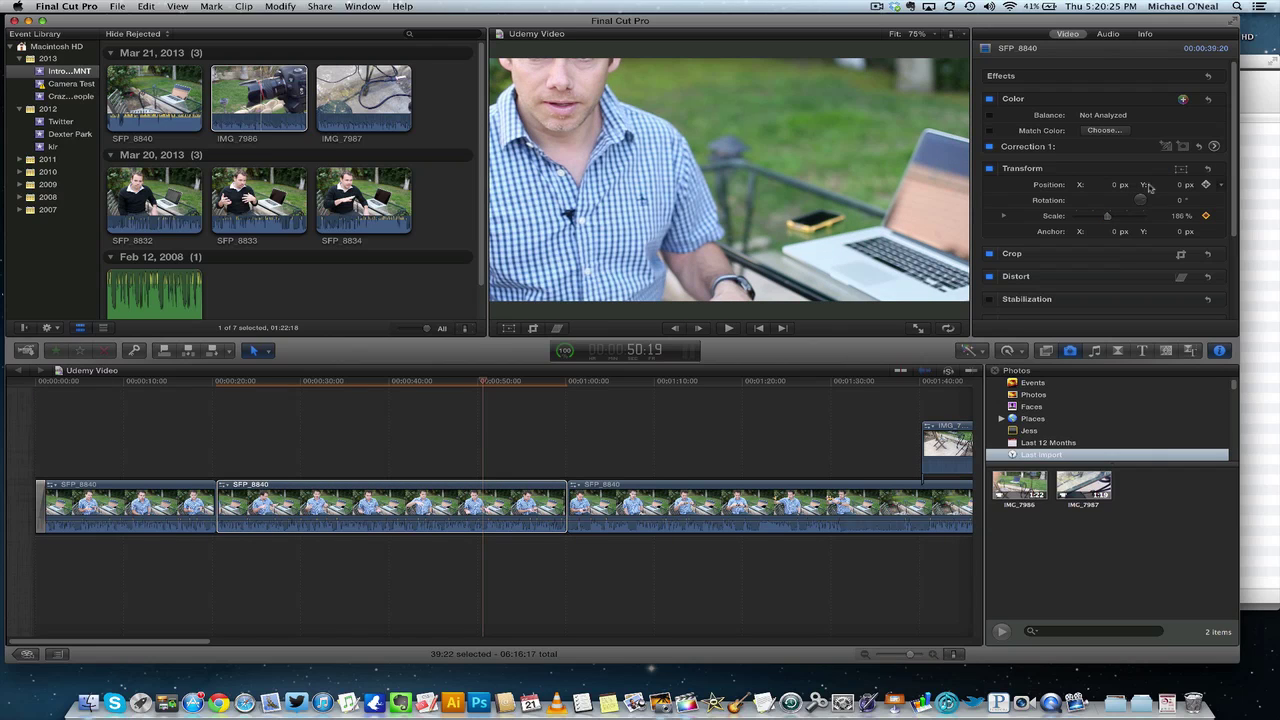
left_click(1181, 170)
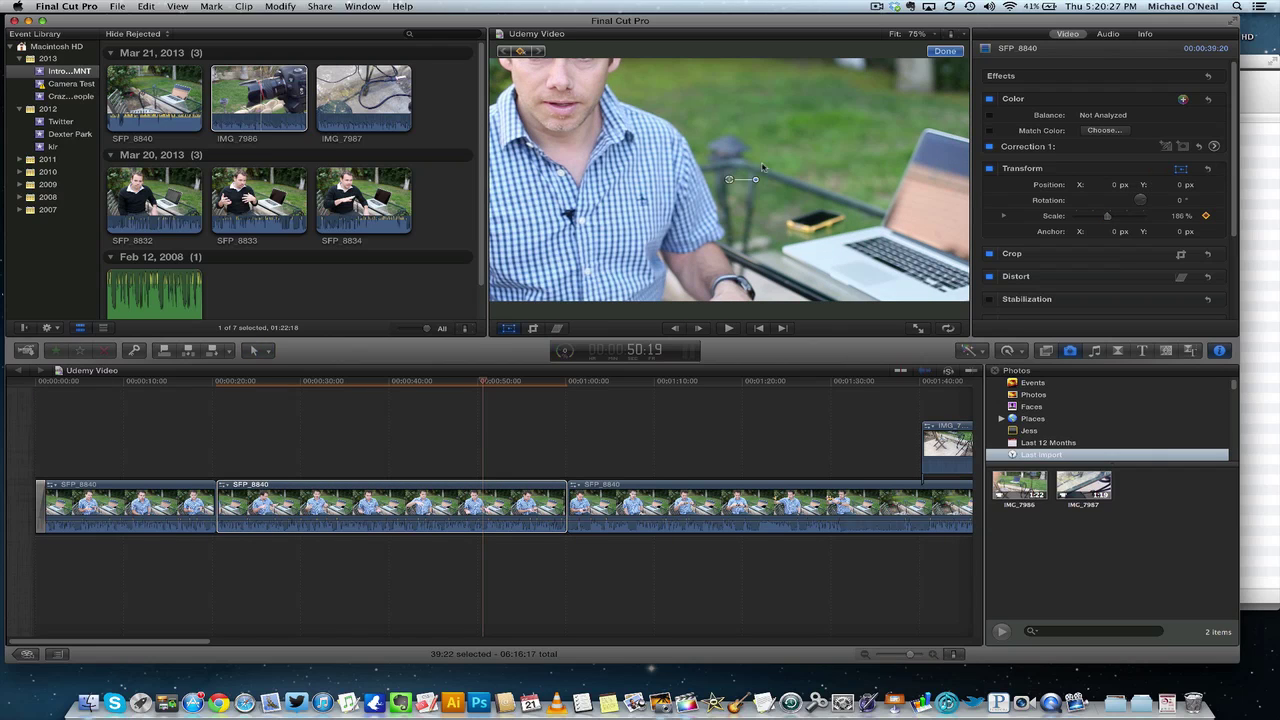
left_click_drag(731, 107, 743, 185)
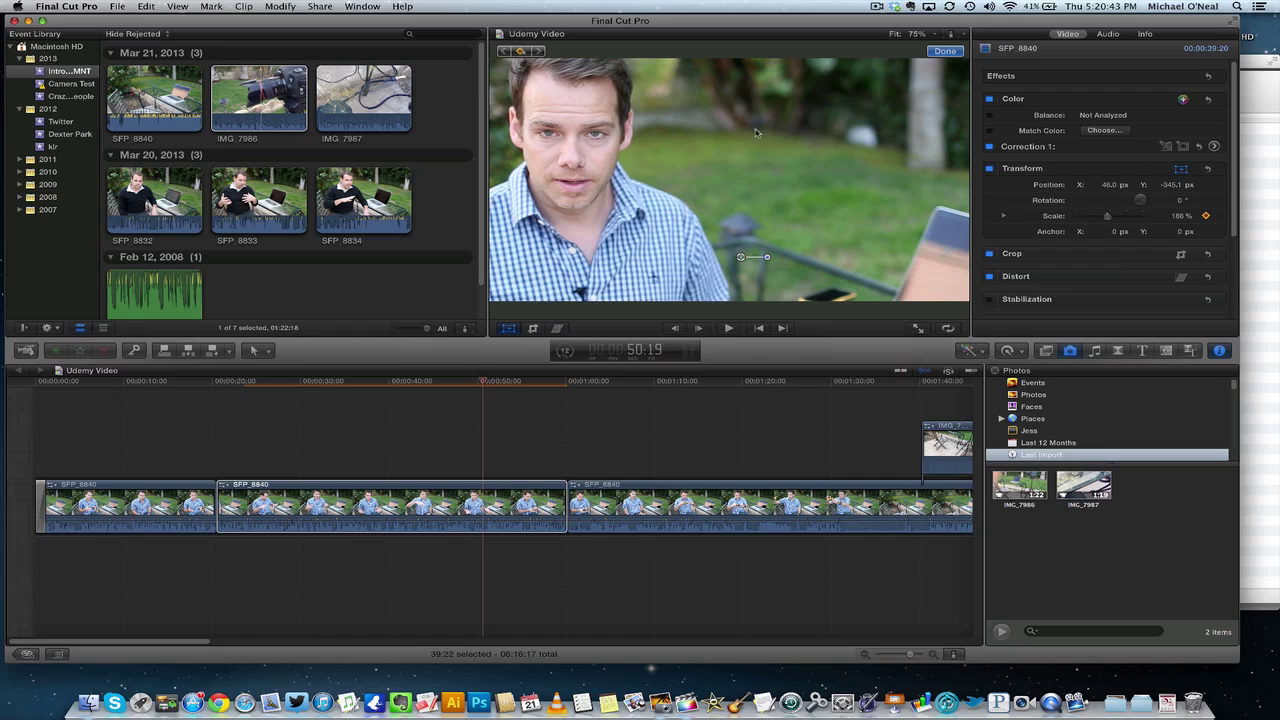
left_click(215, 386)
Play back the new close-up from just before it starts.
left_click(202, 384)
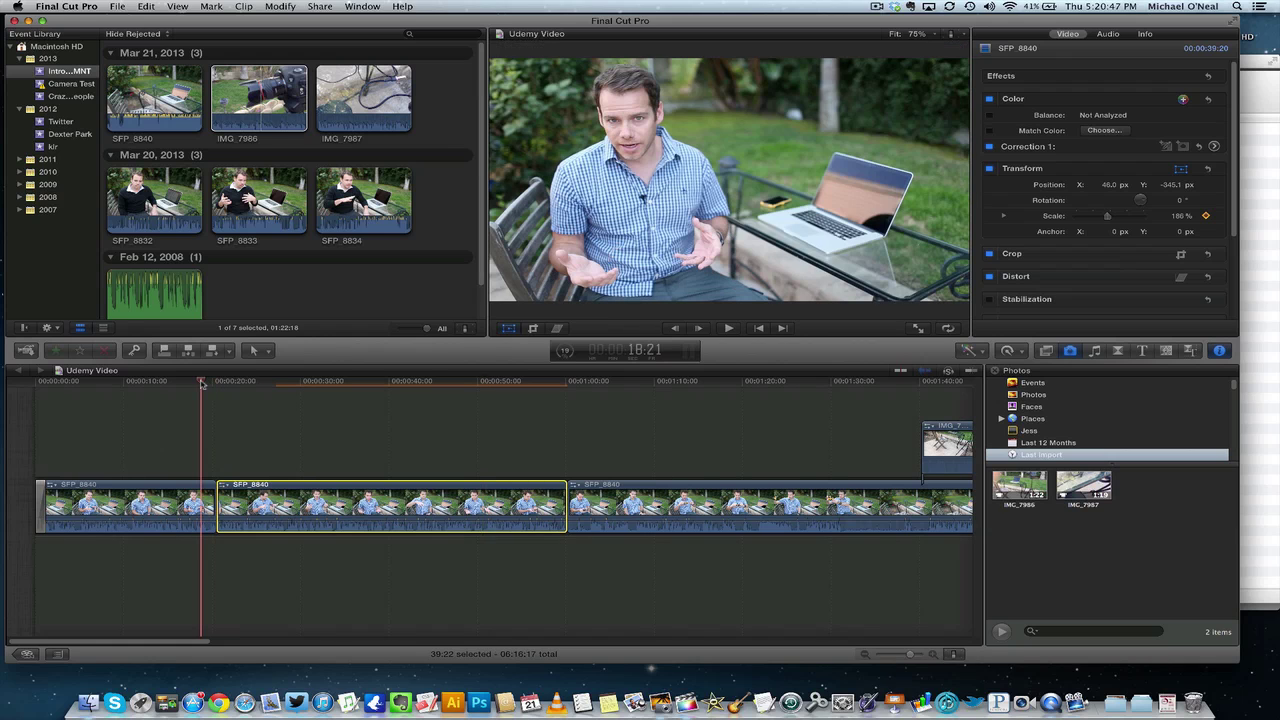
key("space")
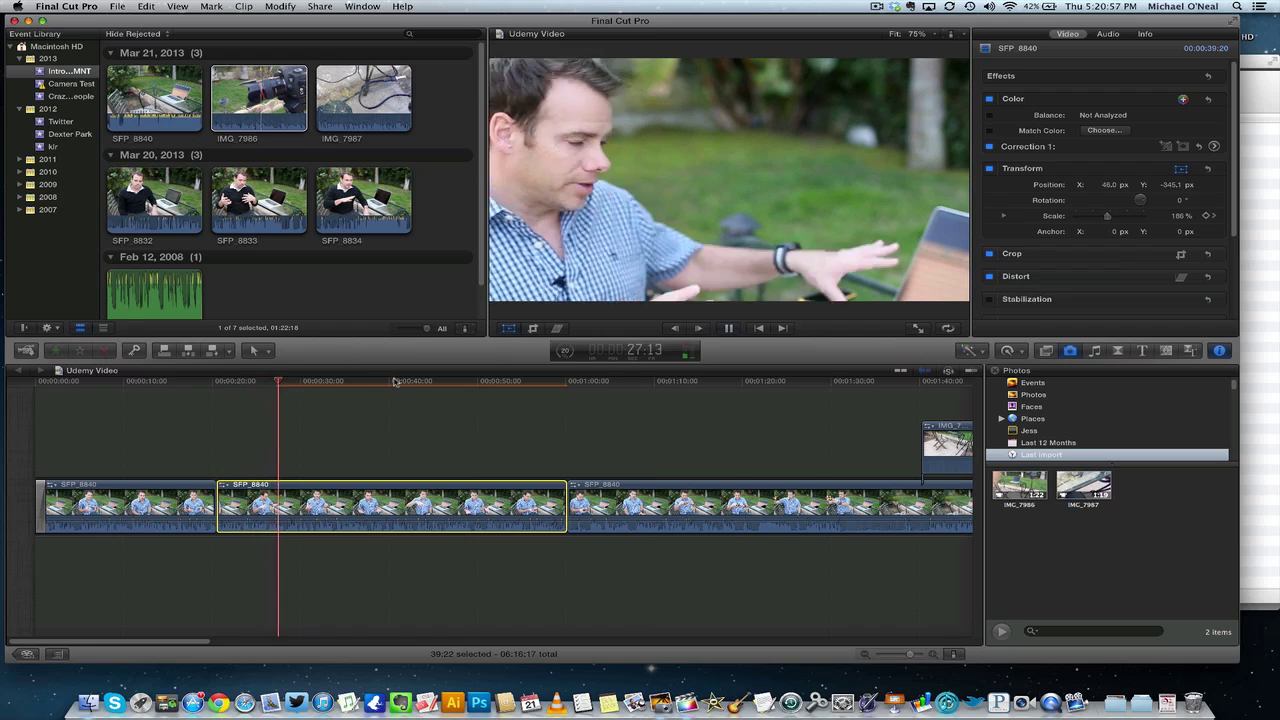
key("space")
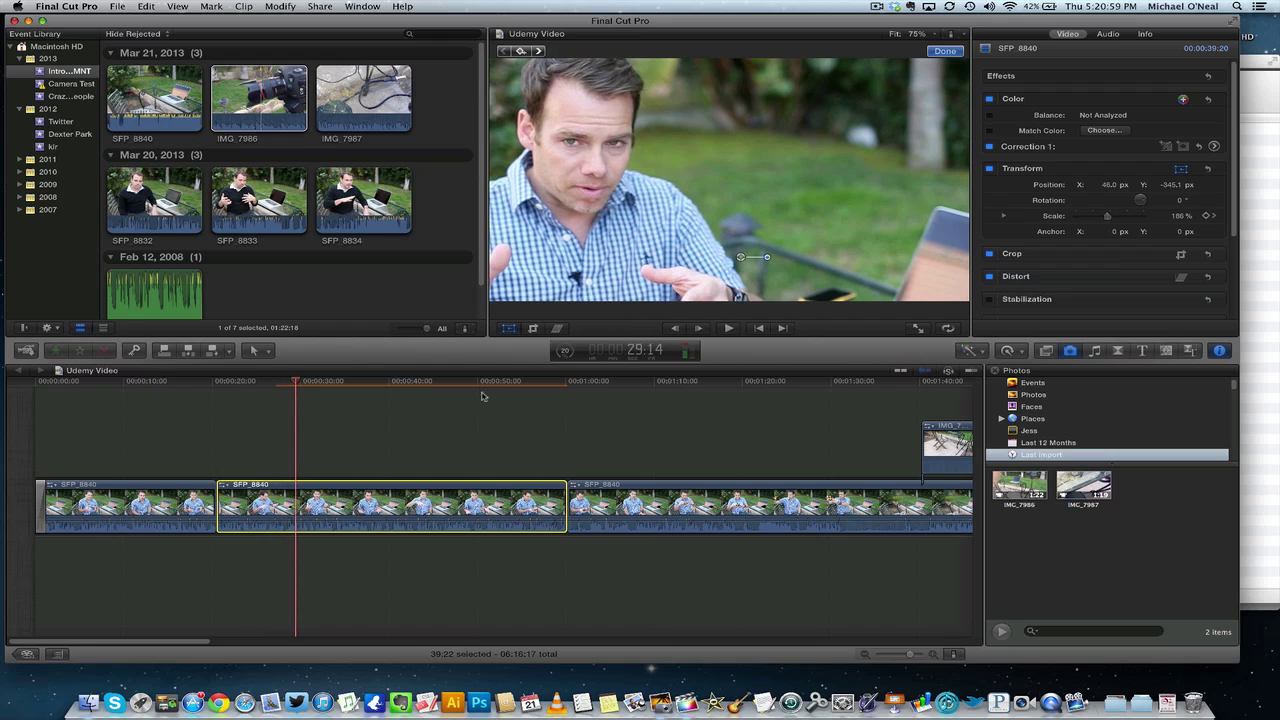
At 21:08, scale the clip down from 183% to 168% and shift the picture to reframe the man.
left_click(224, 384)
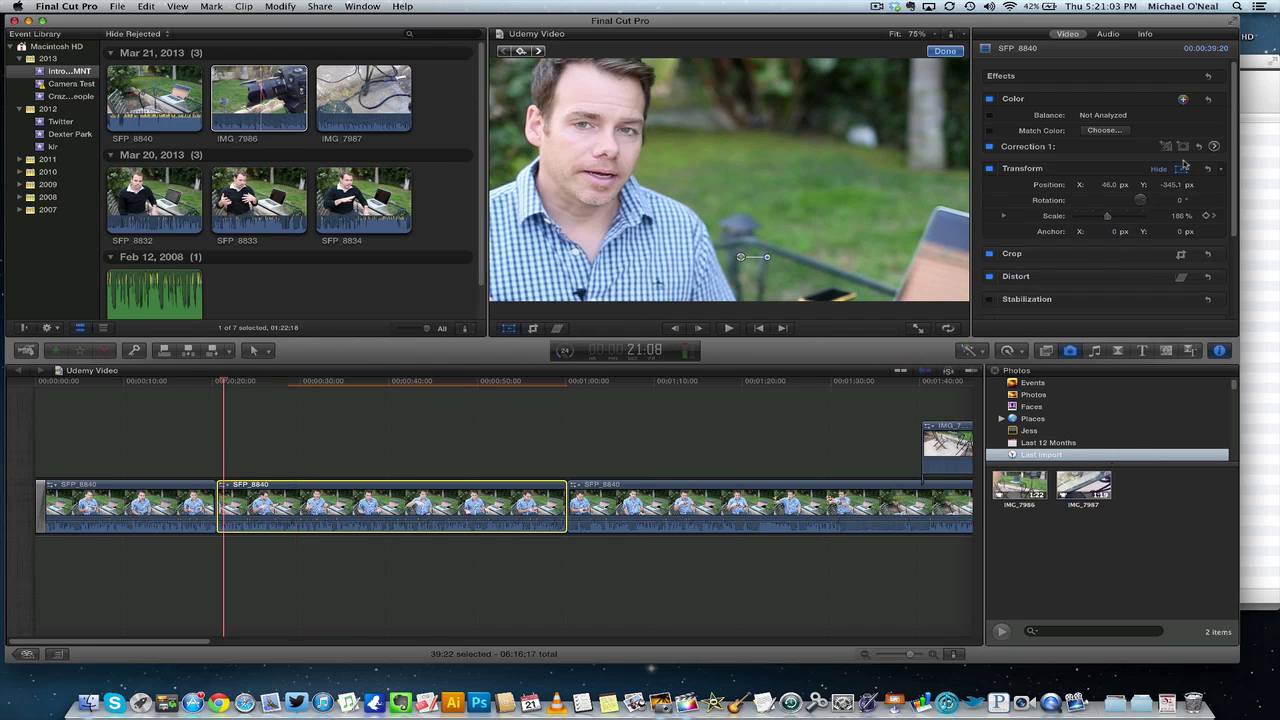
left_click_drag(1108, 219, 1103, 219)
left_click_drag(884, 234, 877, 214)
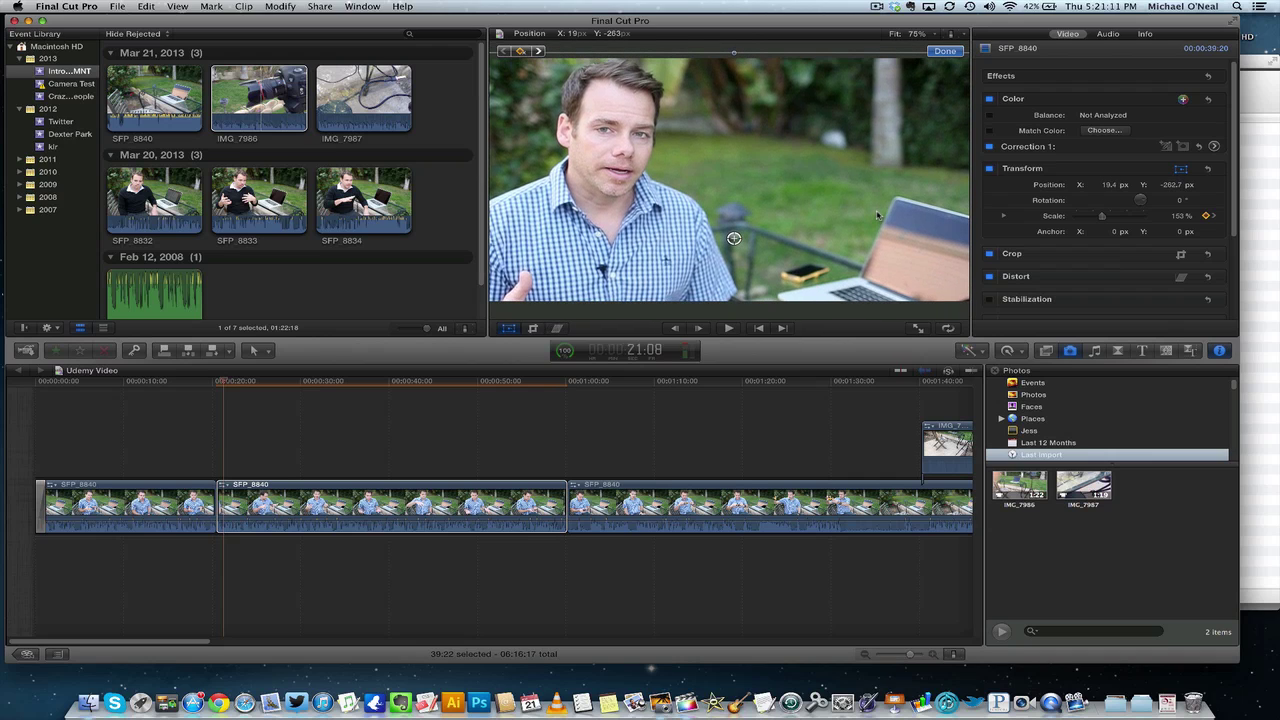
Review the reframed zoom up to 25:05, then park the playhead at 58:24.
left_click(208, 386)
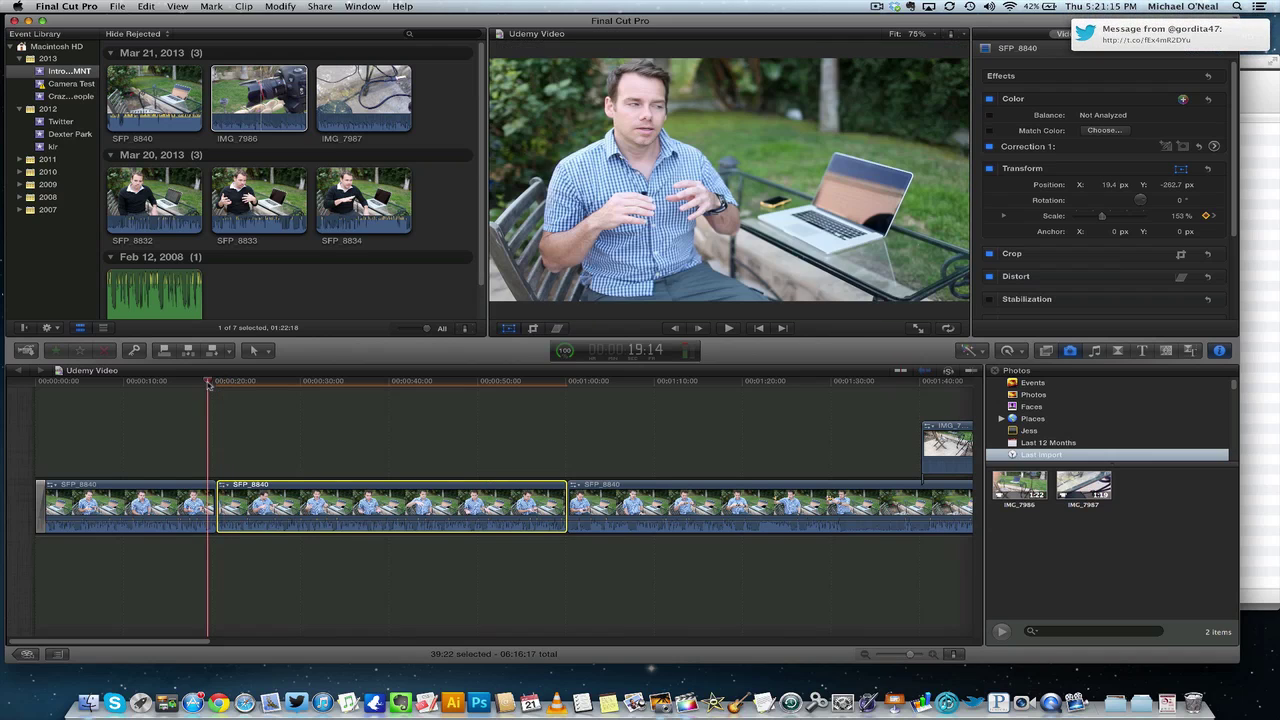
key("space")
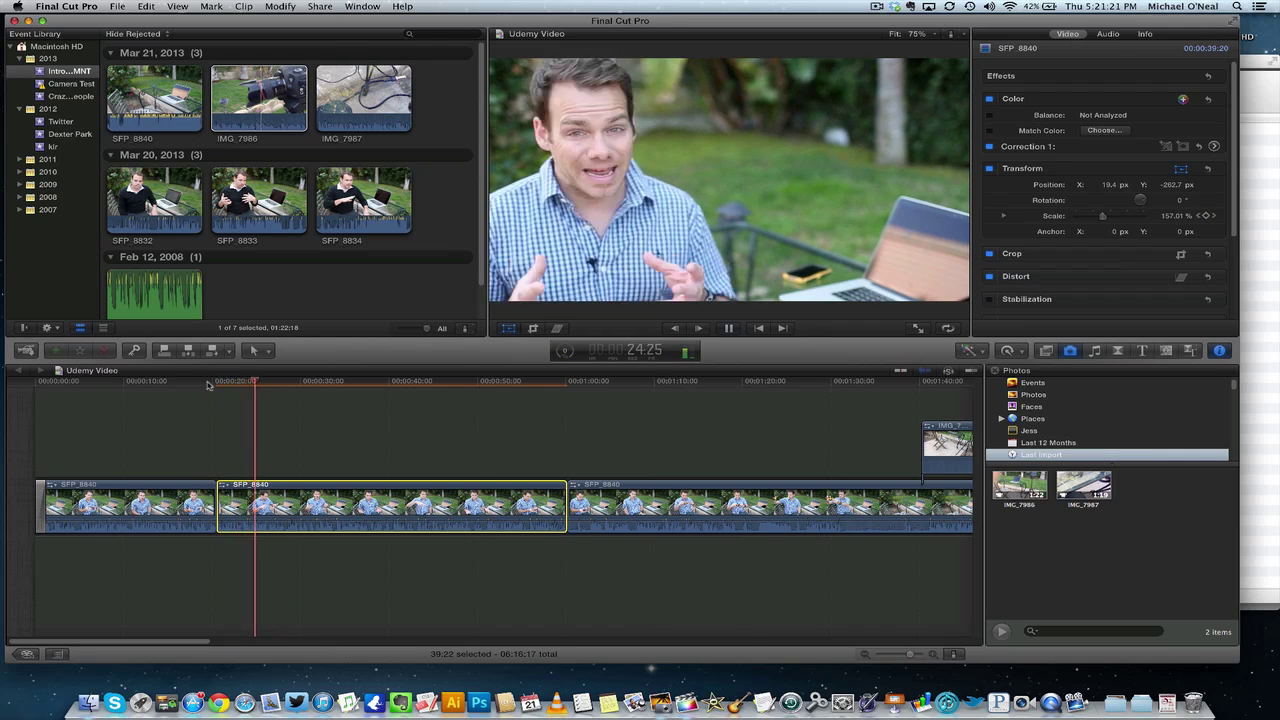
key("space")
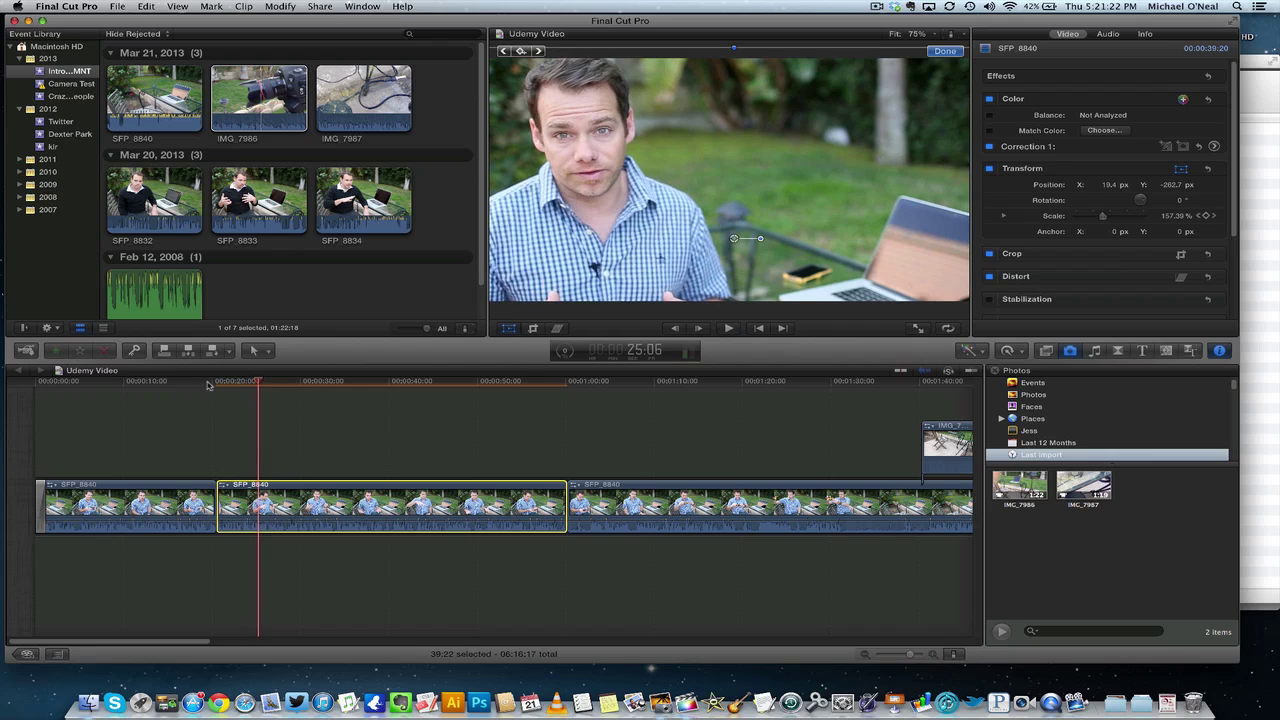
left_click(556, 383)
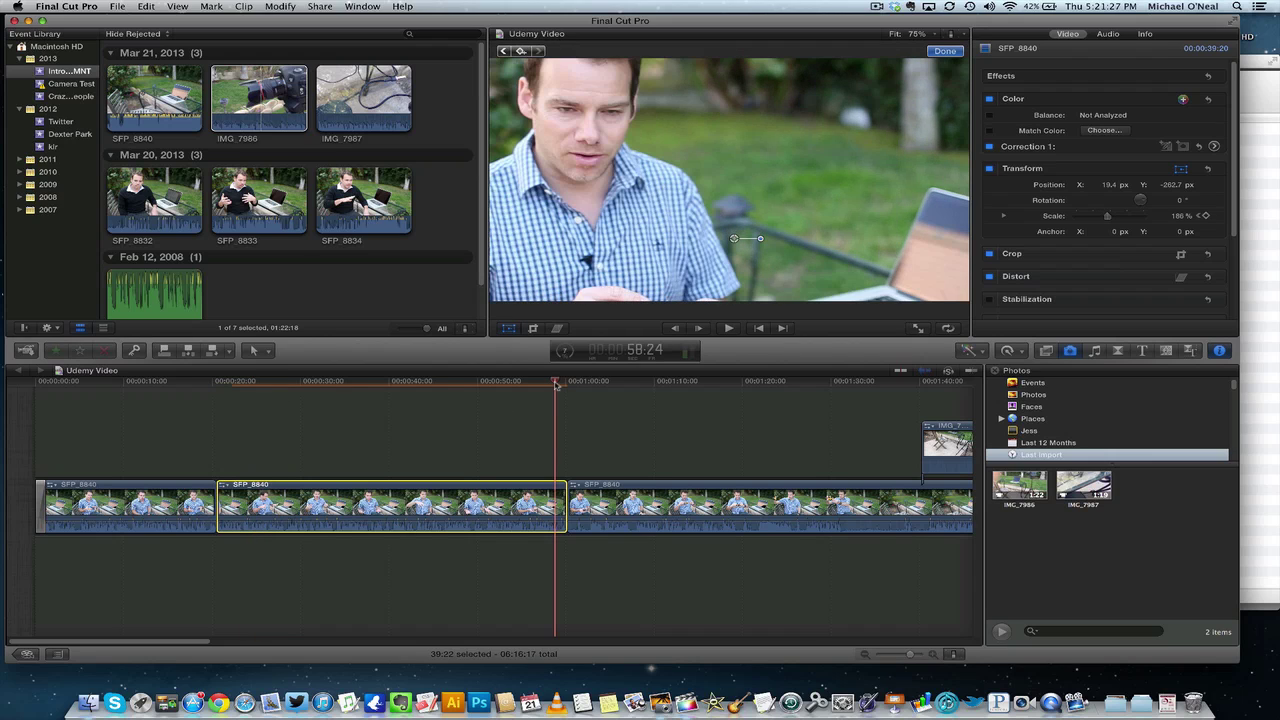
Play from 58:24 and lower the IMG_7986 connected clip's audio to -28 dB.
key("space")
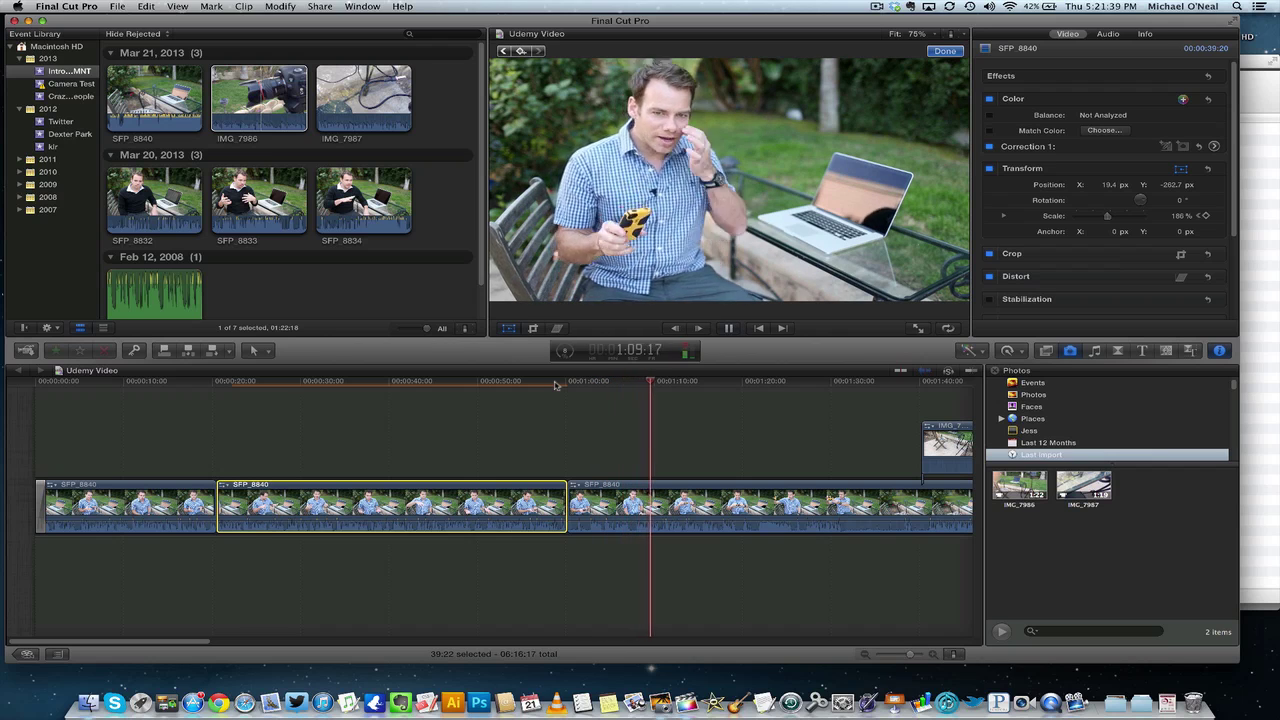
scroll(830, 447, "right", 5)
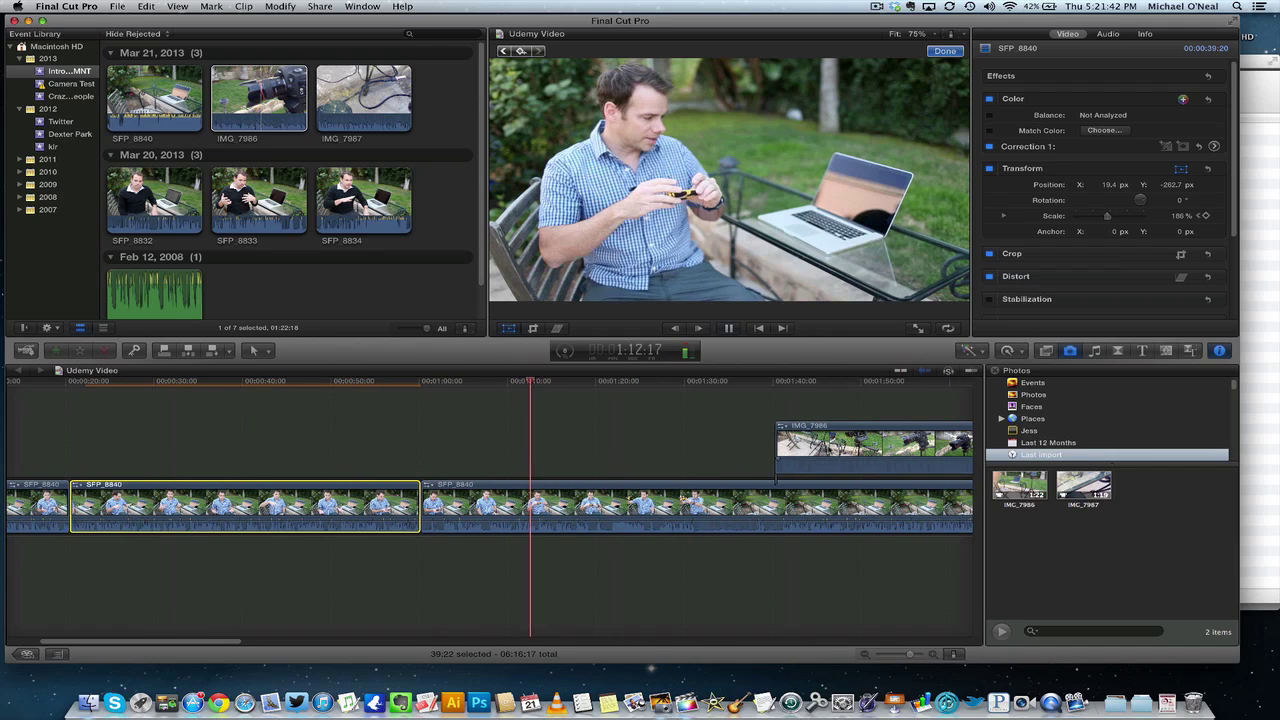
left_click(760, 383)
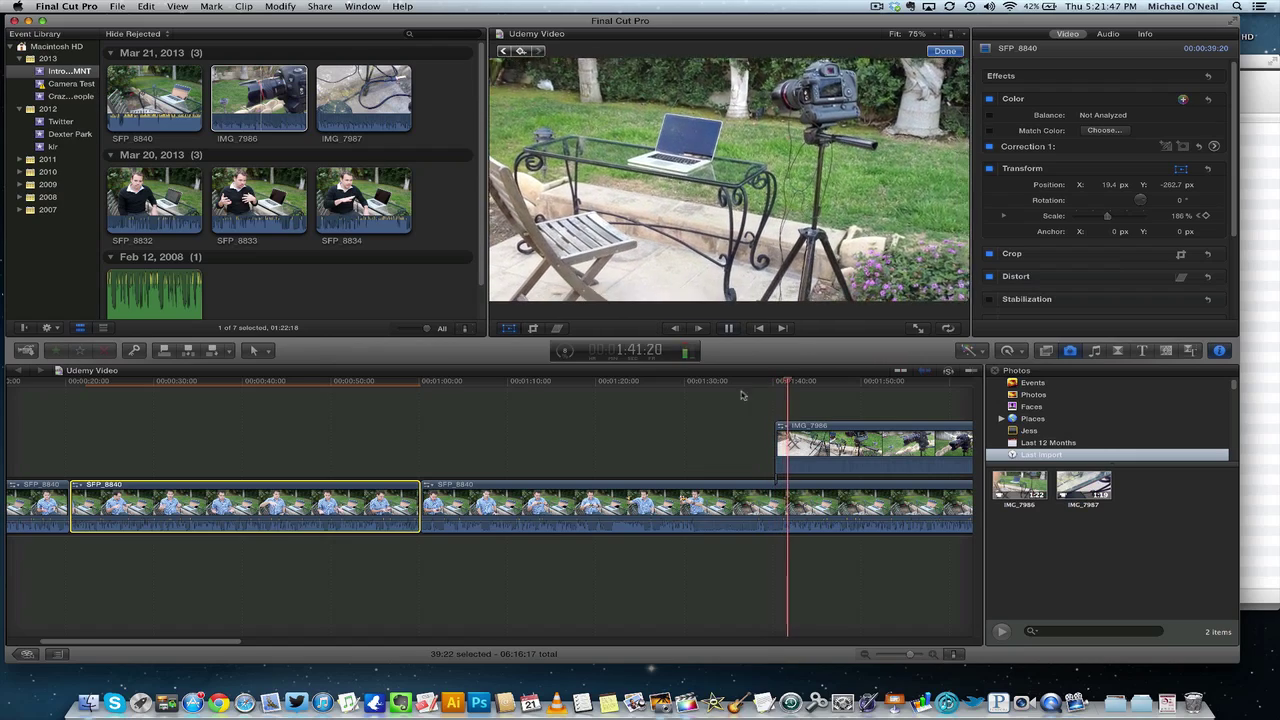
scroll(663, 426, "right", 3)
scroll(663, 426, "right", 5)
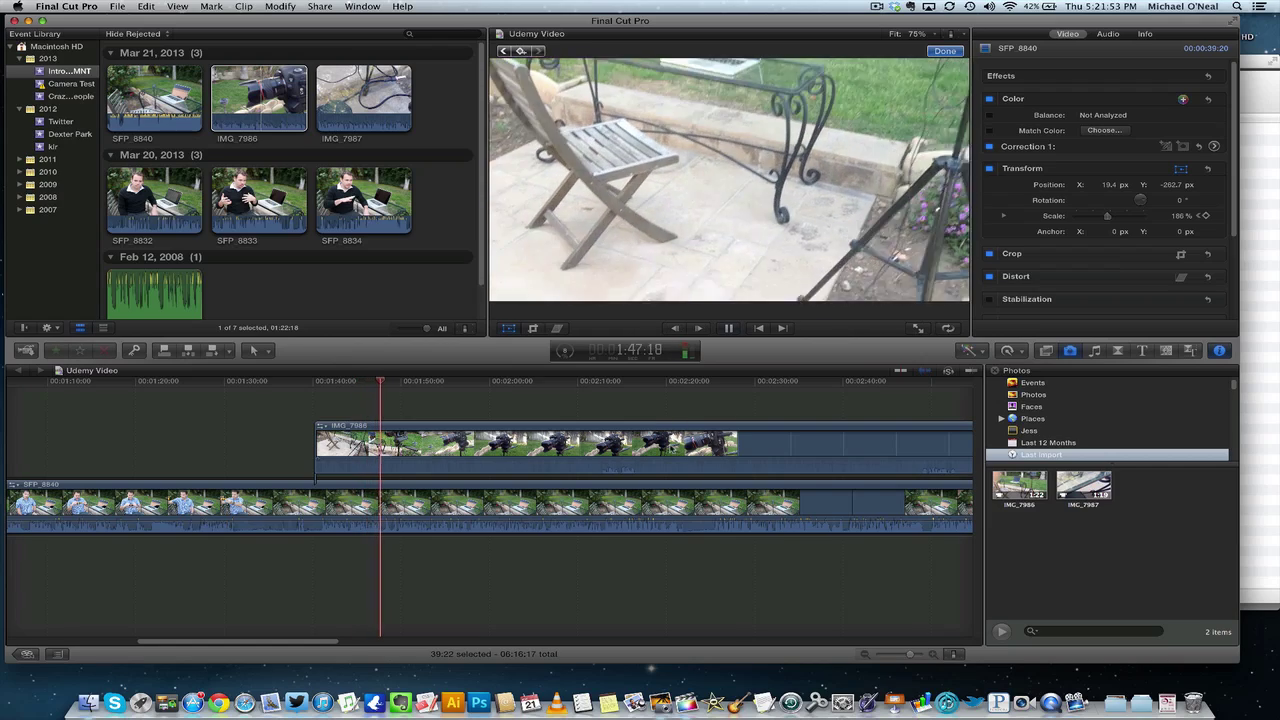
left_click_drag(488, 518, 489, 532)
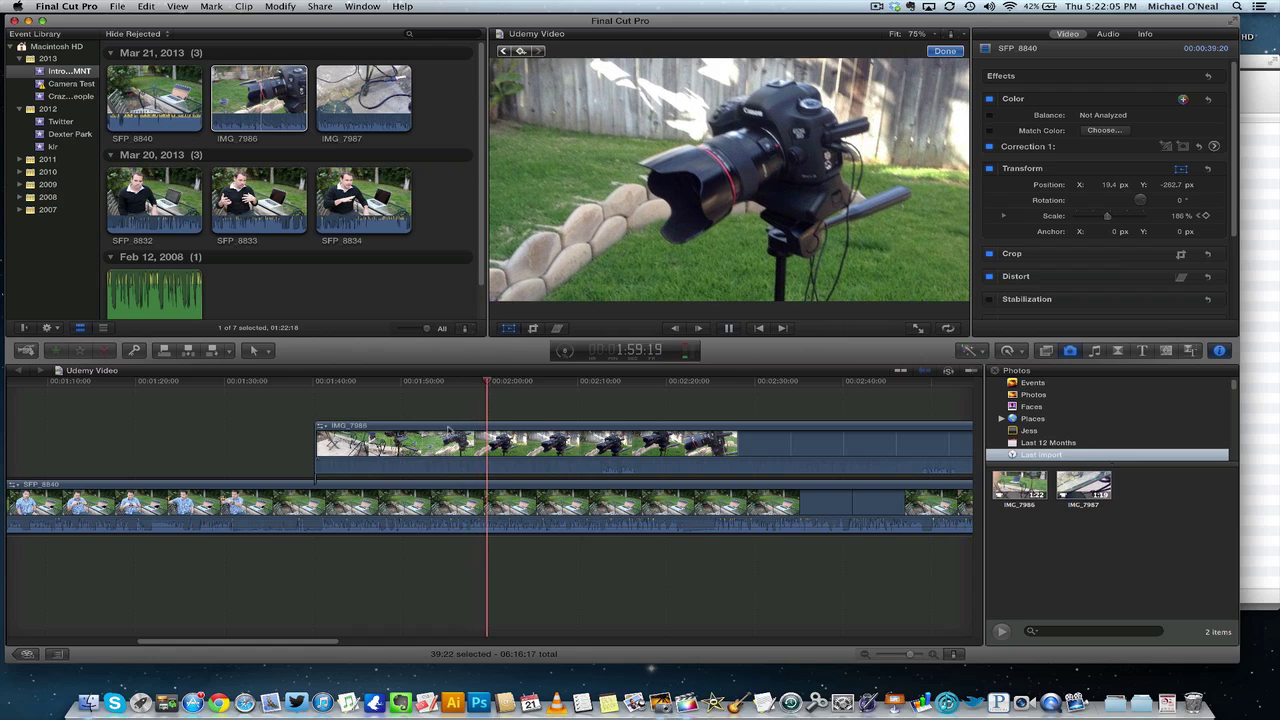
Play from 3:01:03 to 3:11:14 to check where the IMG_7986 cutaway ends.
key("space")
scroll(586, 470, "right", 3)
scroll(586, 470, "right", 10)
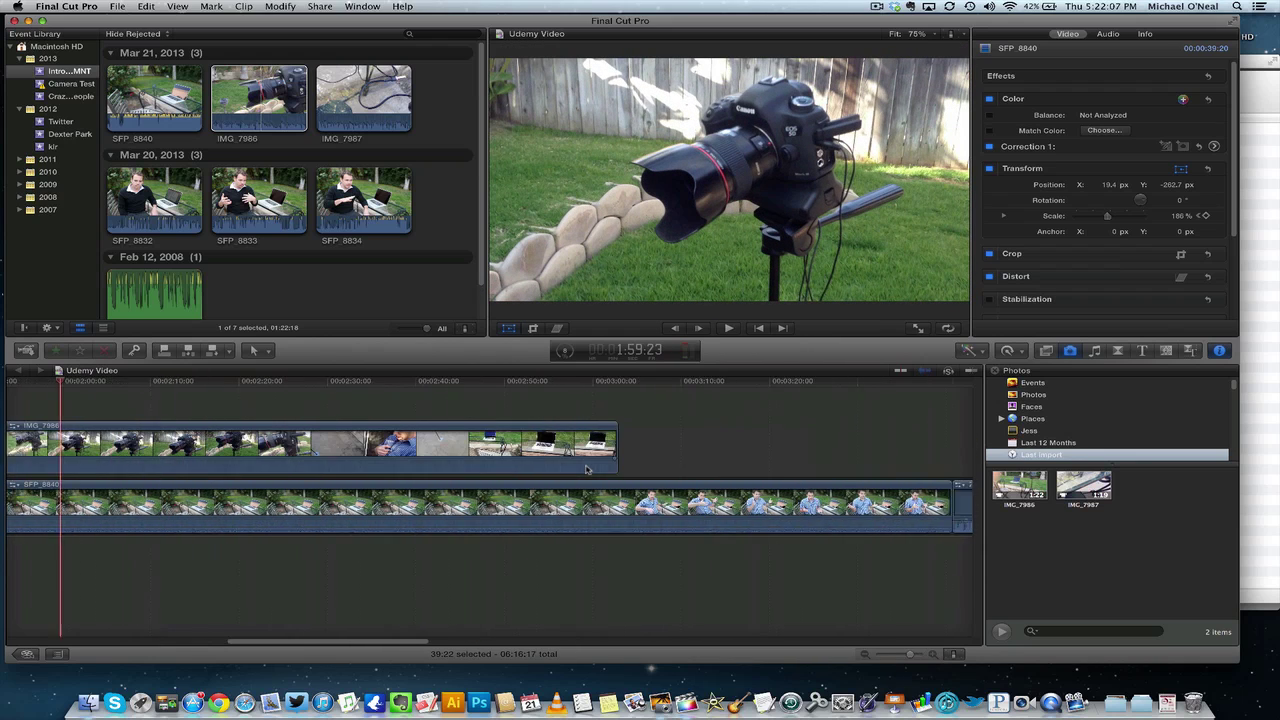
left_click(485, 382)
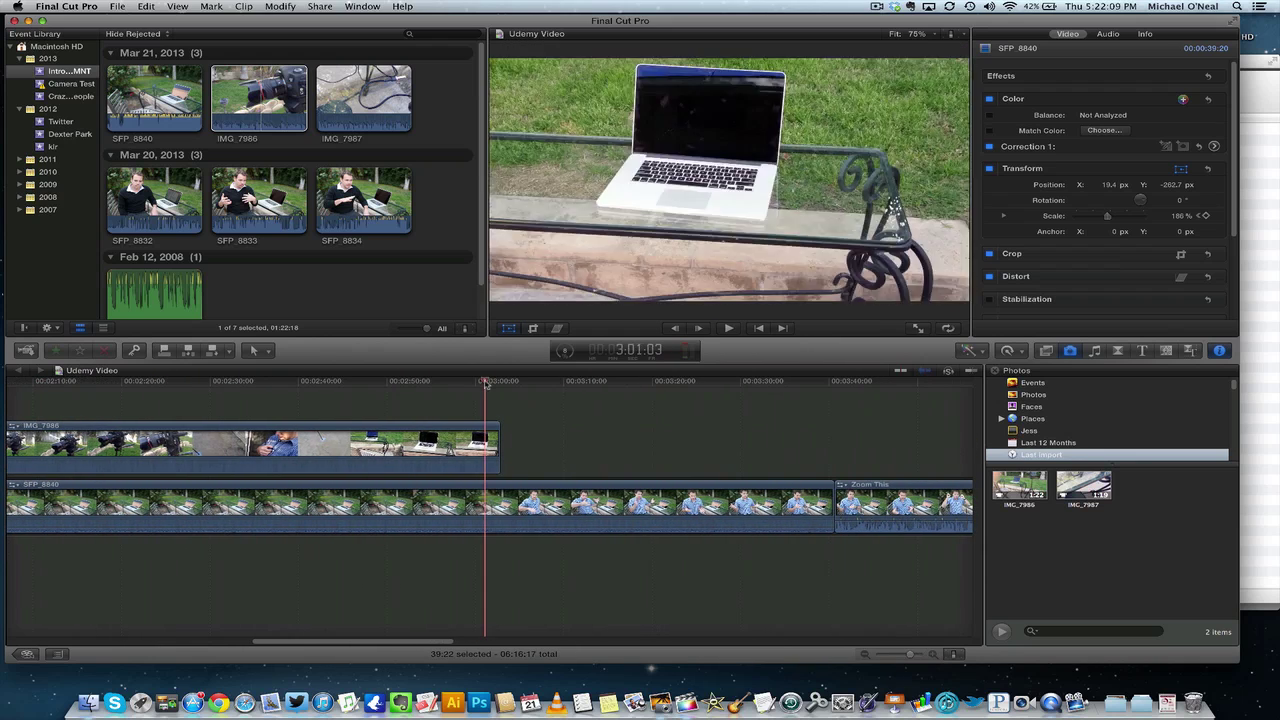
key("space")
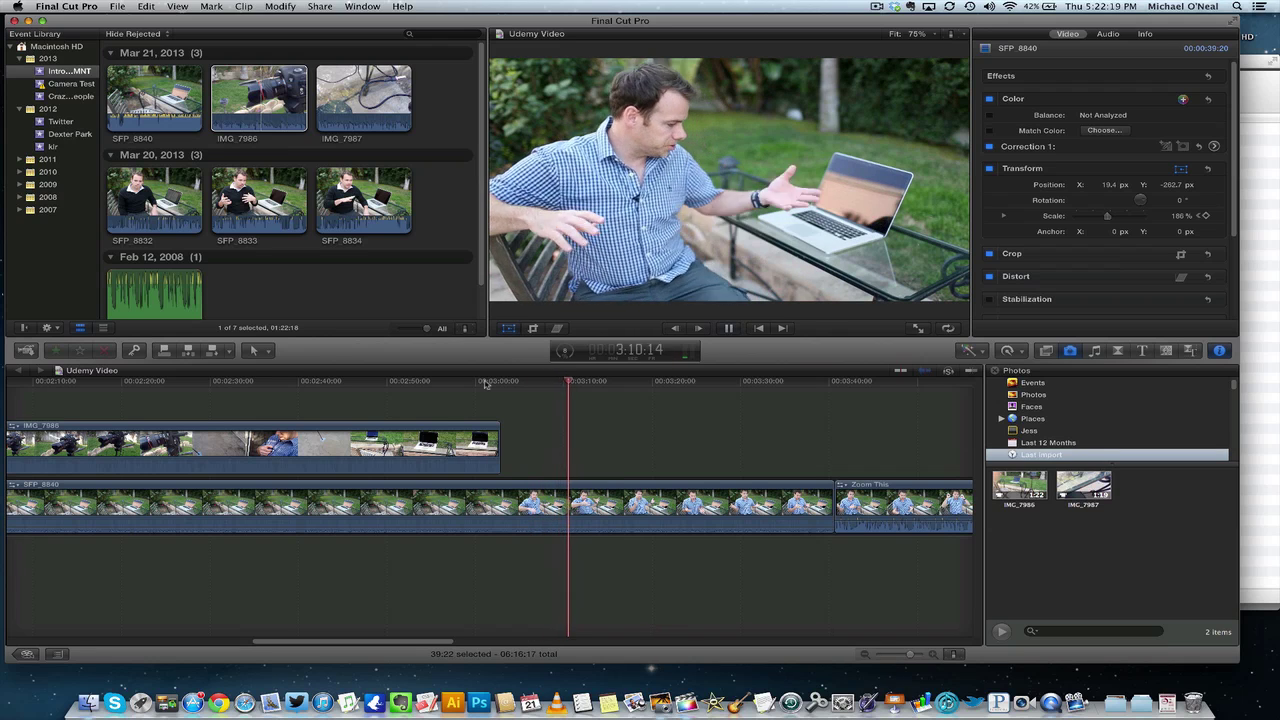
key("space")
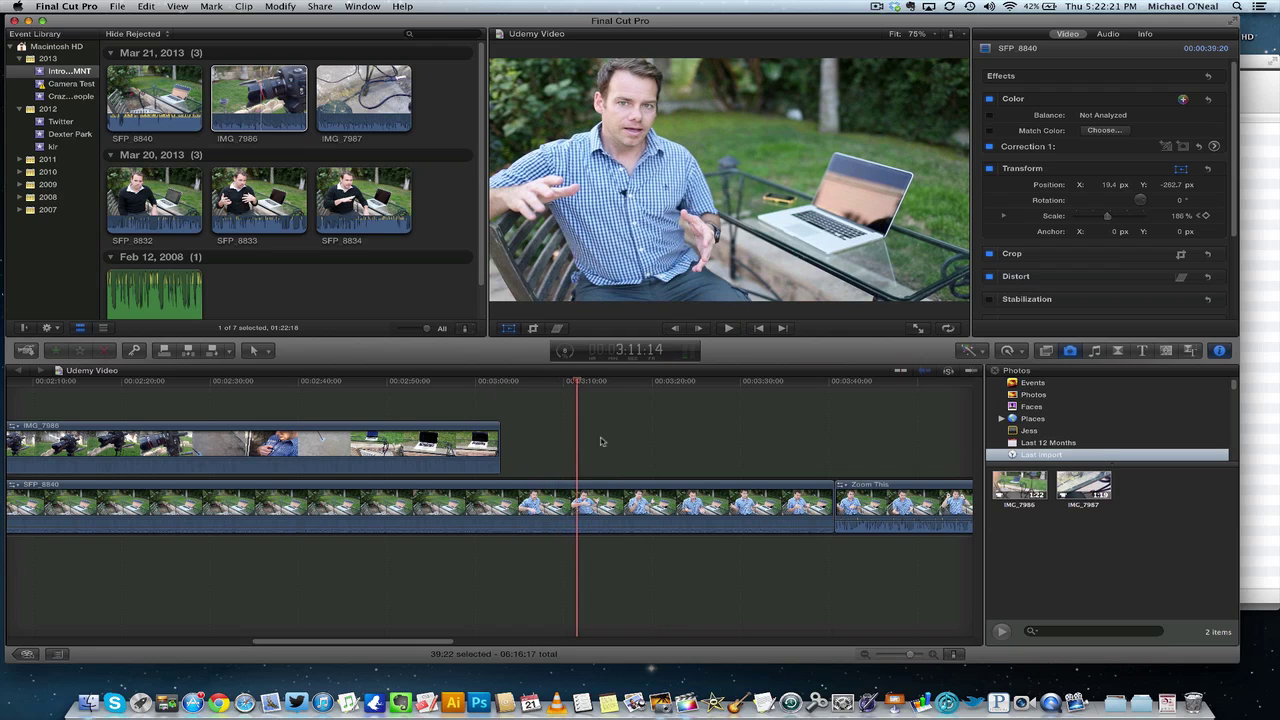
Select the Zoom This clip and slightly adjust its audio volume line.
scroll(601, 442, "right", 10)
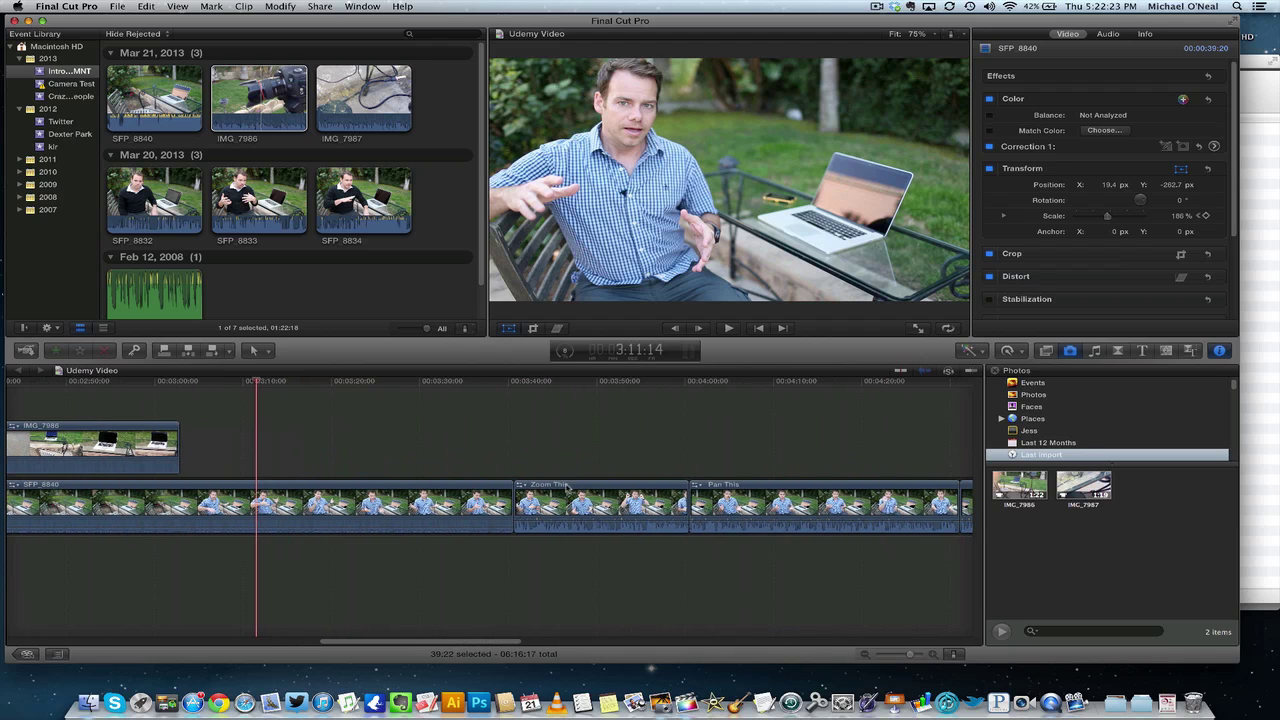
left_click(566, 487)
left_click(746, 488)
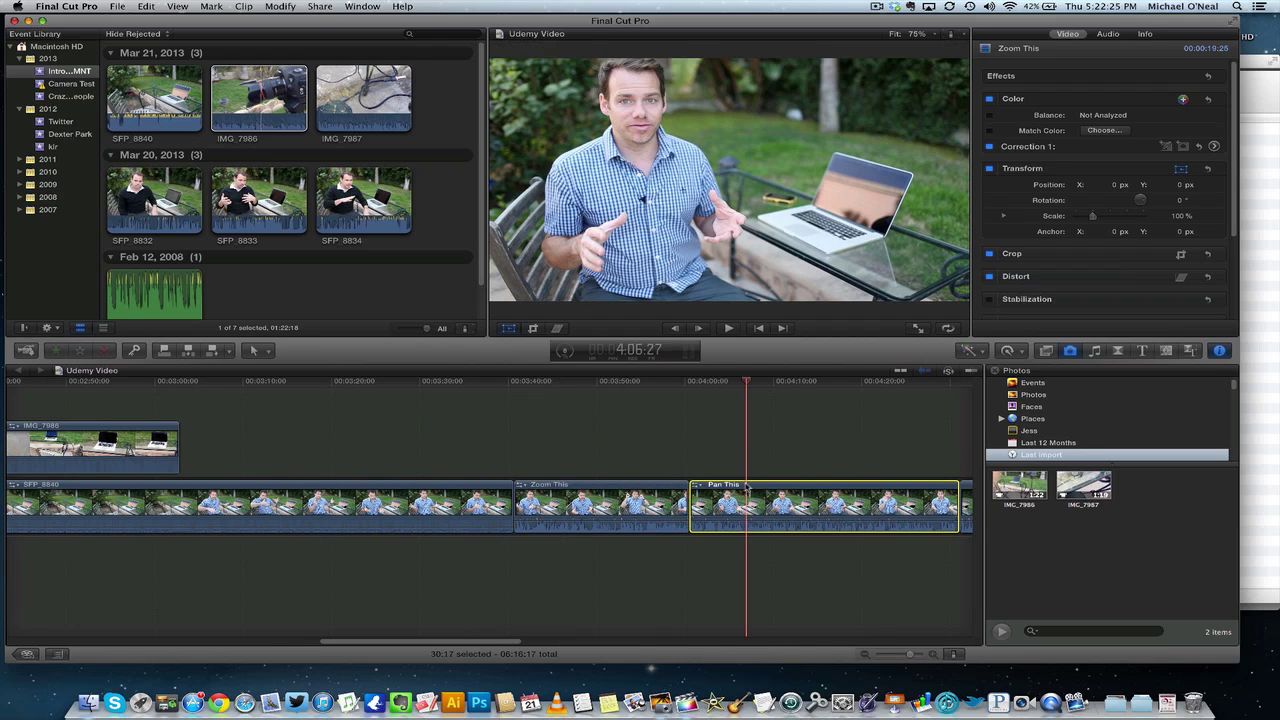
left_click(594, 488)
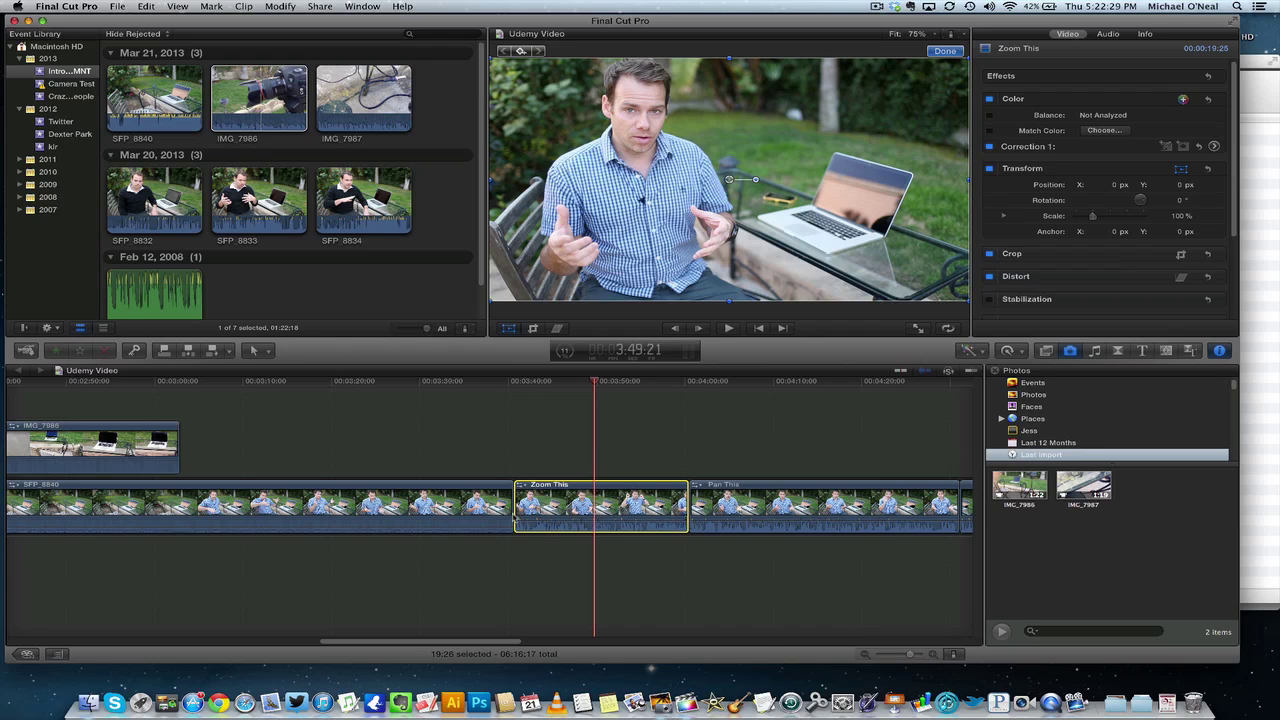
left_click(490, 522)
left_click_drag(490, 523, 490, 522)
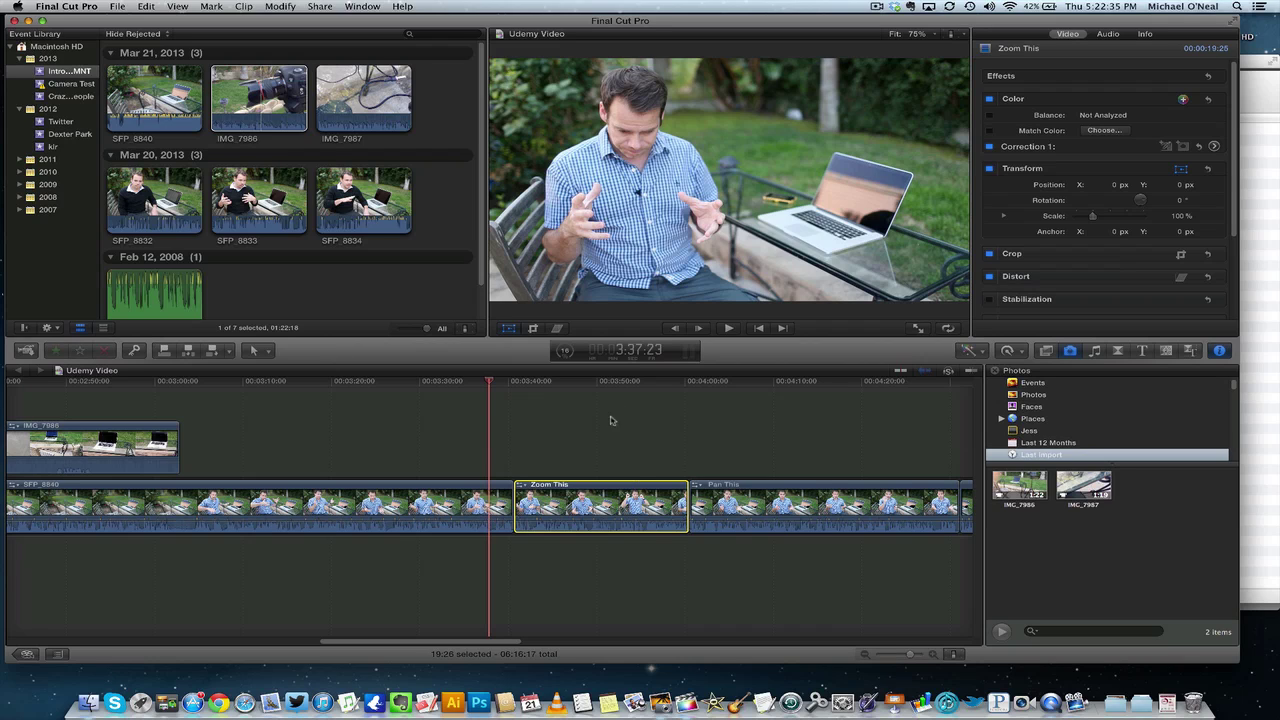
At 3:48:08, scale Zoom This to 194% and move the picture to 656.6 / -409.9 px on the face.
left_click(582, 505)
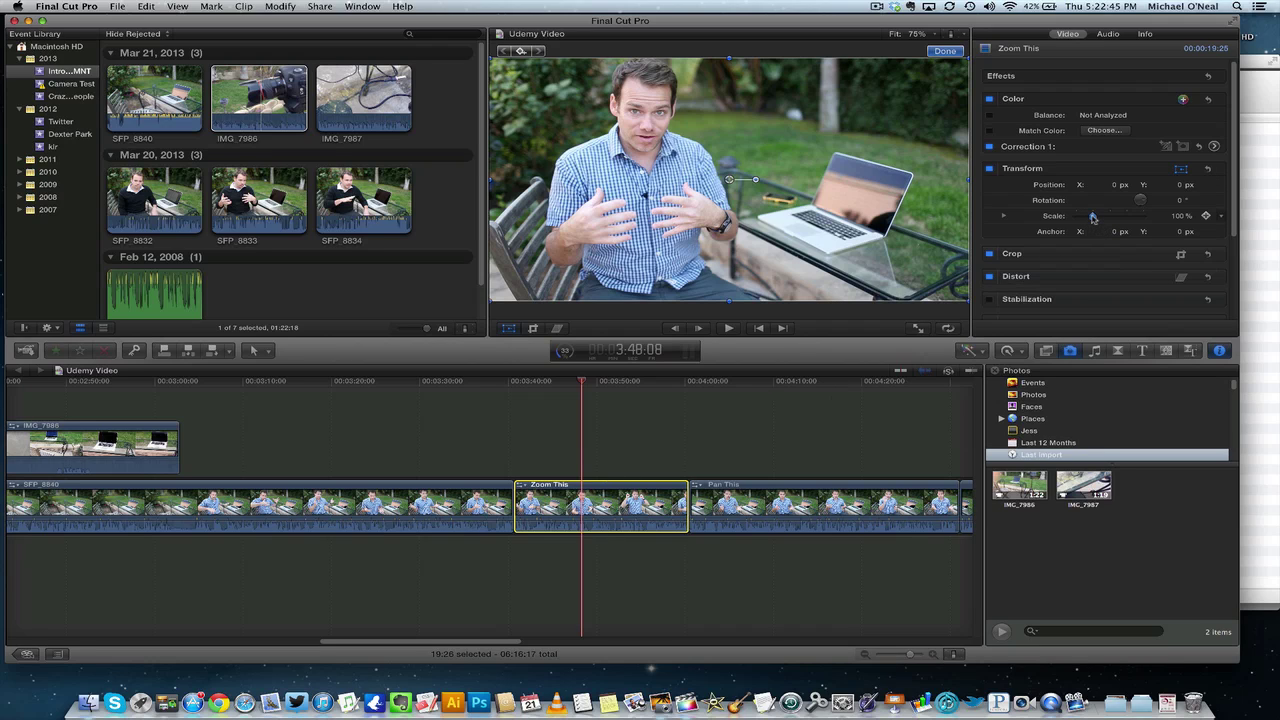
left_click_drag(1093, 217, 1108, 218)
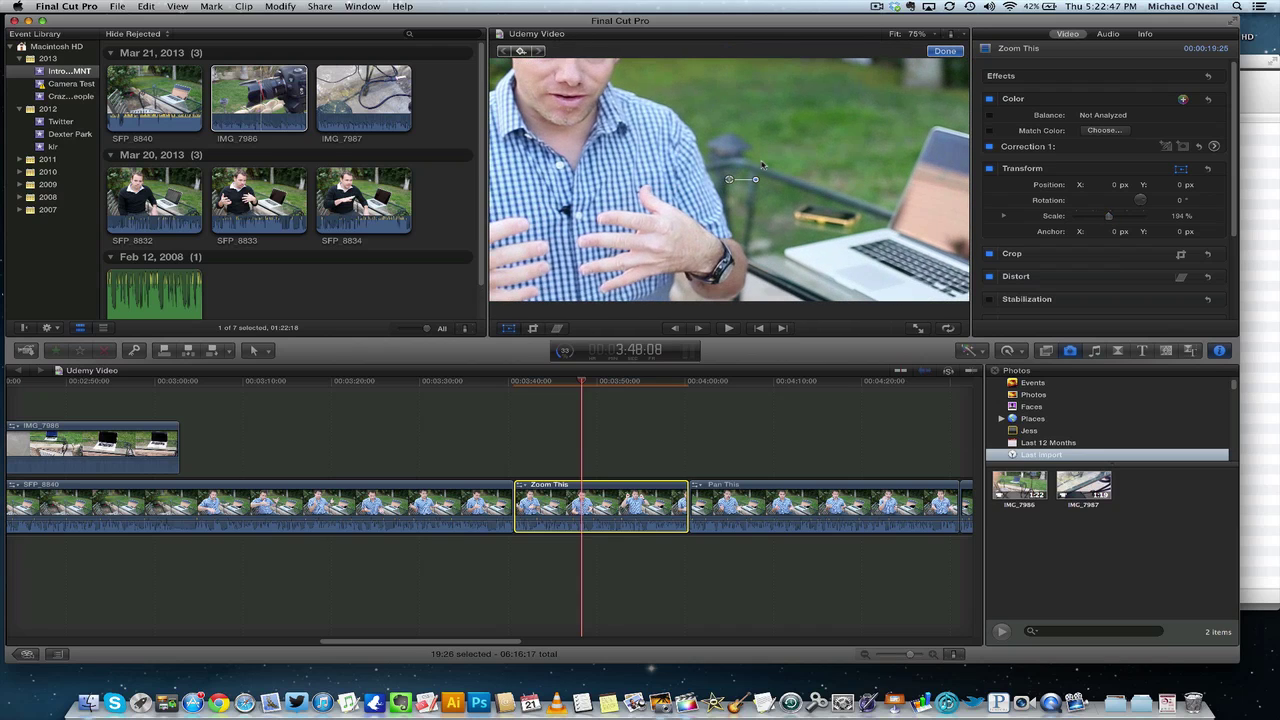
left_click_drag(712, 146, 767, 166)
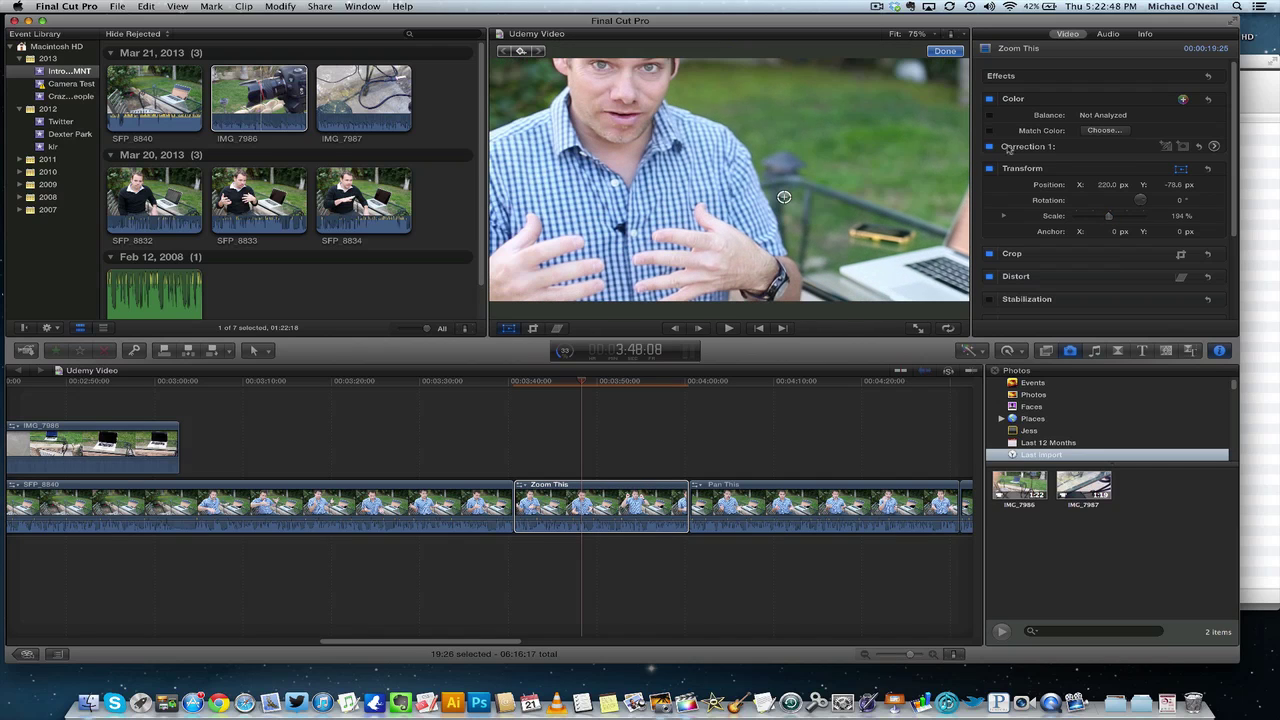
left_click(1180, 170)
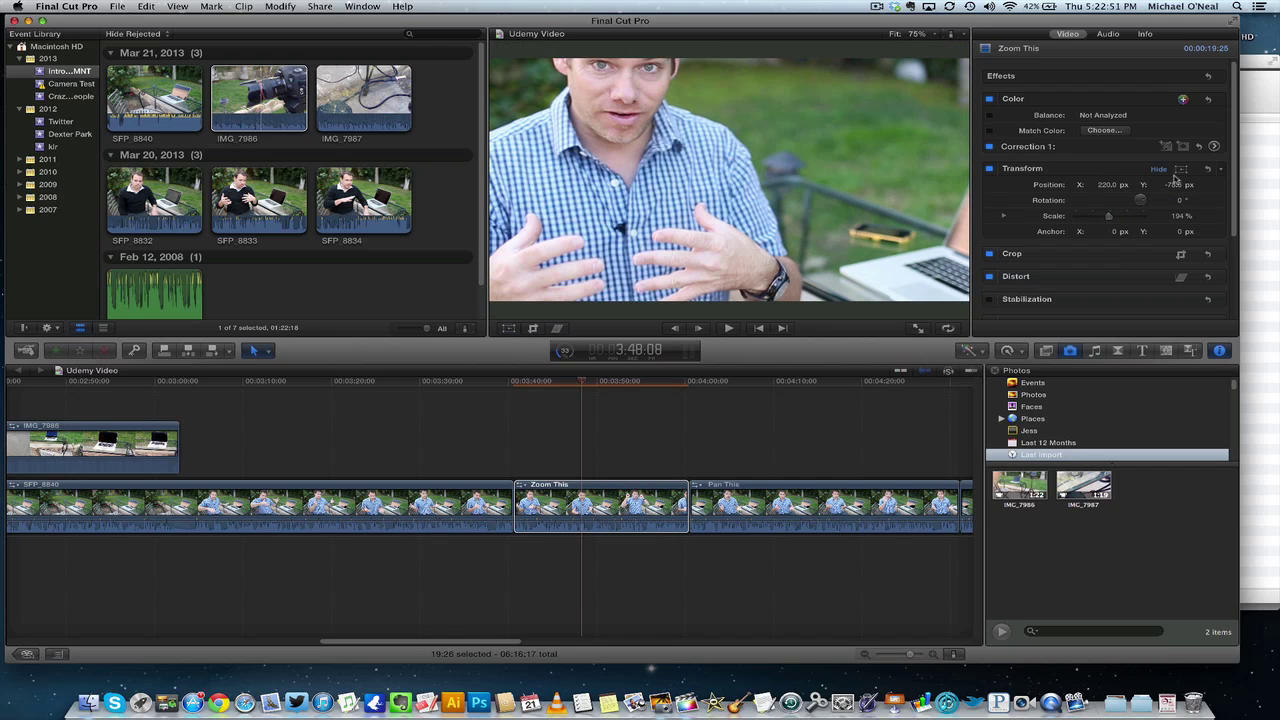
left_click(1180, 170)
left_click_drag(672, 145, 893, 271)
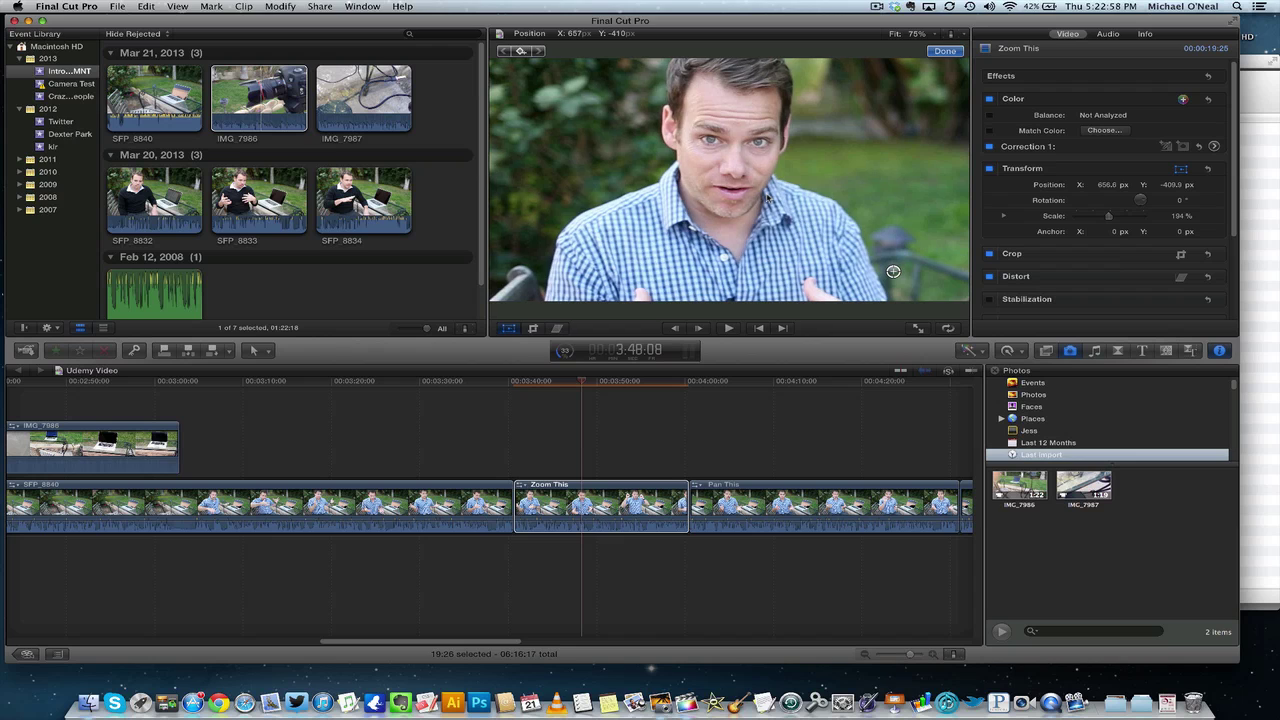
Review the Zoom This punch-in from 3:39:16 until playback reaches the Pan This clip.
left_click(504, 387)
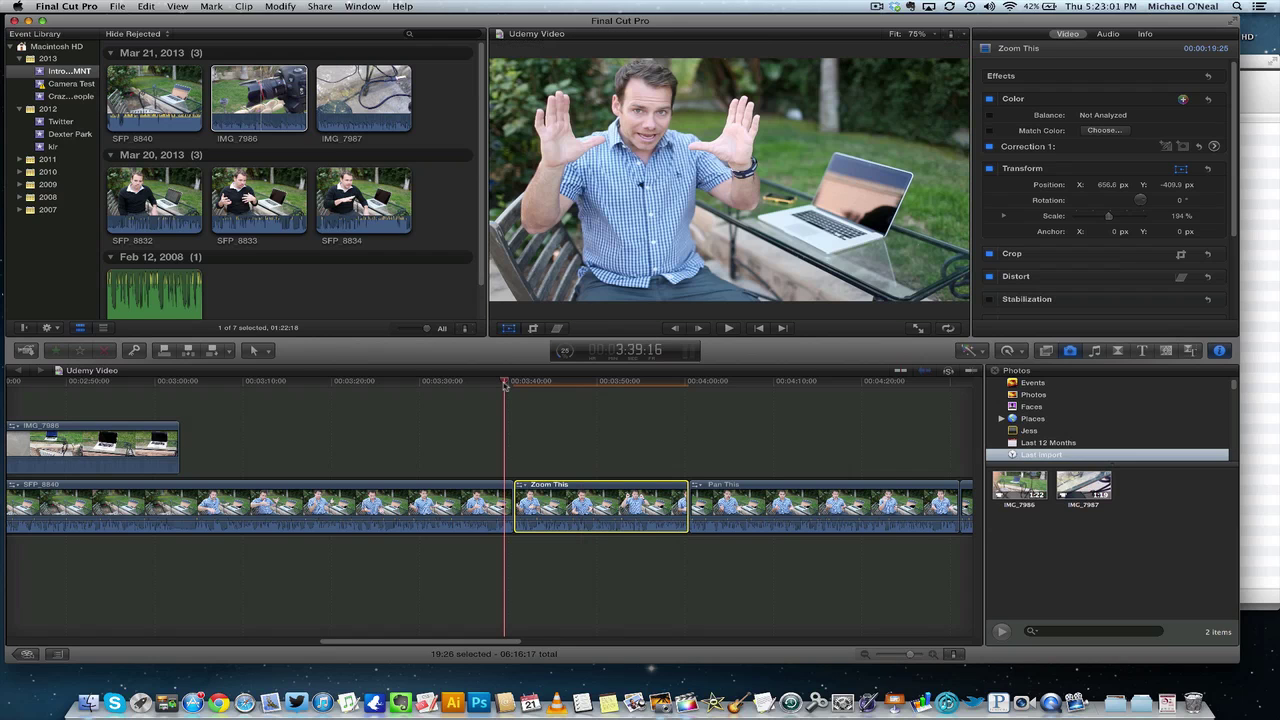
key("space")
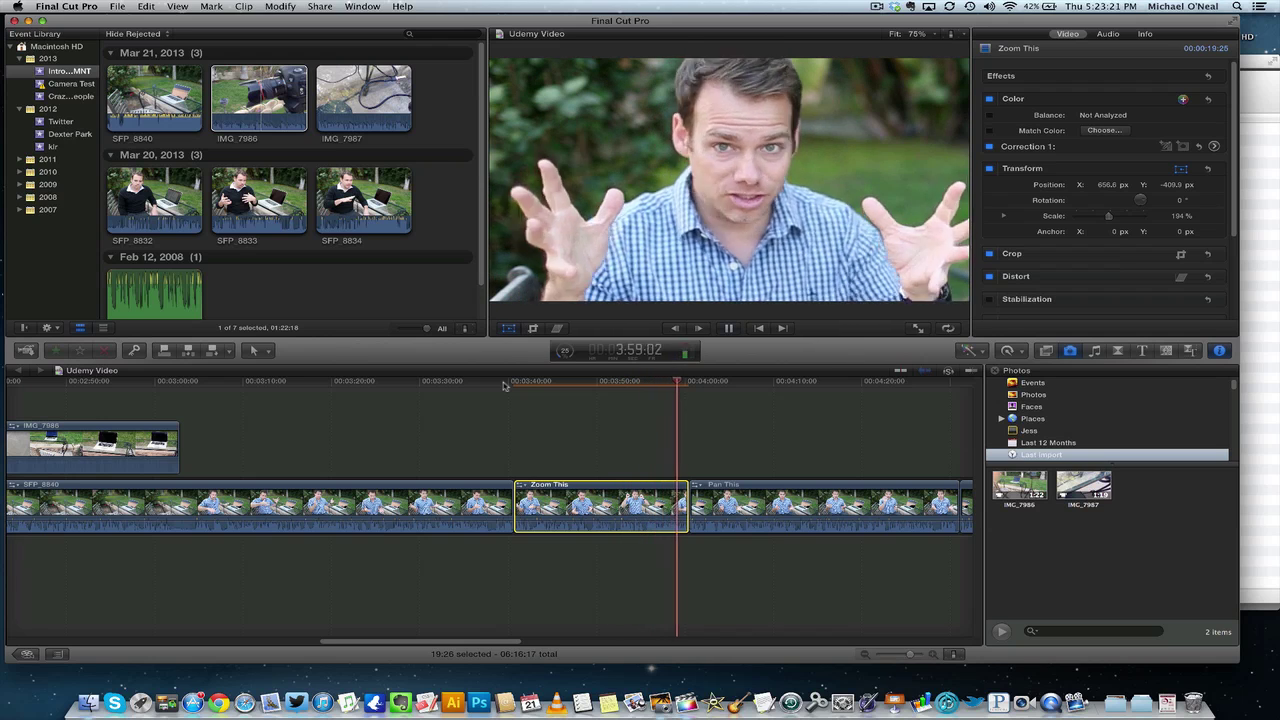
key("space")
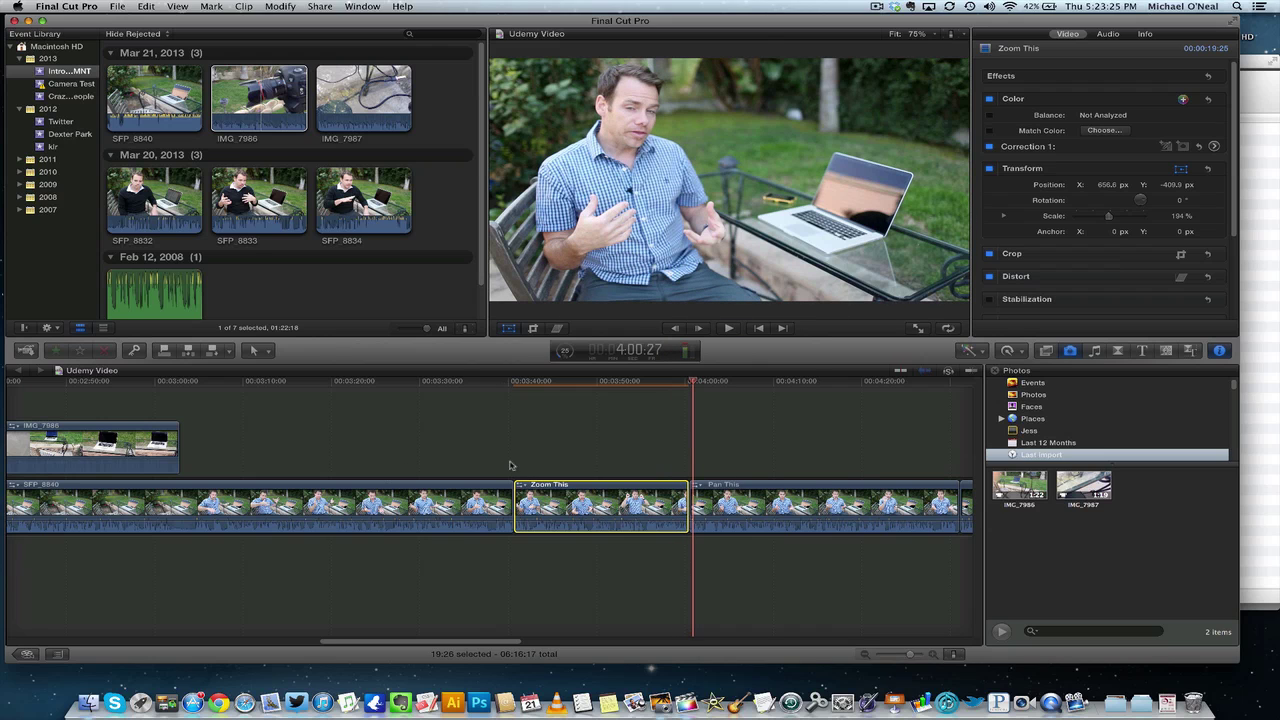
scroll(530, 441, "right", 5)
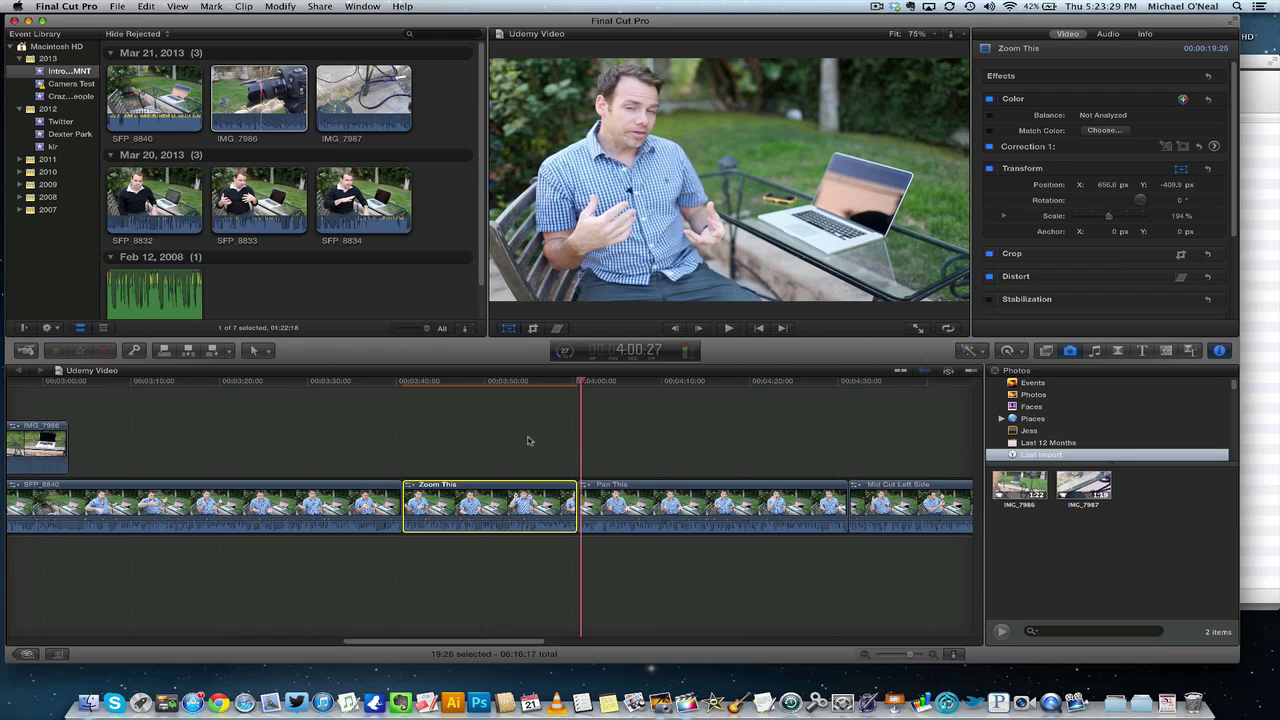
Select the Pan This clip and preview it from its start.
left_click(636, 497)
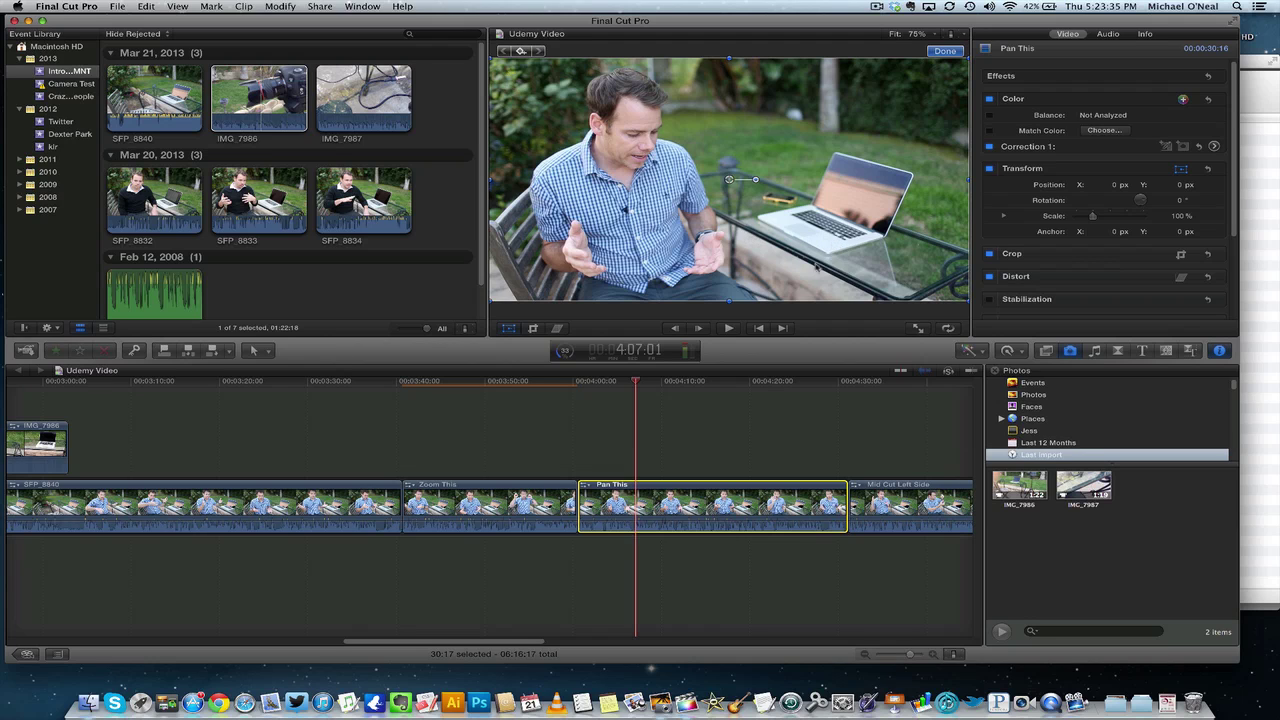
left_click(578, 385)
key("space")
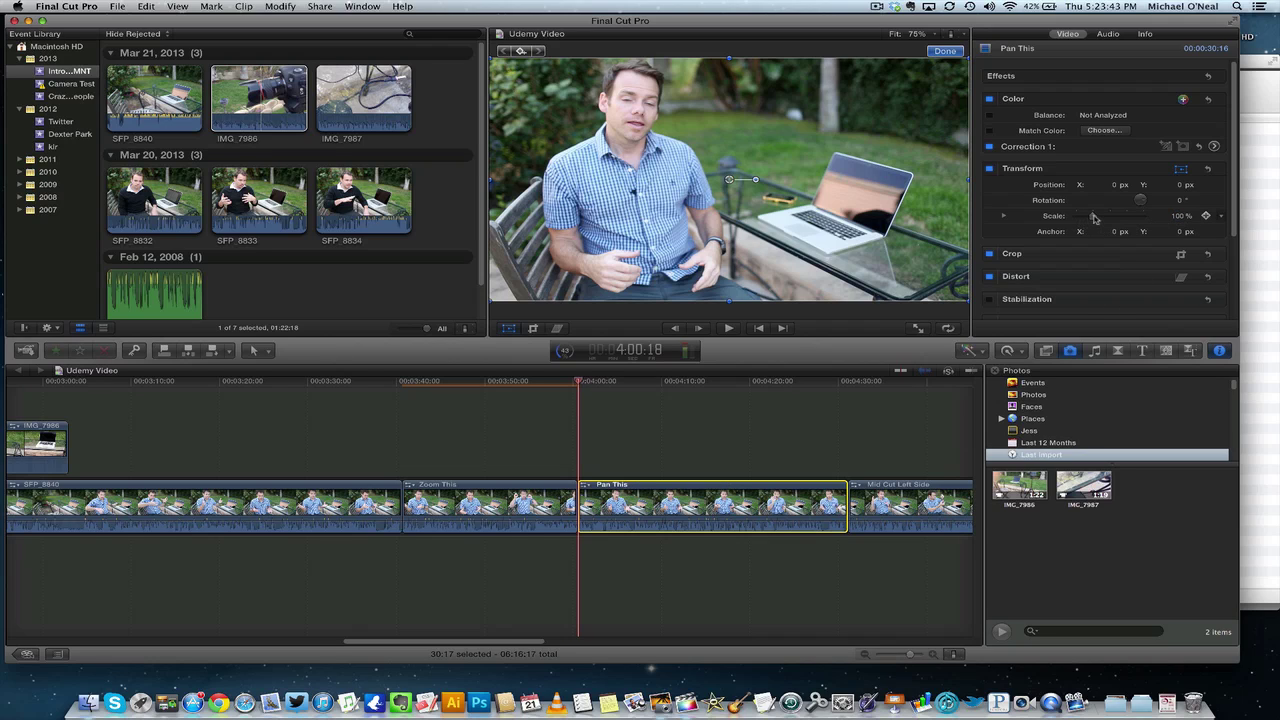
Keyframe Pan This at its start with 187% scale and the picture framed on the presenter's face.
left_click(1206, 217)
left_click_drag(1096, 218, 1115, 221)
left_click_drag(745, 108, 780, 204)
left_click_drag(1113, 219, 1110, 221)
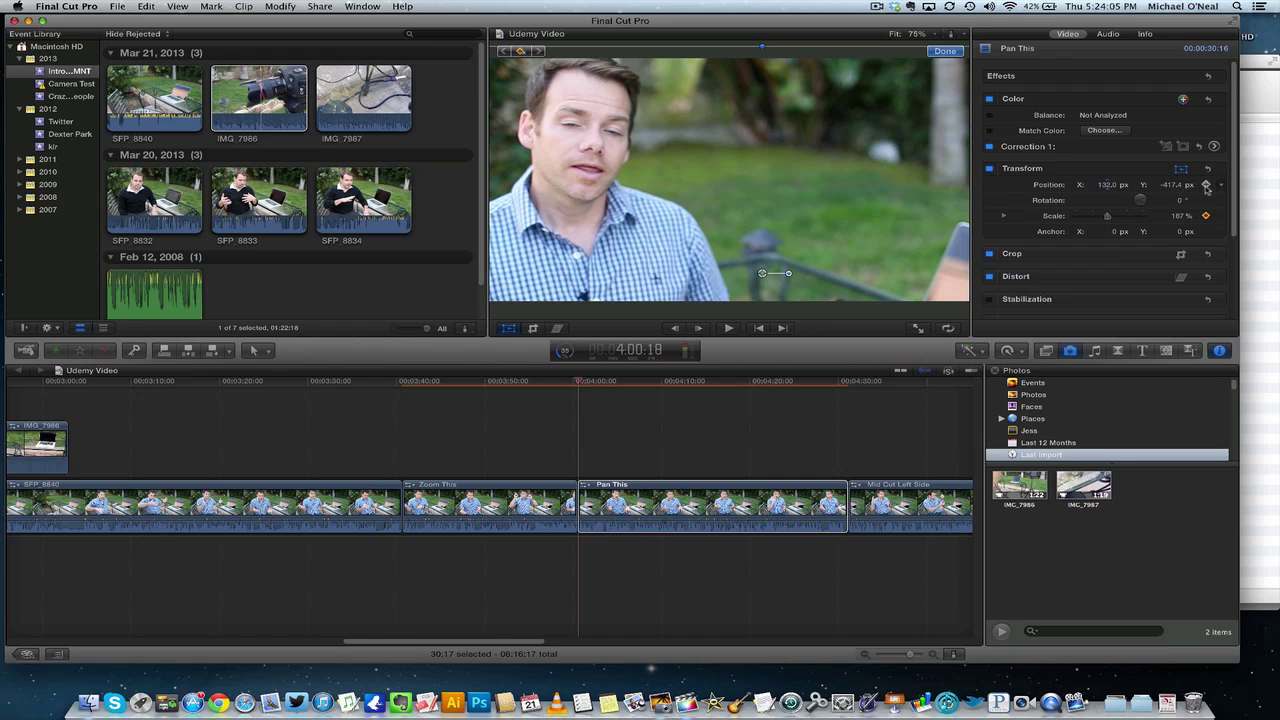
left_click(1207, 186)
Near the clip's end, add a position keyframe with the frame slid right to pan across the shot.
left_click(848, 386)
left_click_drag(848, 388, 849, 416)
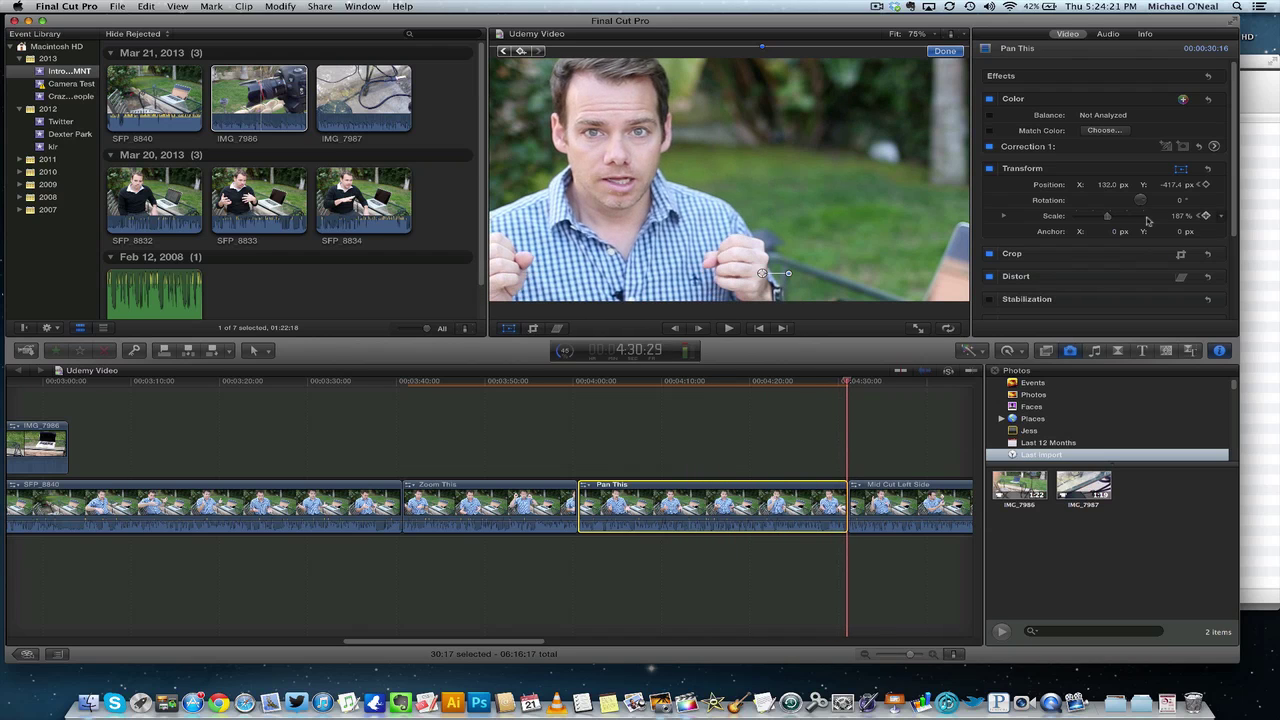
left_click(1206, 186)
left_click_drag(529, 218, 656, 218)
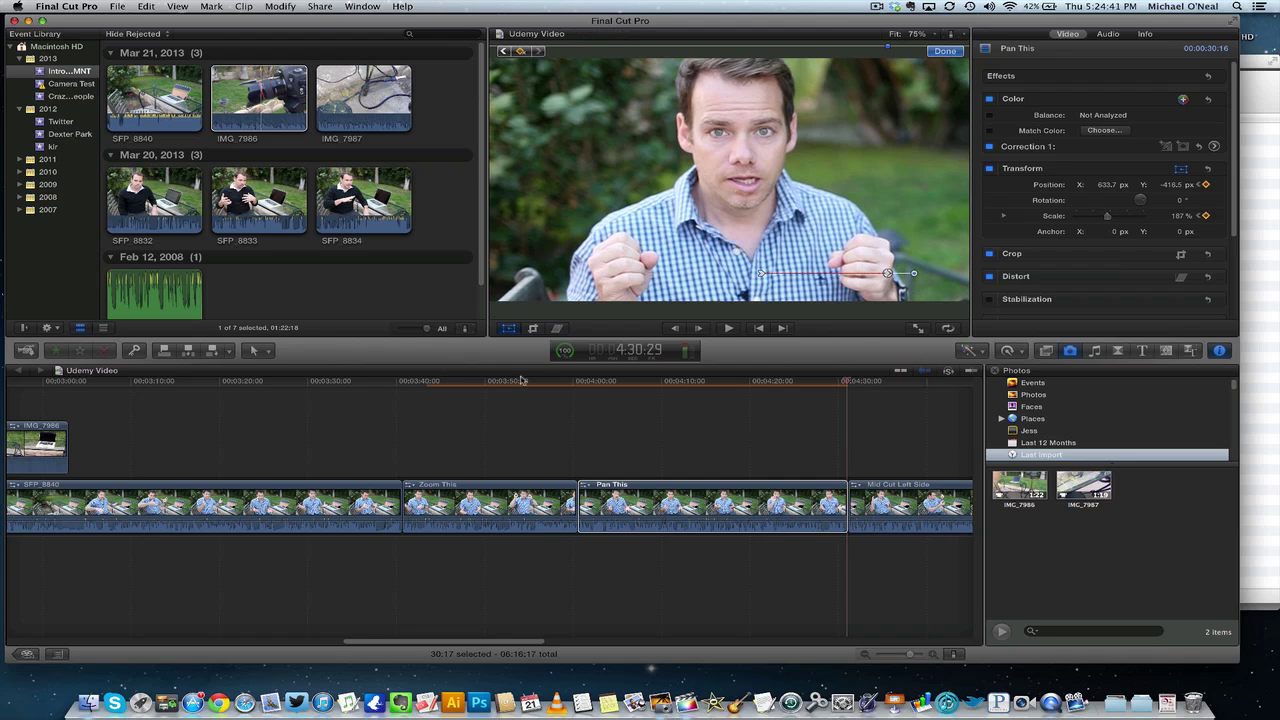
Play Pan This back from its start to check the zoom and pan.
left_click(579, 386)
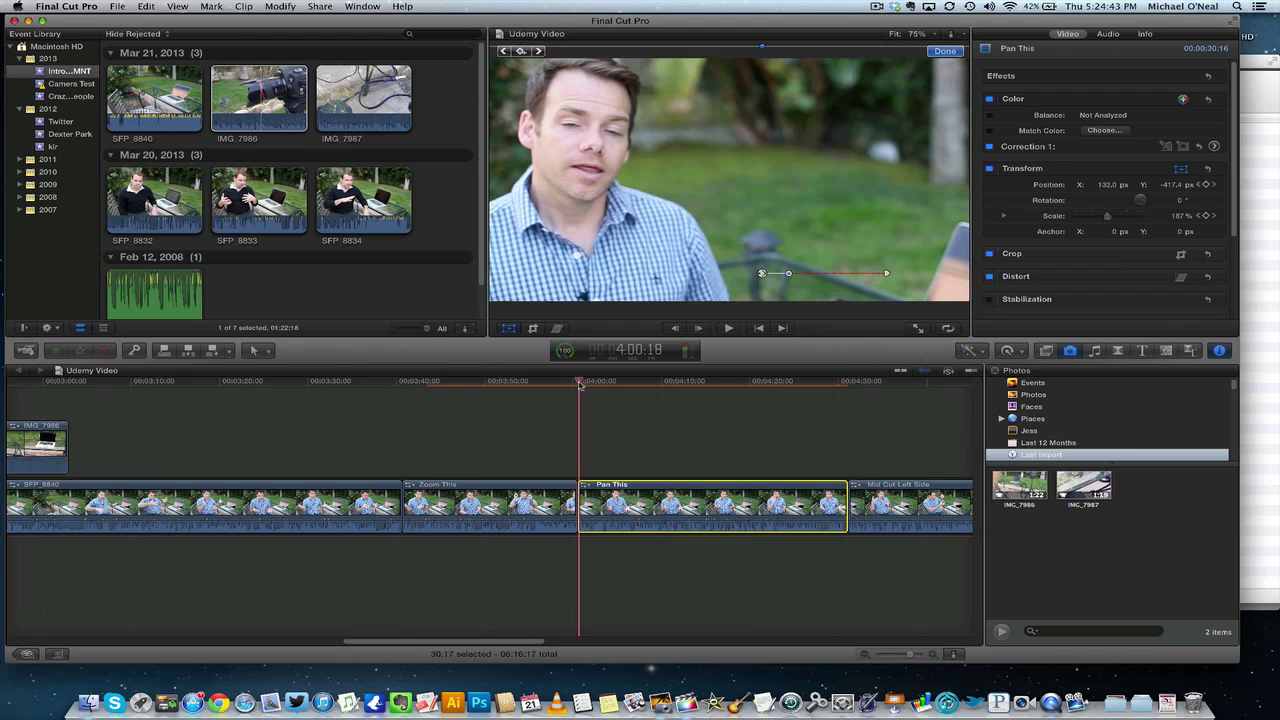
key("space")
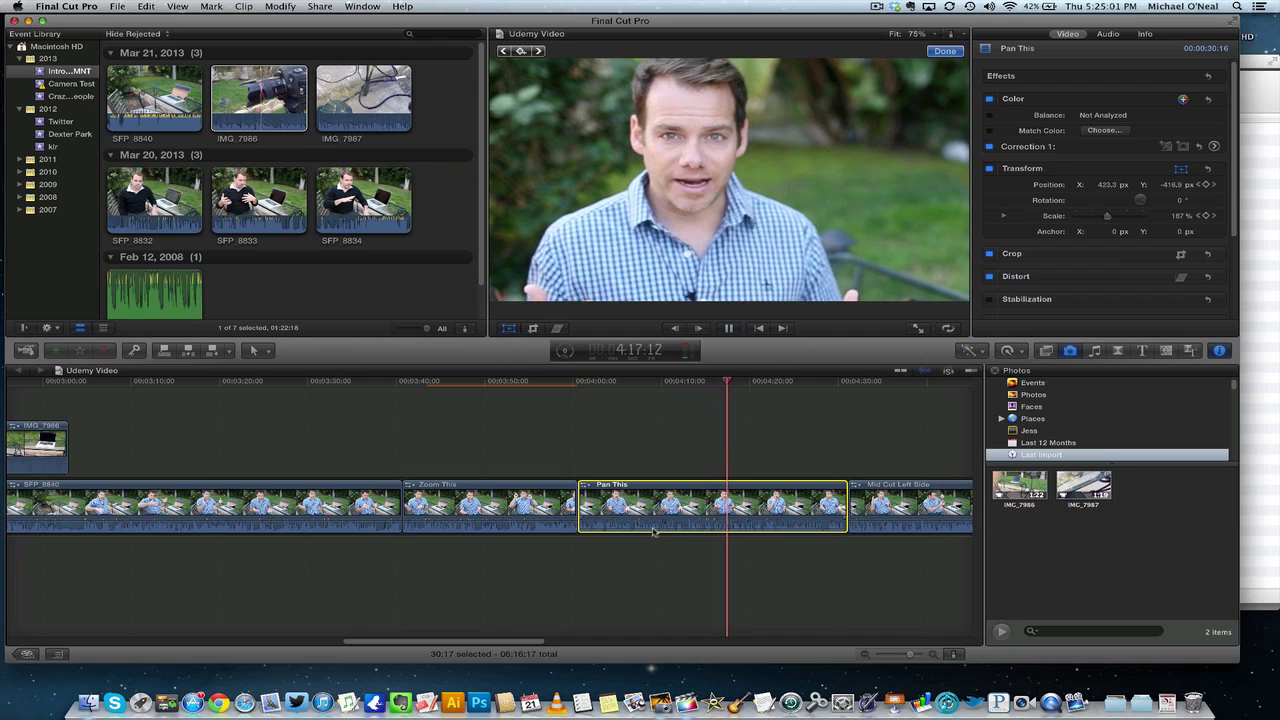
key("space")
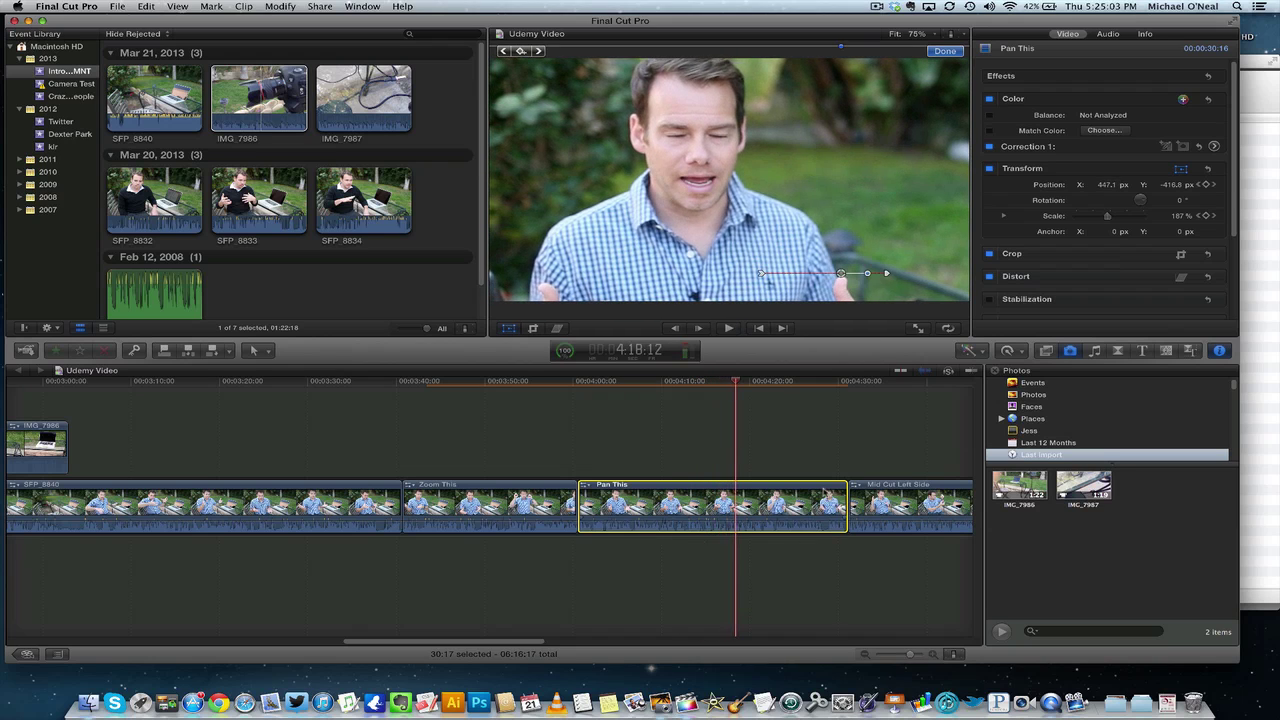
scroll(825, 490, "right", 5)
Scale Mid Cut Left Side to 144%, reposition it to -68.6 / -215.8 px, and play it back.
left_click(786, 495)
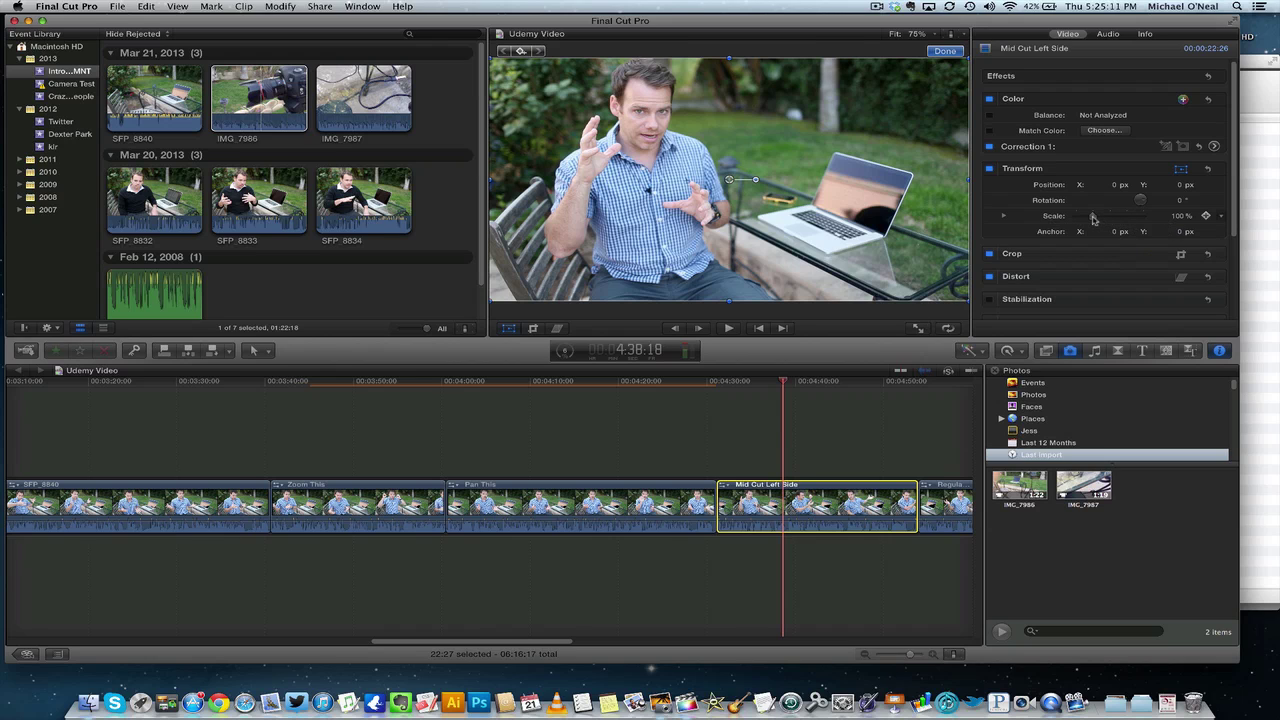
left_click_drag(1093, 218, 1100, 218)
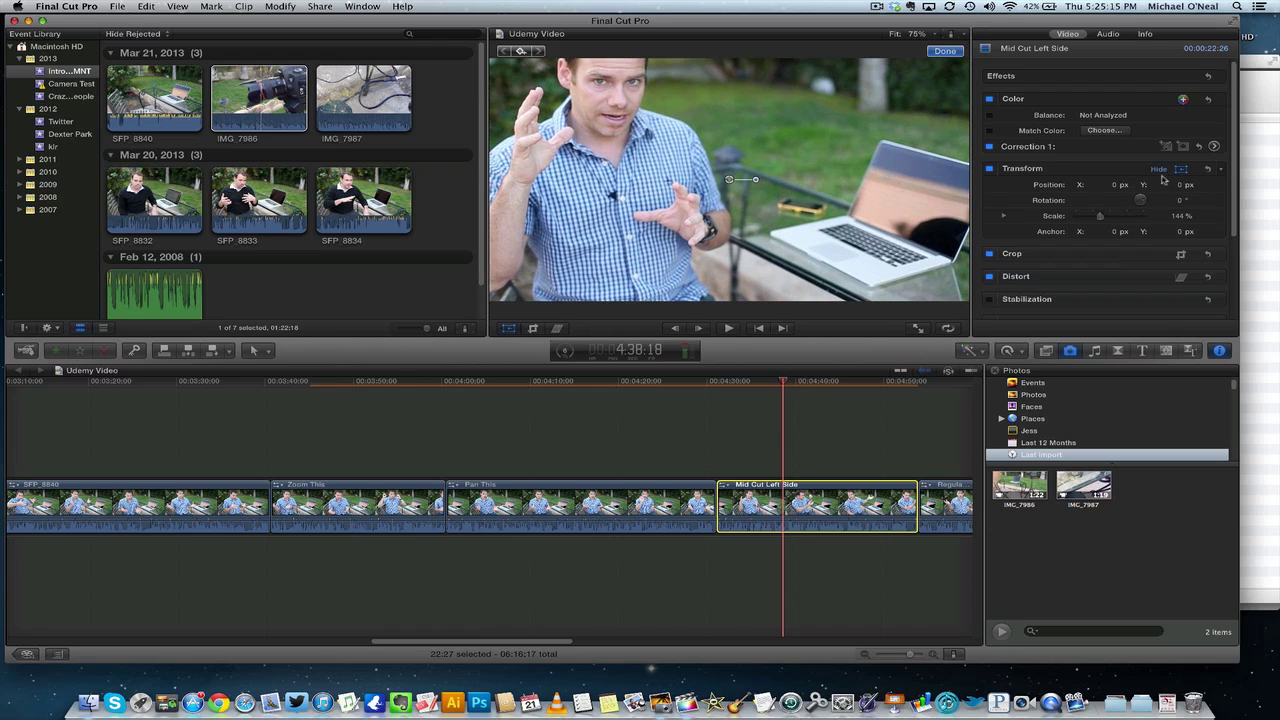
left_click_drag(822, 138, 812, 188)
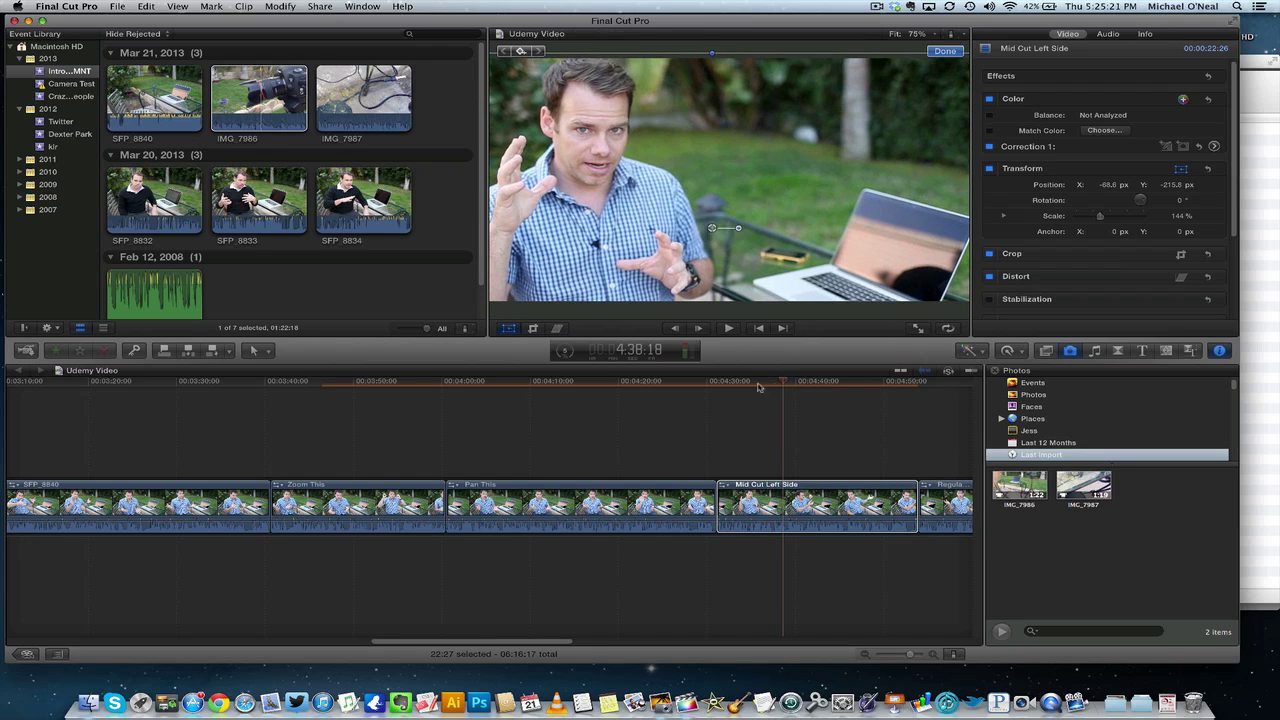
left_click(717, 387)
key("space")
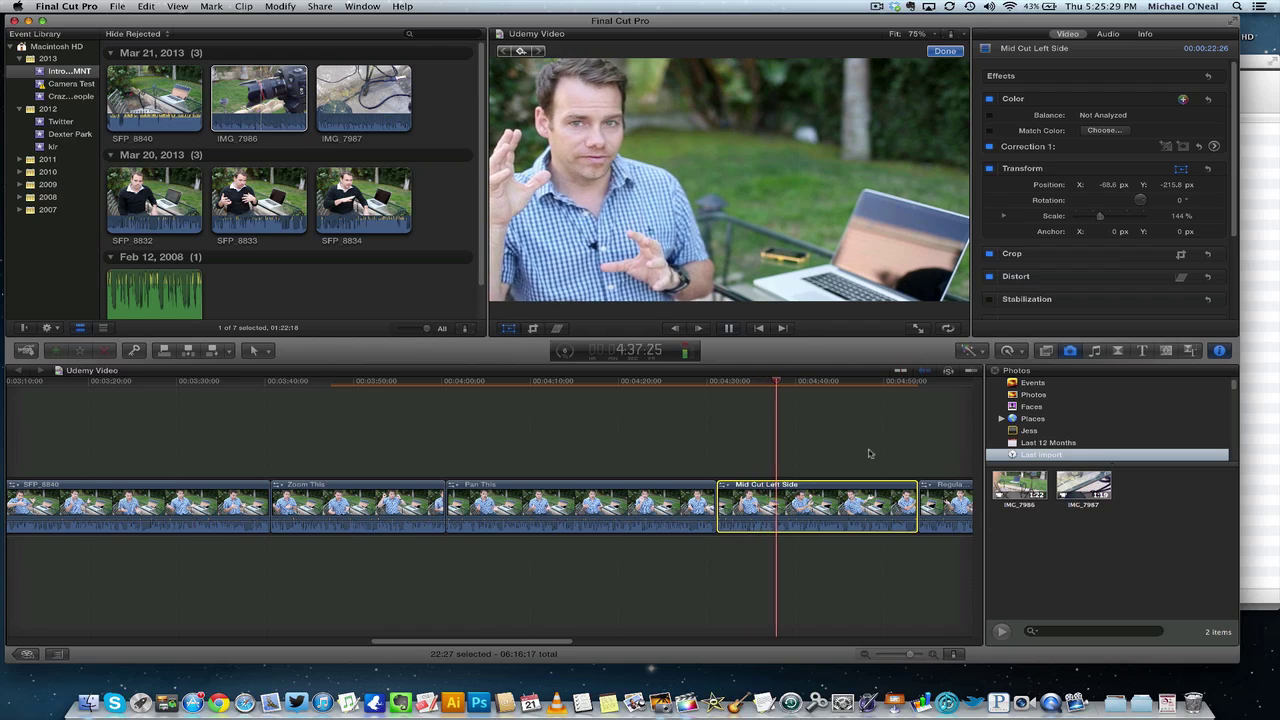
Stop playback and switch the browser from photos to the Titles browser.
key("space")
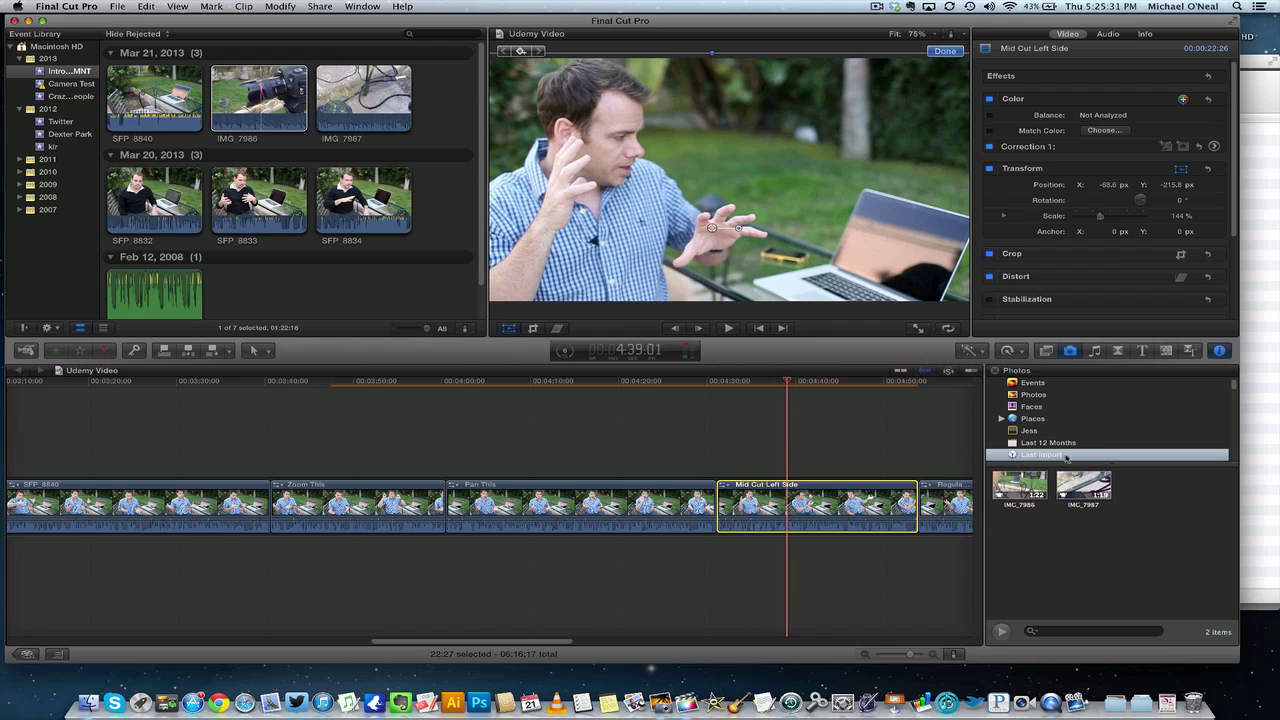
left_click(1142, 352)
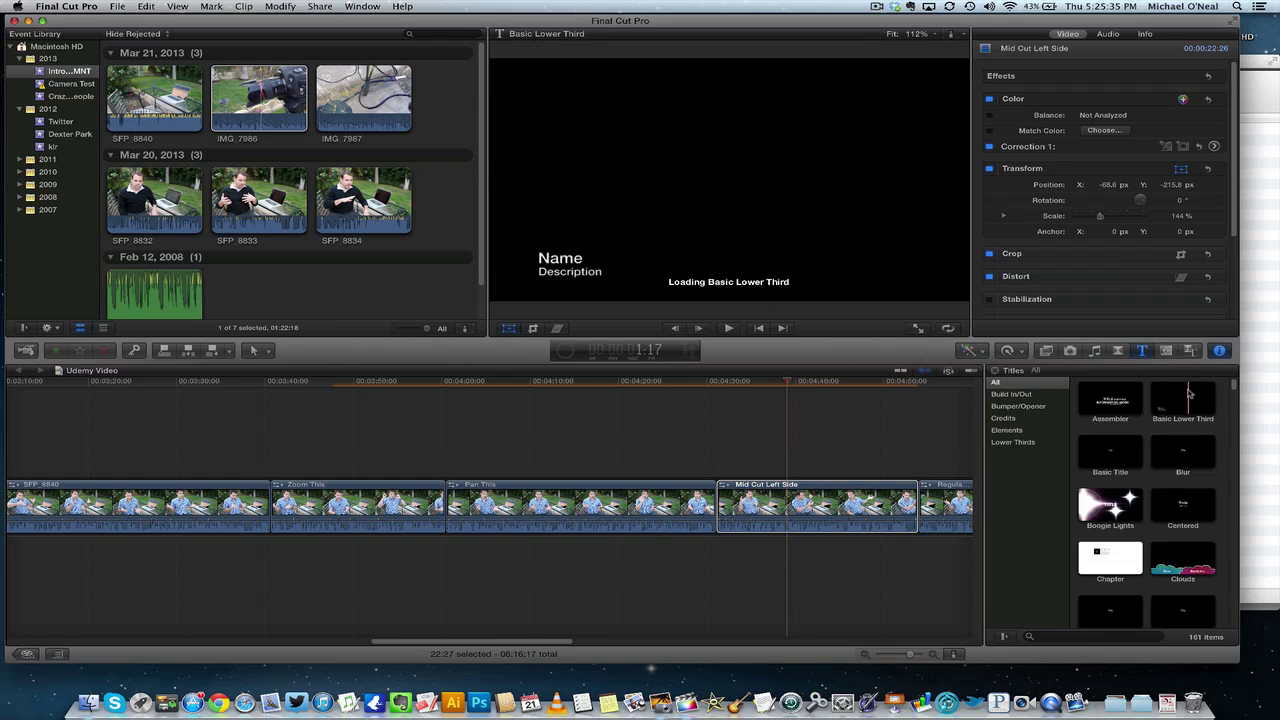
left_click(1191, 350)
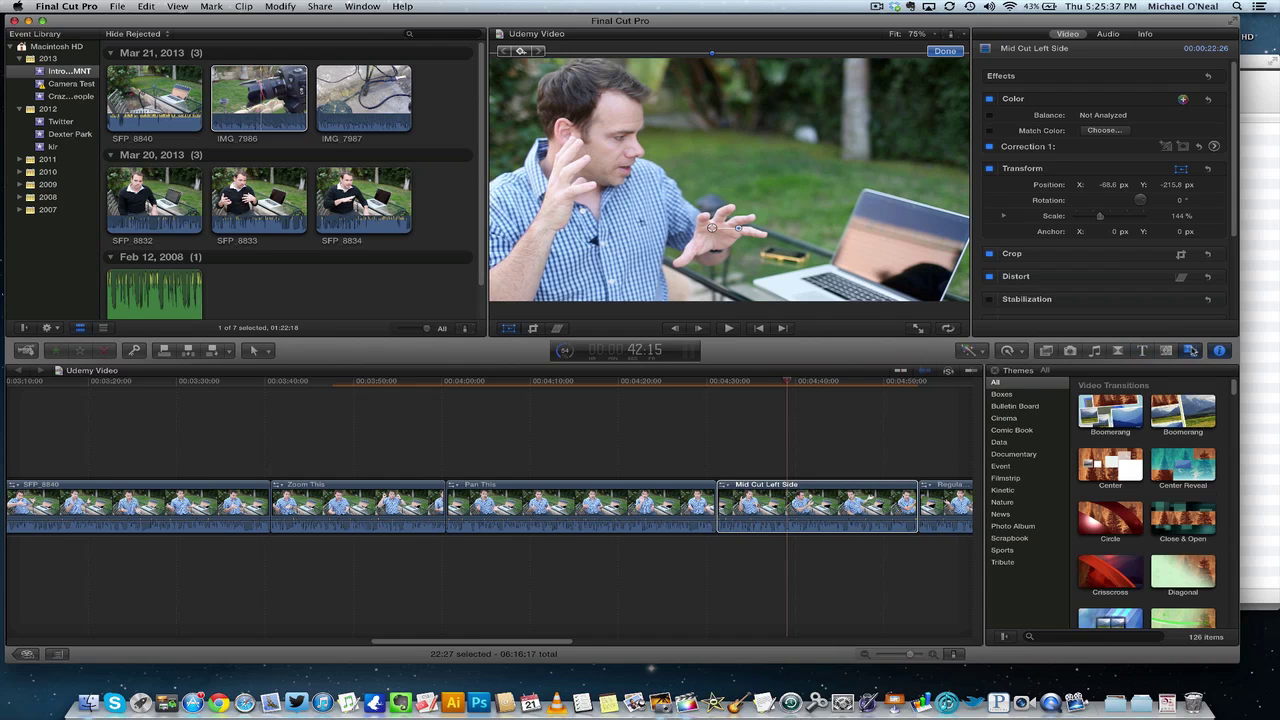
left_click(1143, 352)
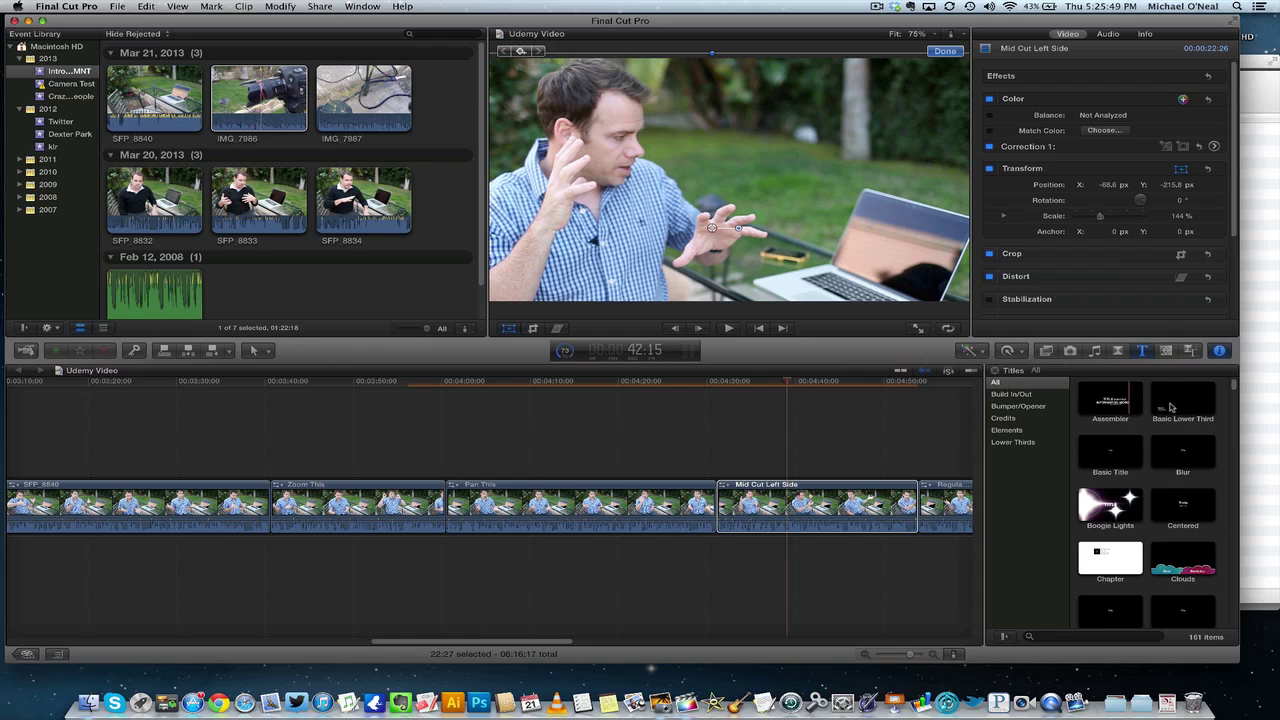
Drag the Highlight title onto the clip, then cancel the drop so no title is added.
scroll(1176, 458, "down", 3)
scroll(1176, 458, "down", 10)
scroll(1176, 458, "down", 5)
scroll(1180, 458, "down", 2)
left_click_drag(1182, 462, 862, 497)
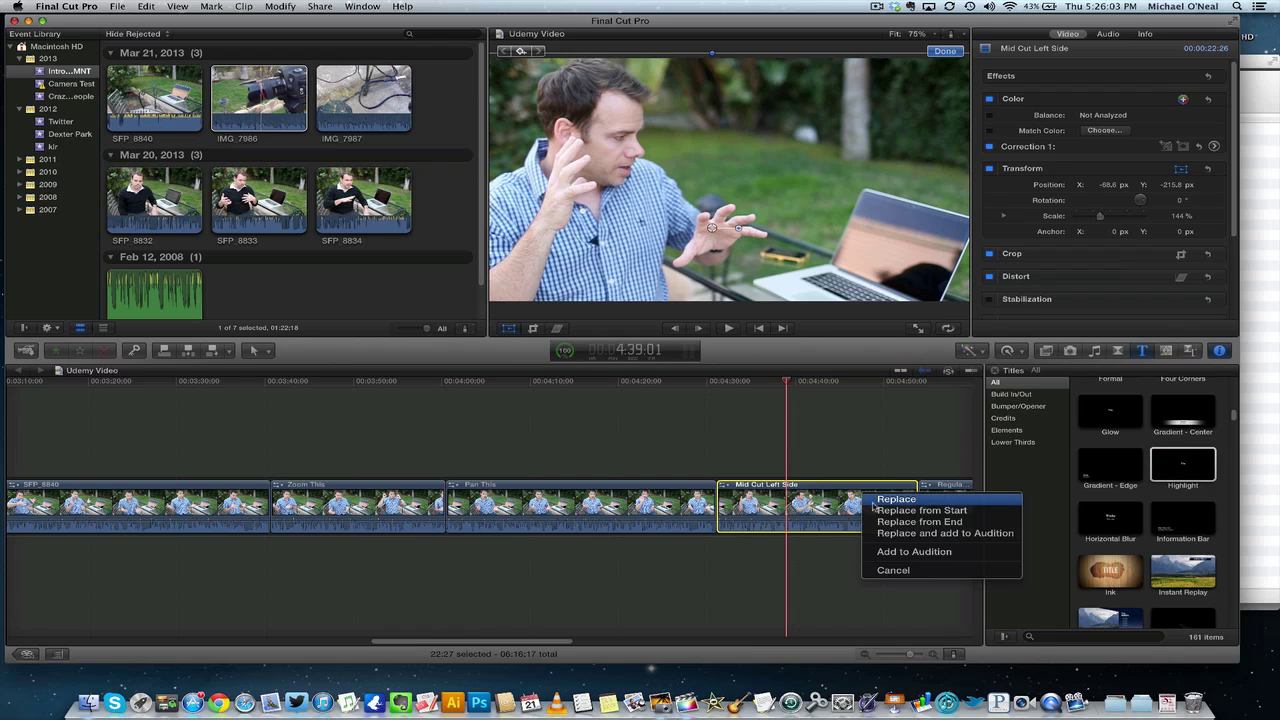
left_click(892, 570)
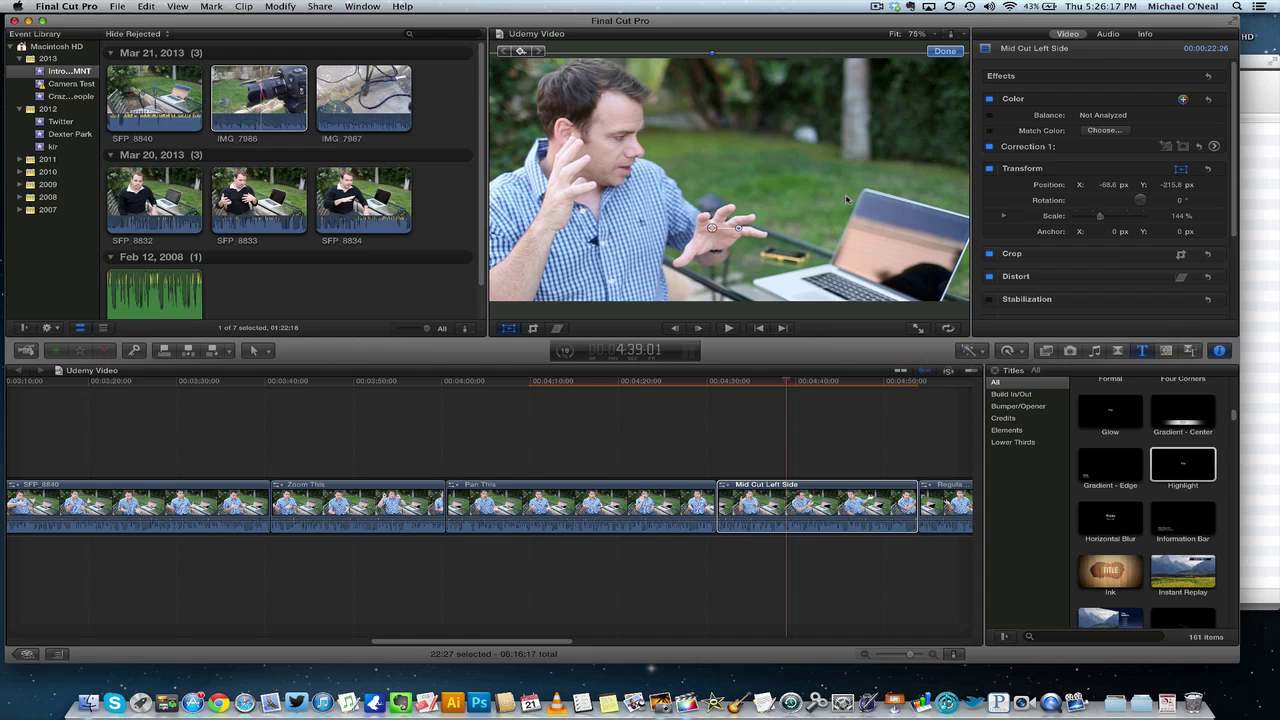
Replay part of Mid Cut Left Side, then park the playhead at about 4:57.
left_click(756, 391)
key("space")
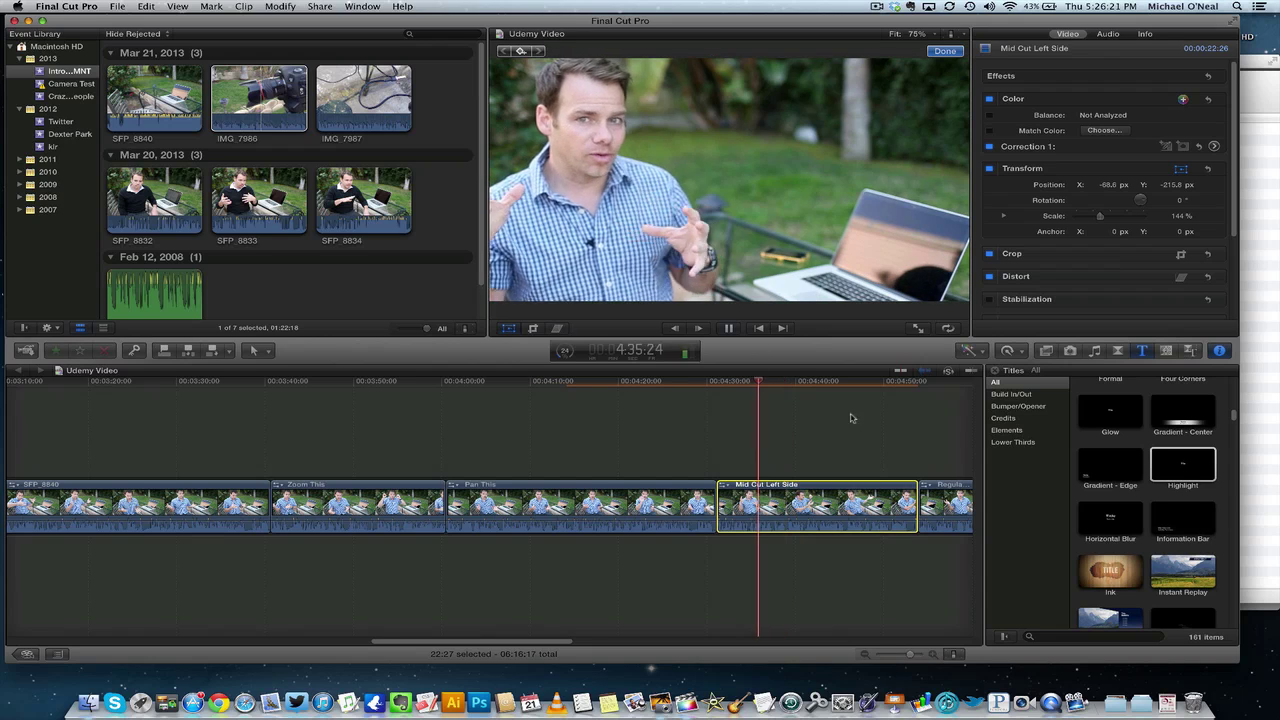
key("space")
scroll(847, 428, "right", 3)
scroll(847, 428, "right", 5)
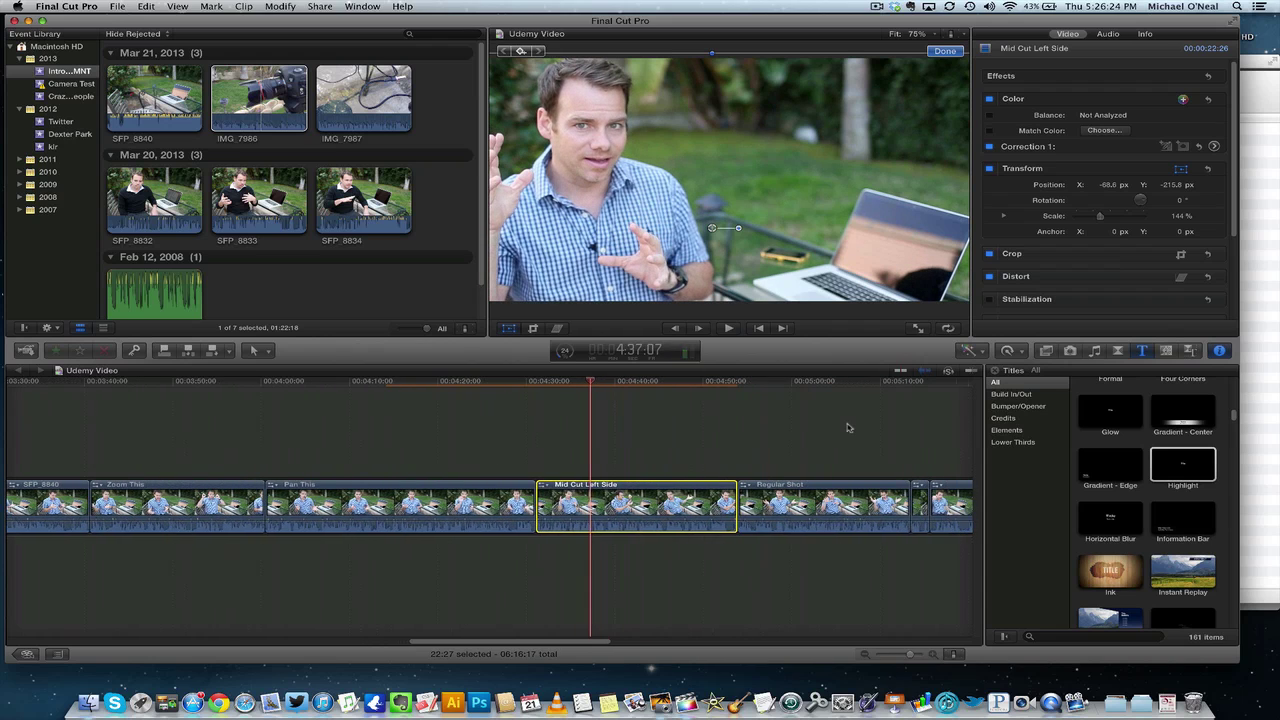
left_click(645, 389)
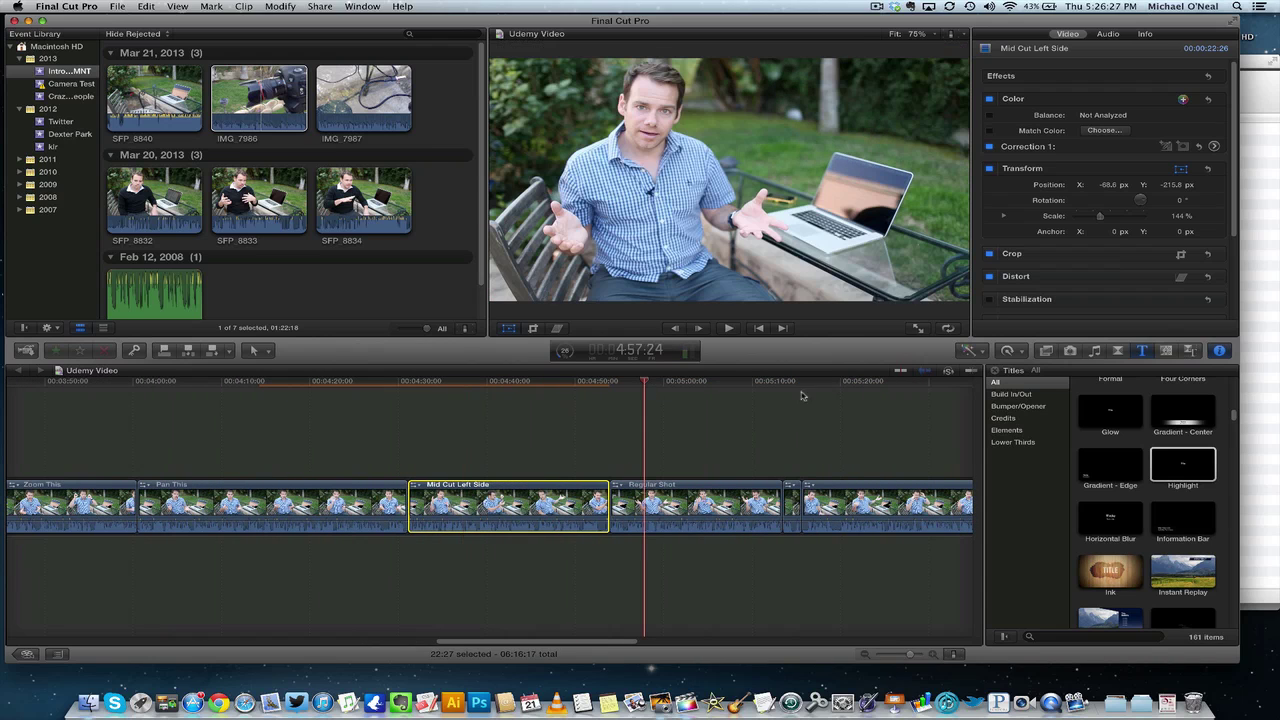
Select the short Crazy Effect clip and preview the Highlight title in the viewer.
left_click(792, 487)
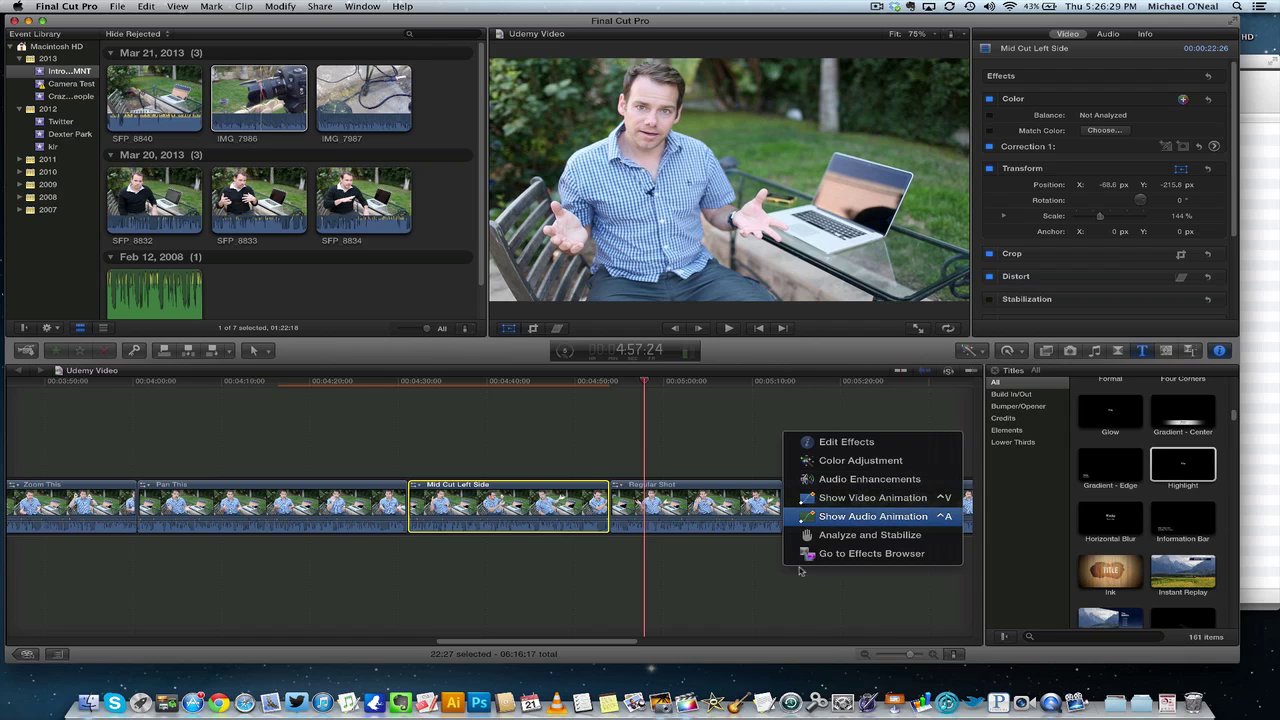
left_click(800, 572)
left_click(795, 503)
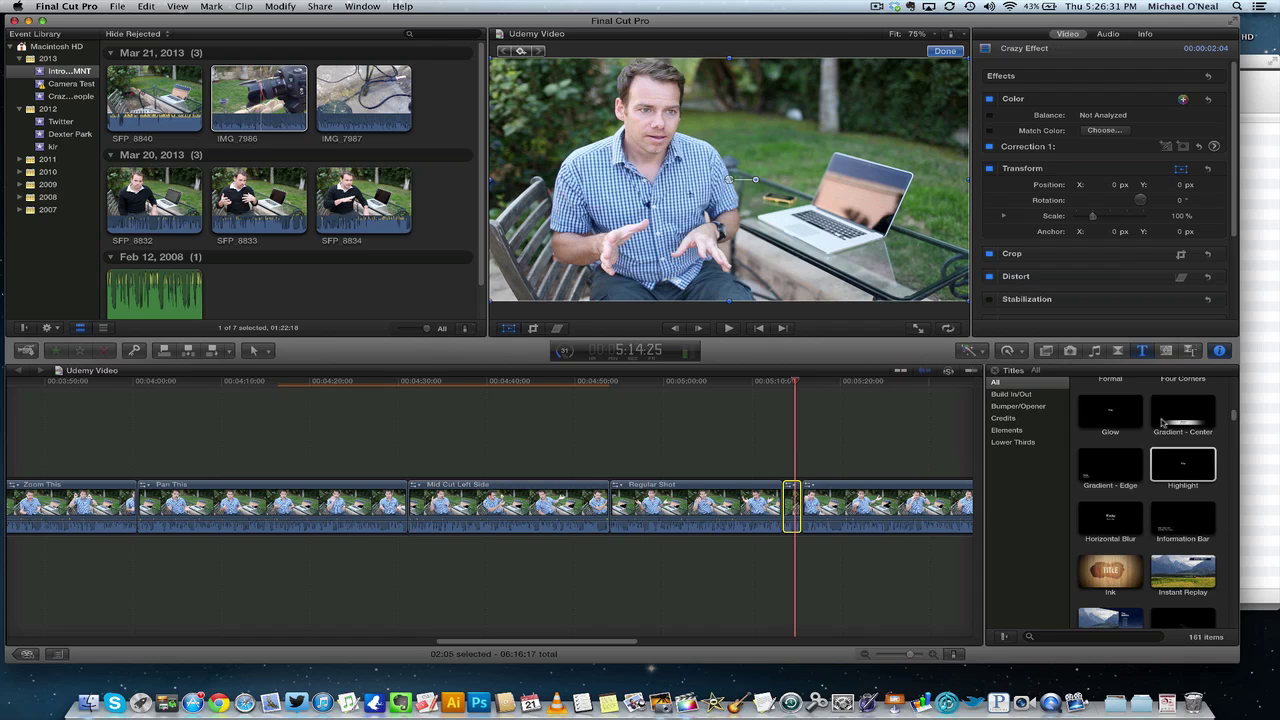
left_click(1183, 463)
Show all transitions in the Transitions browser and look at the Stylized ones.
left_click(1191, 351)
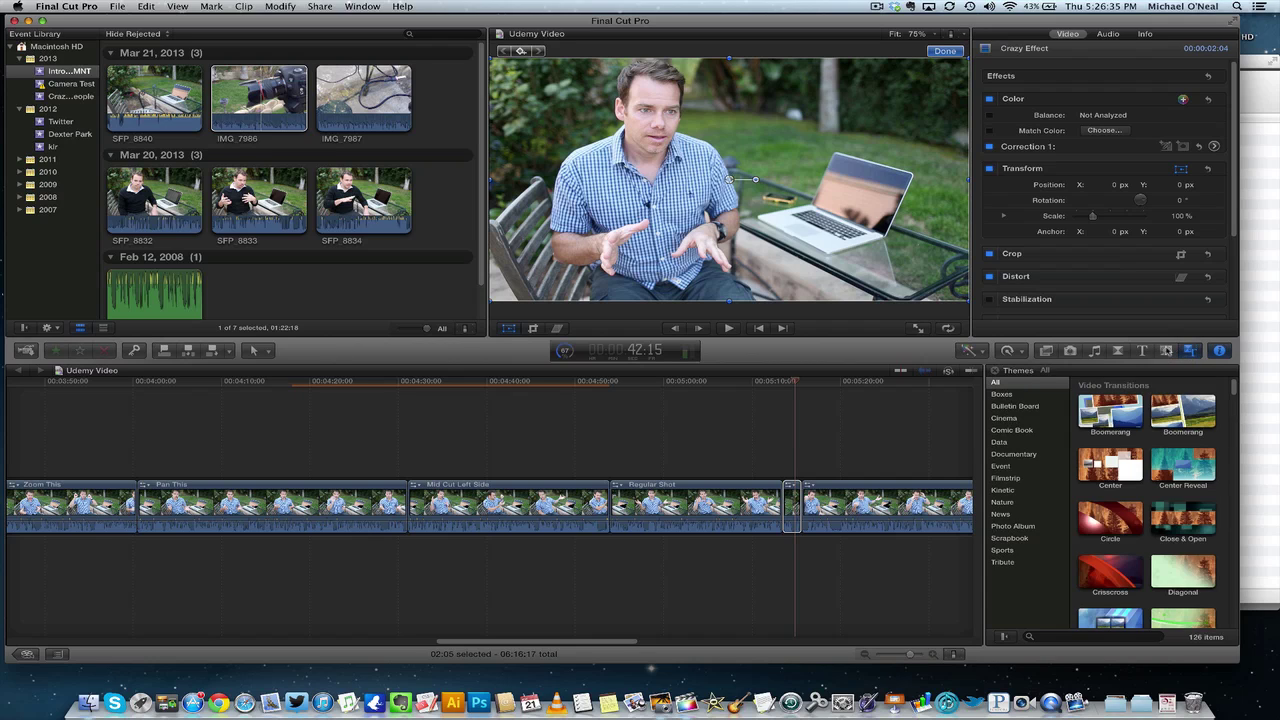
left_click(1166, 351)
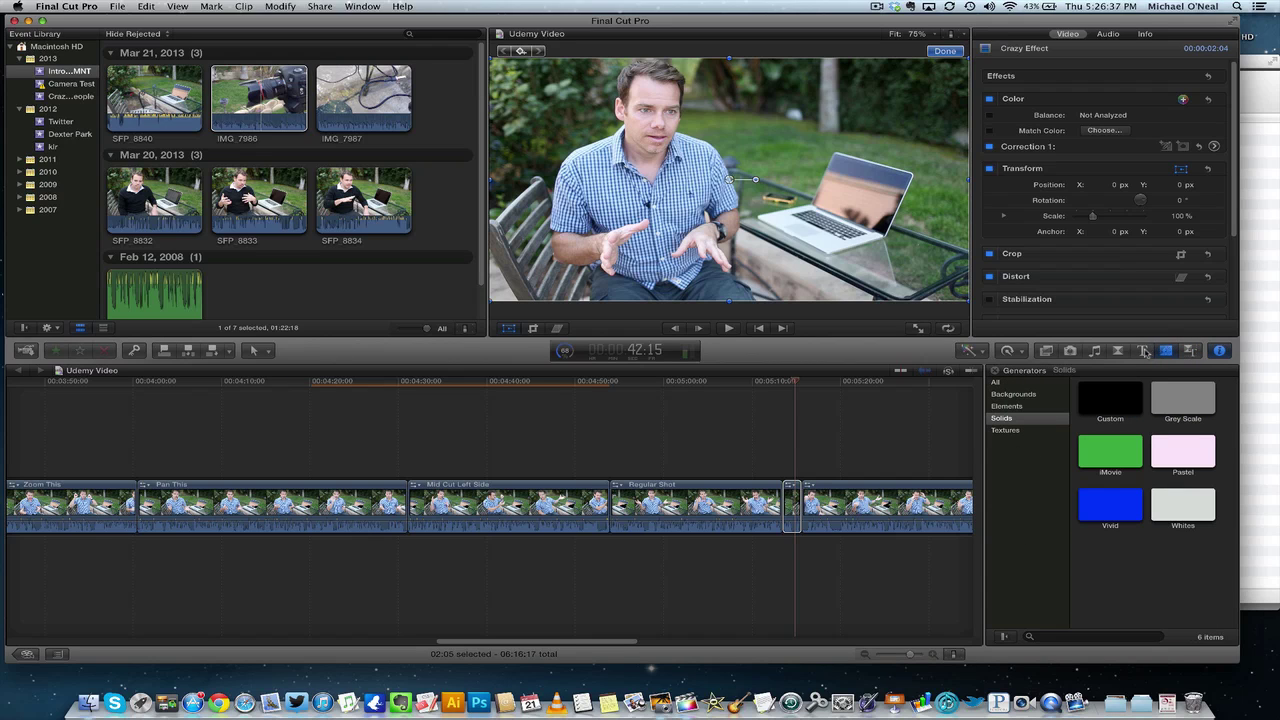
left_click(1144, 351)
left_click(1119, 351)
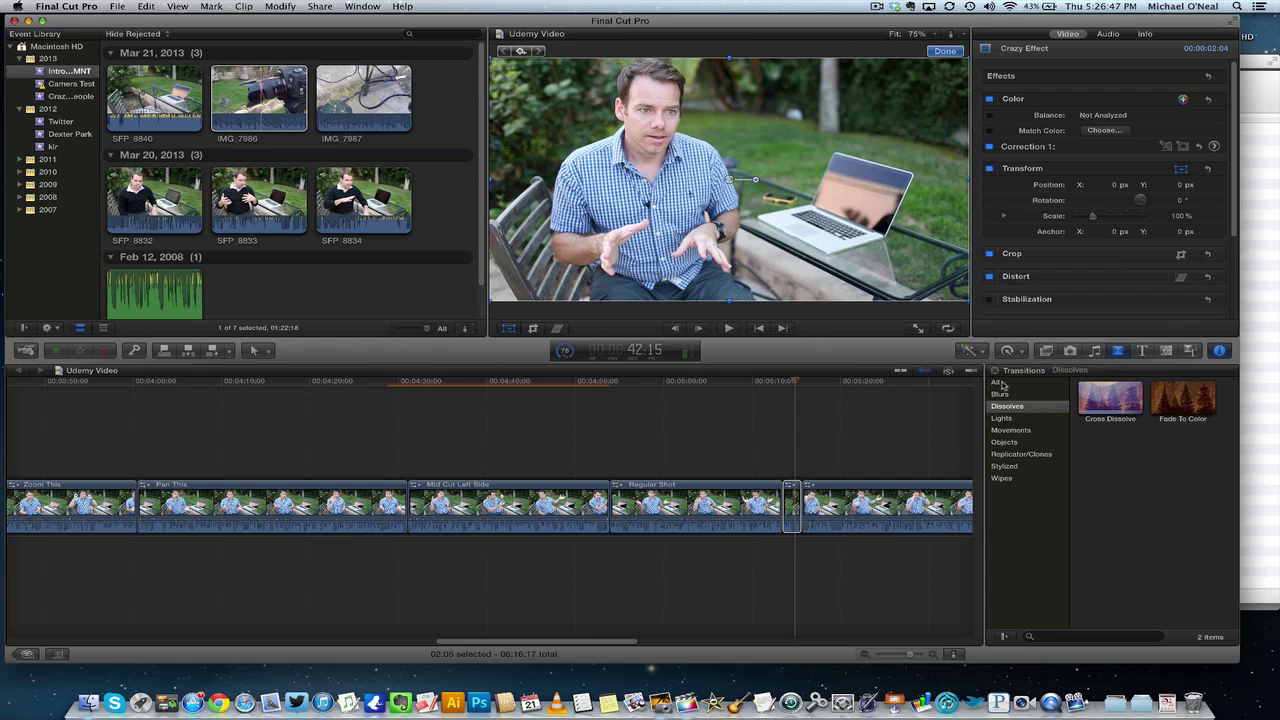
left_click(999, 383)
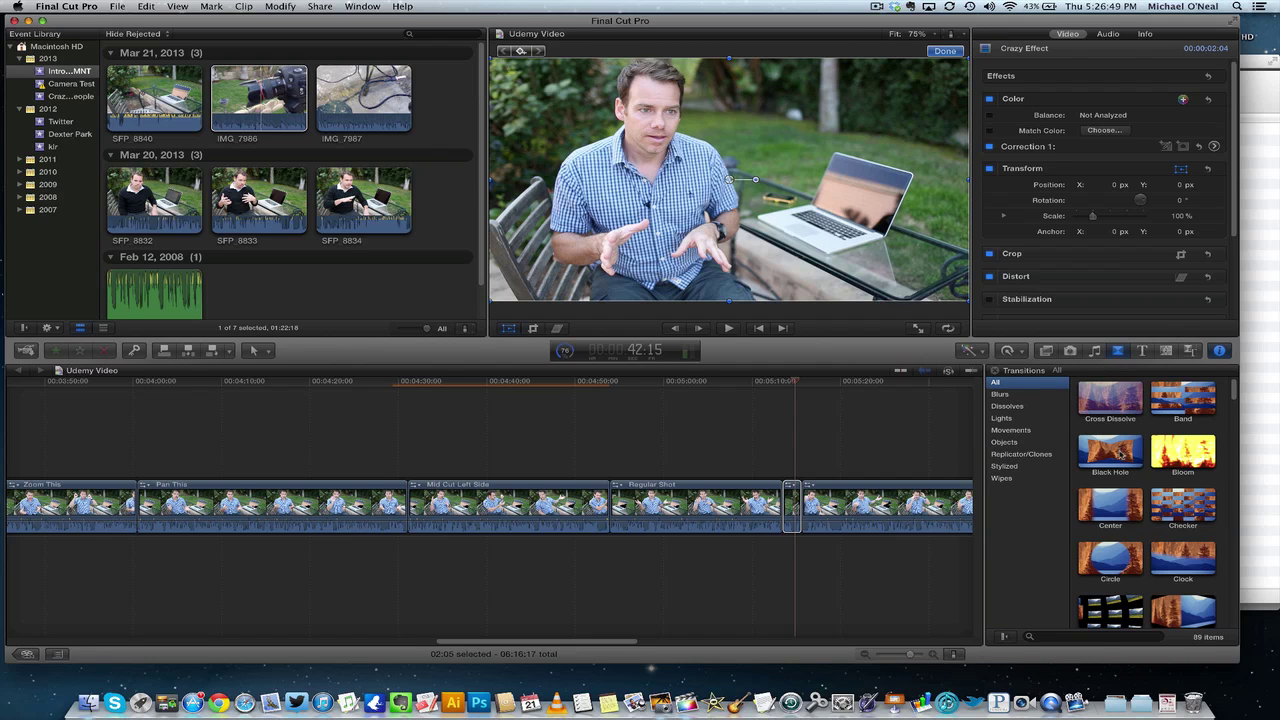
scroll(1122, 453, "down", 2)
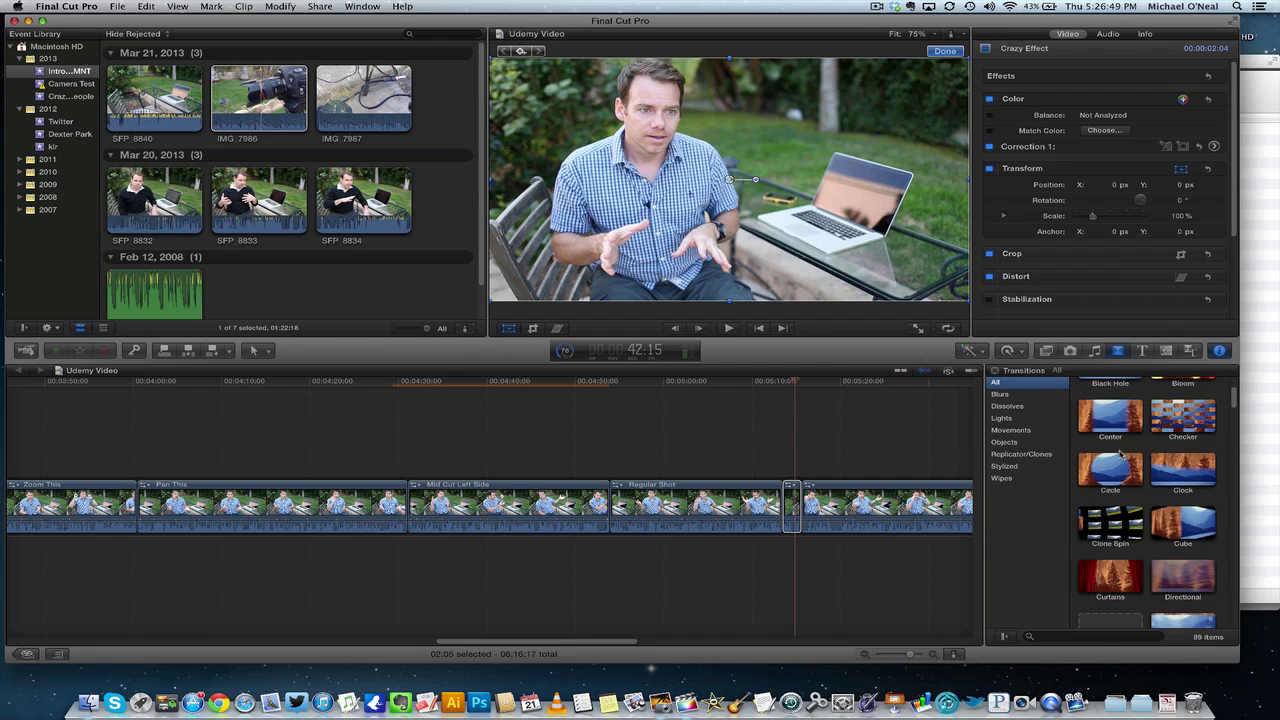
left_click(1004, 466)
Browse Titles and all Generators, then bring up the video and audio Effects browser.
left_click(1143, 351)
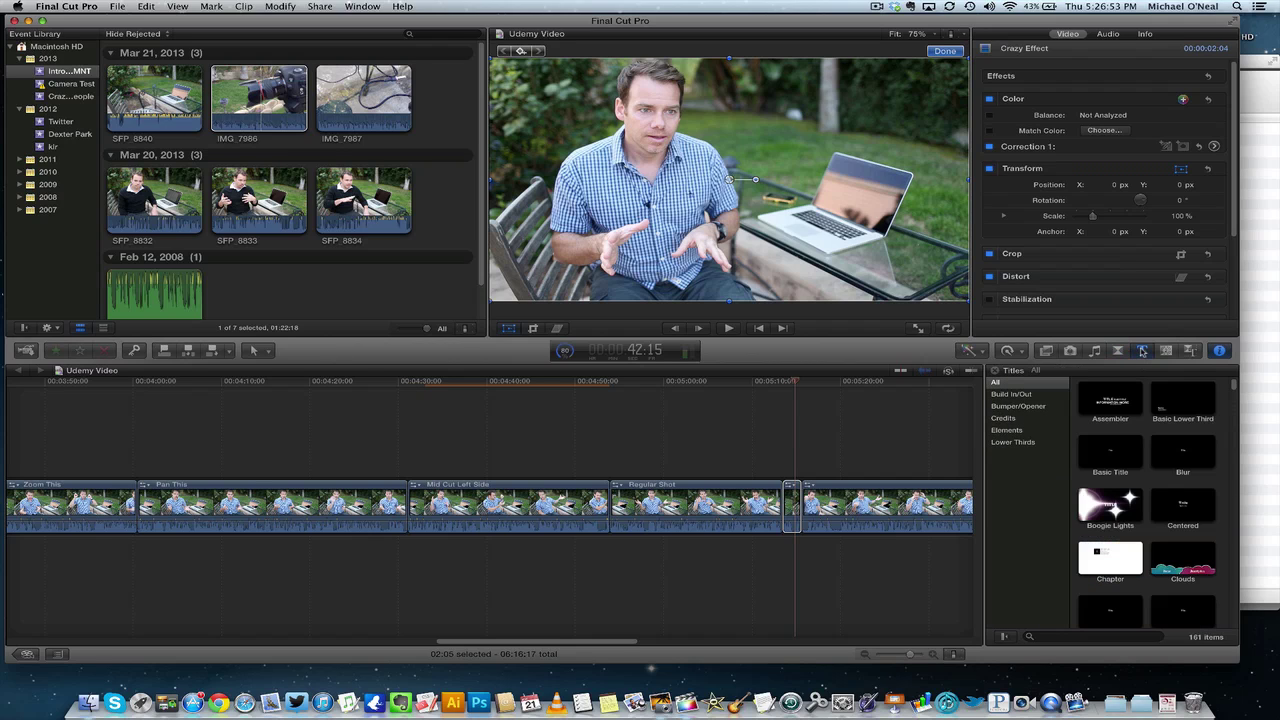
left_click(1166, 351)
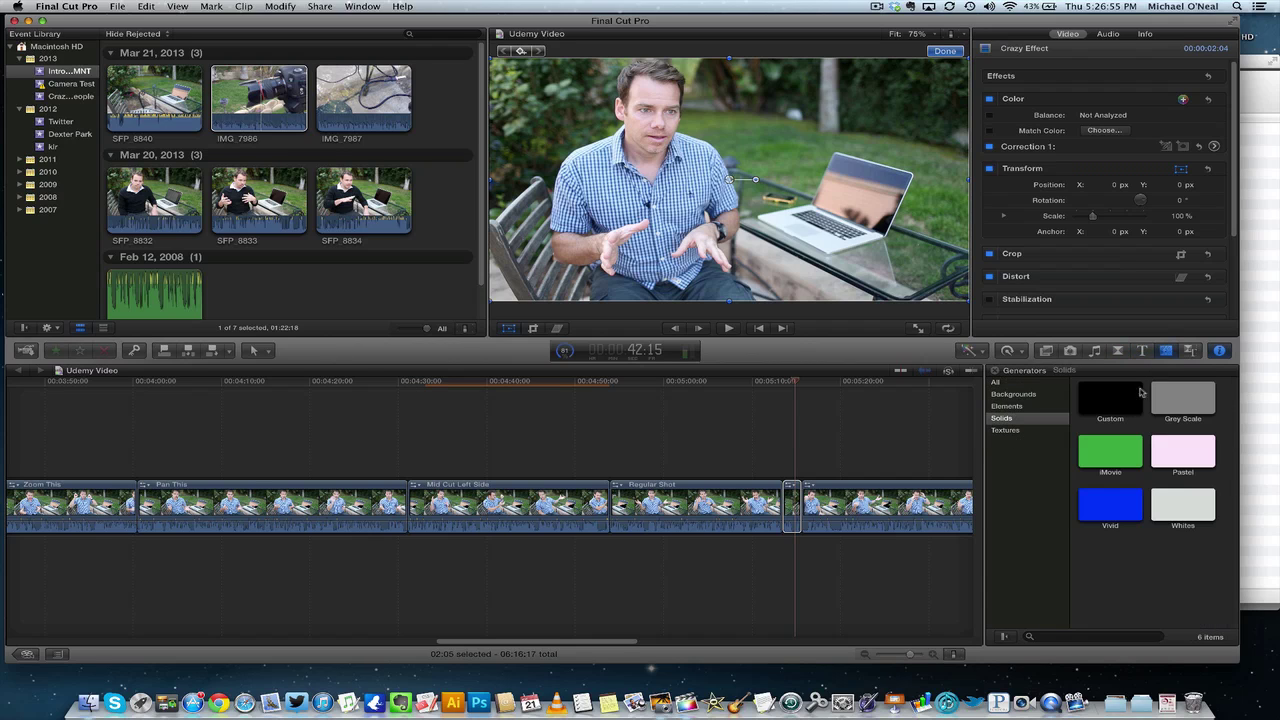
left_click(996, 383)
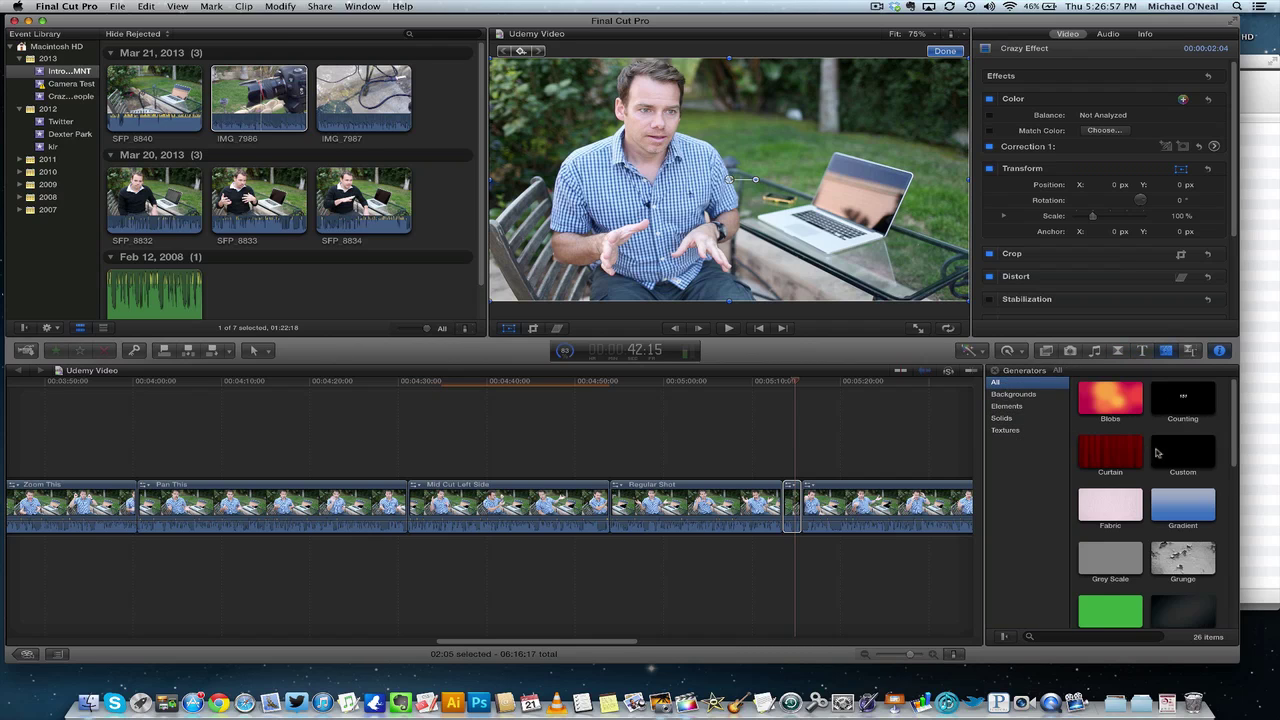
scroll(1157, 453, "down", 6)
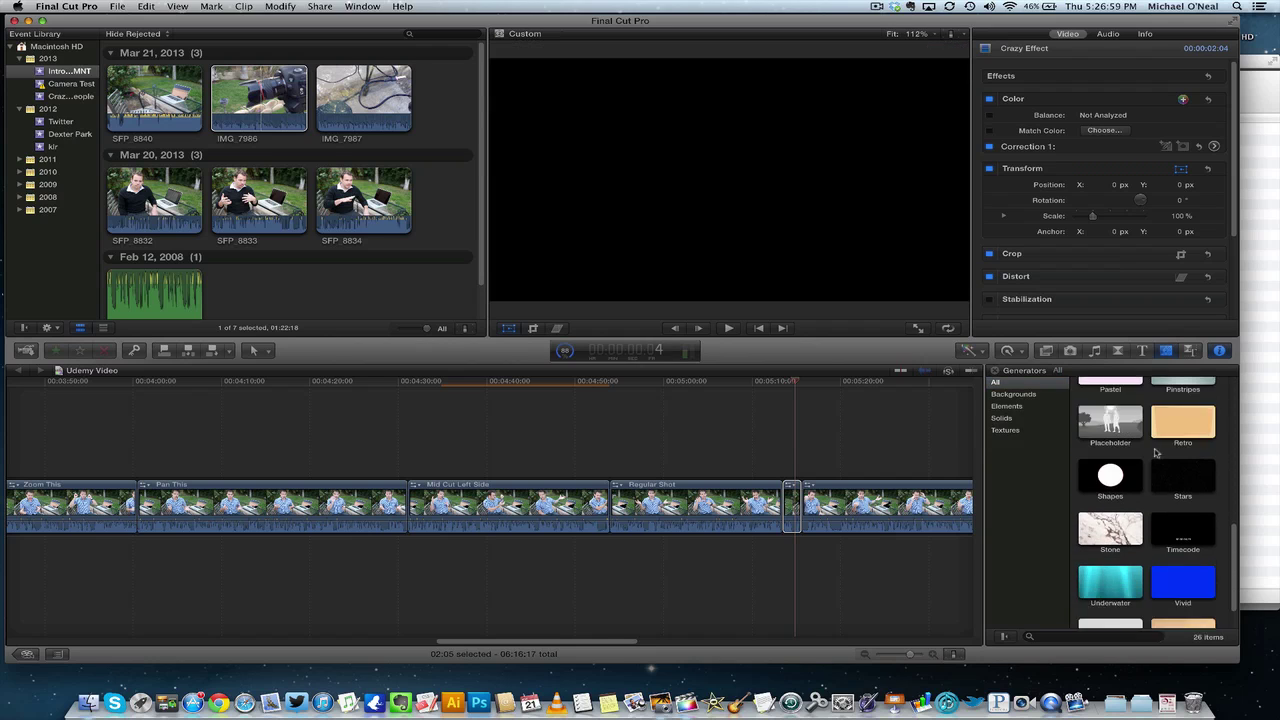
scroll(1219, 416, "up", 6)
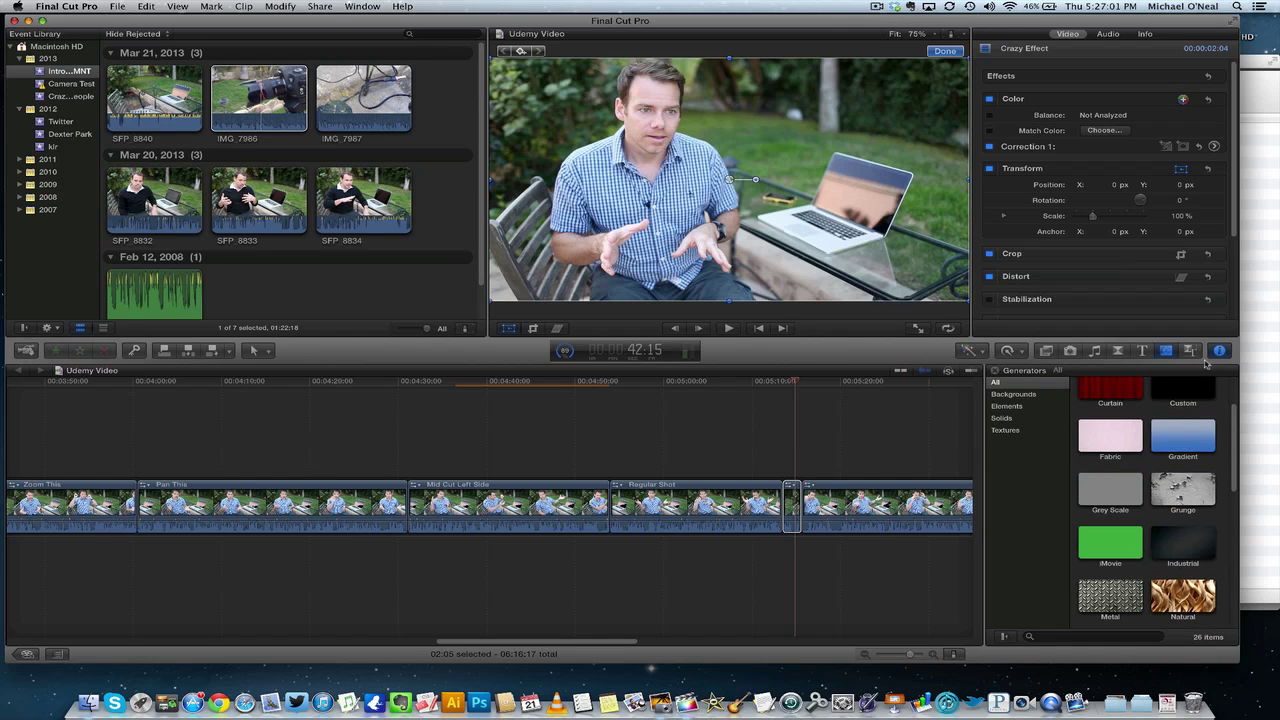
left_click(1046, 351)
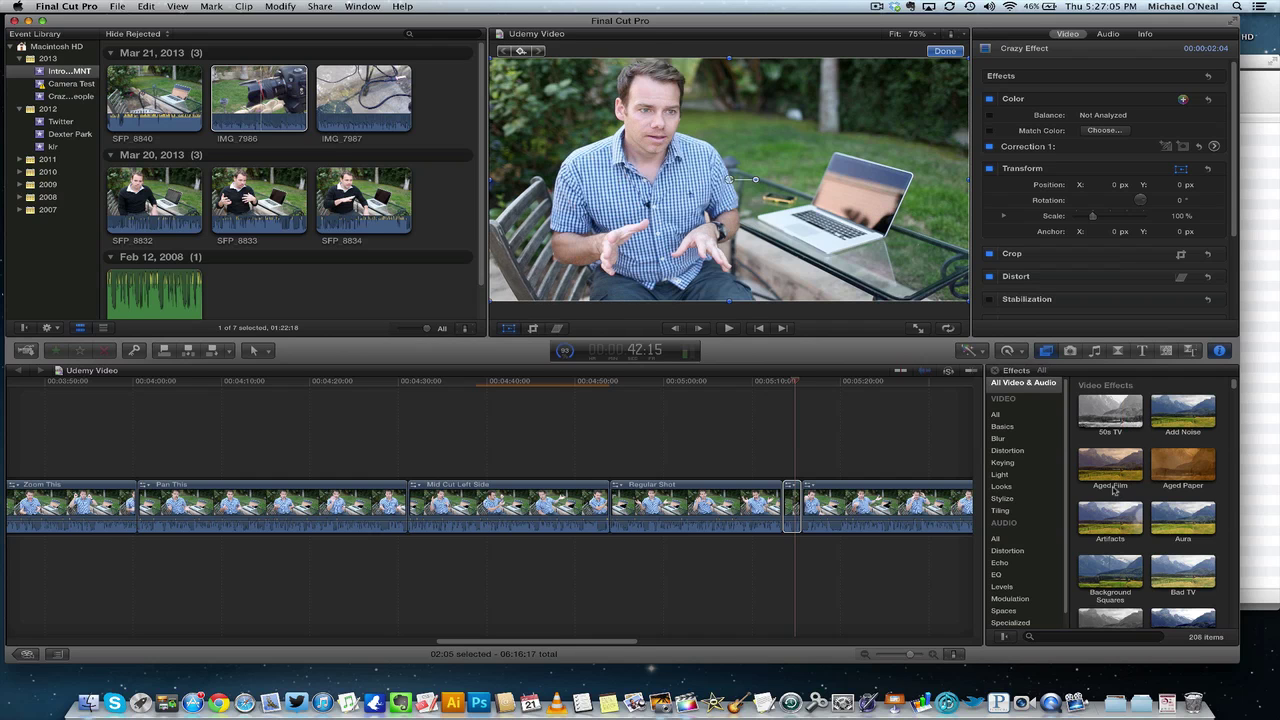
Apply Night Vision from the Effects browser to the short Crazy Effect clip, then deselect it.
scroll(1113, 488, "down", 1)
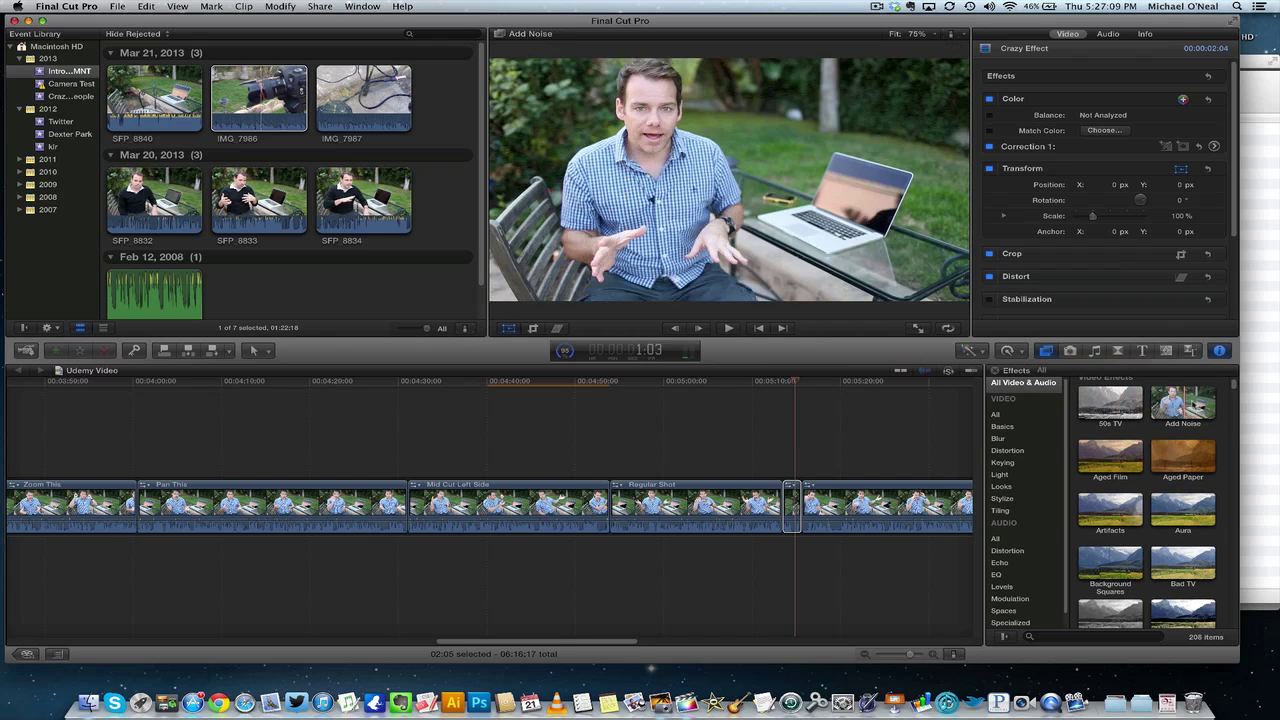
scroll(1172, 440, "down", 5)
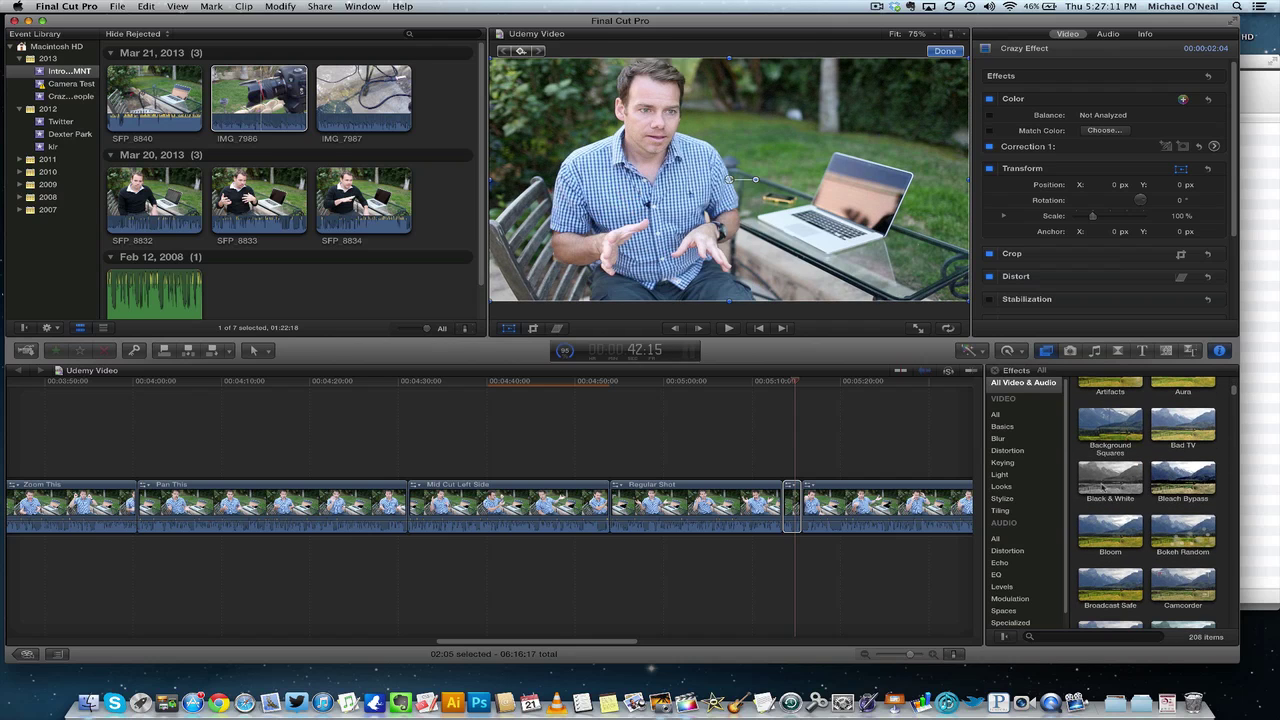
scroll(1178, 484, "down", 5)
scroll(1183, 488, "down", 10)
scroll(1183, 488, "down", 10)
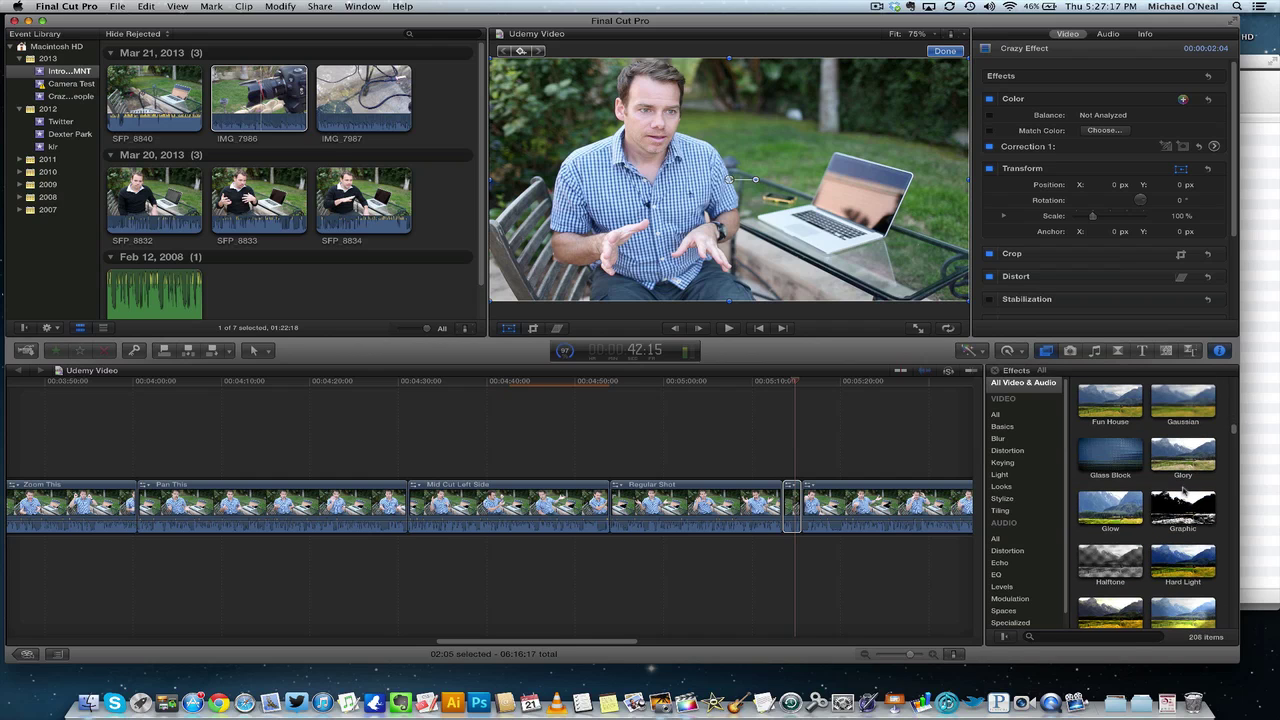
scroll(1183, 490, "down", 10)
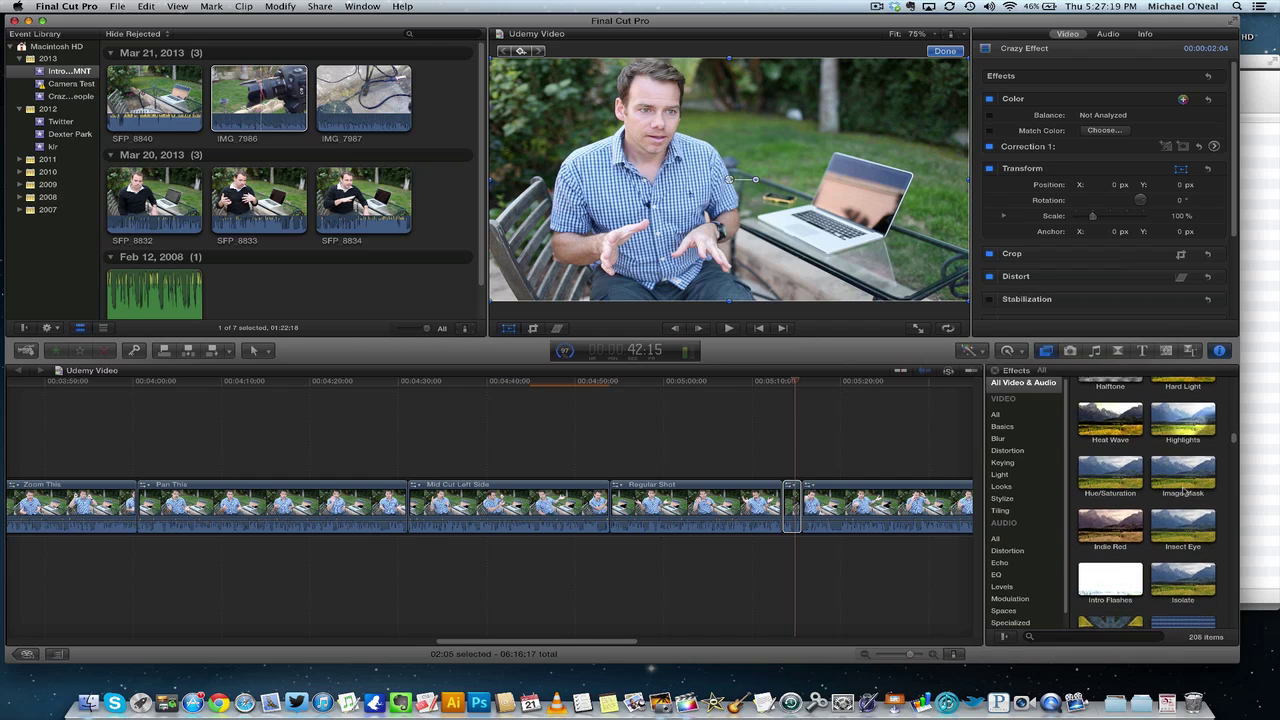
scroll(1185, 490, "down", 10)
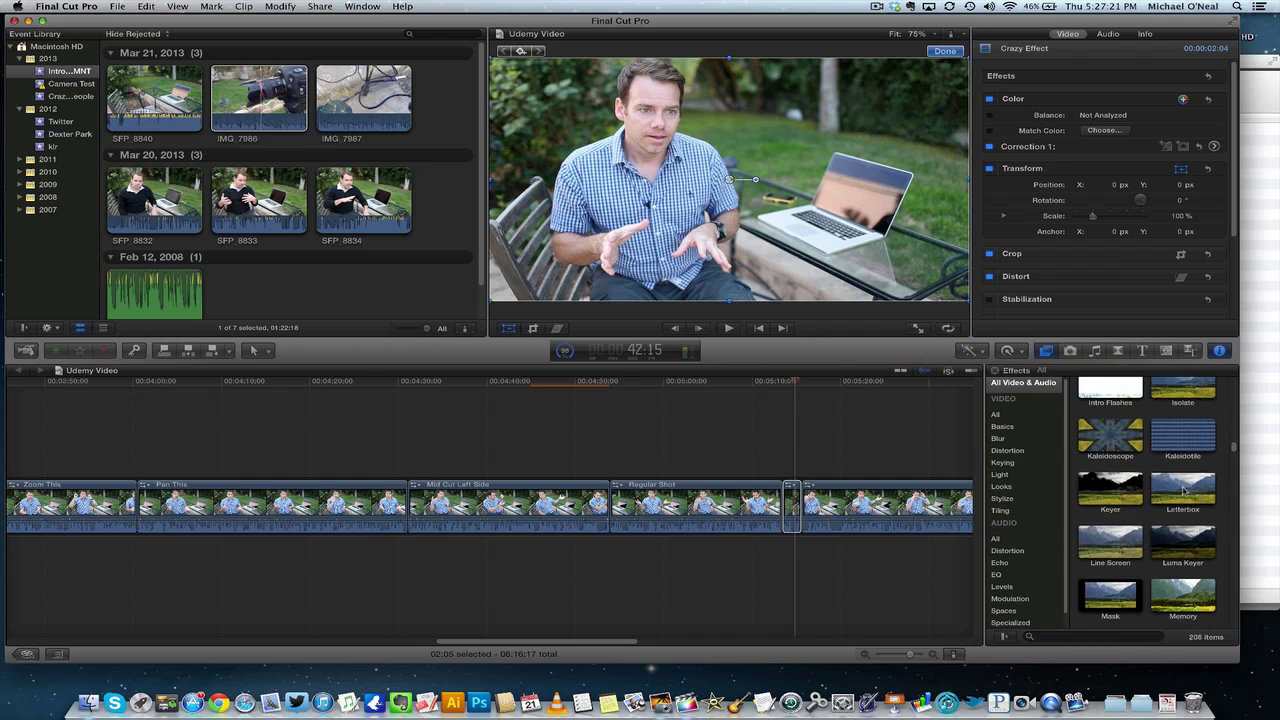
scroll(1183, 490, "up", 2)
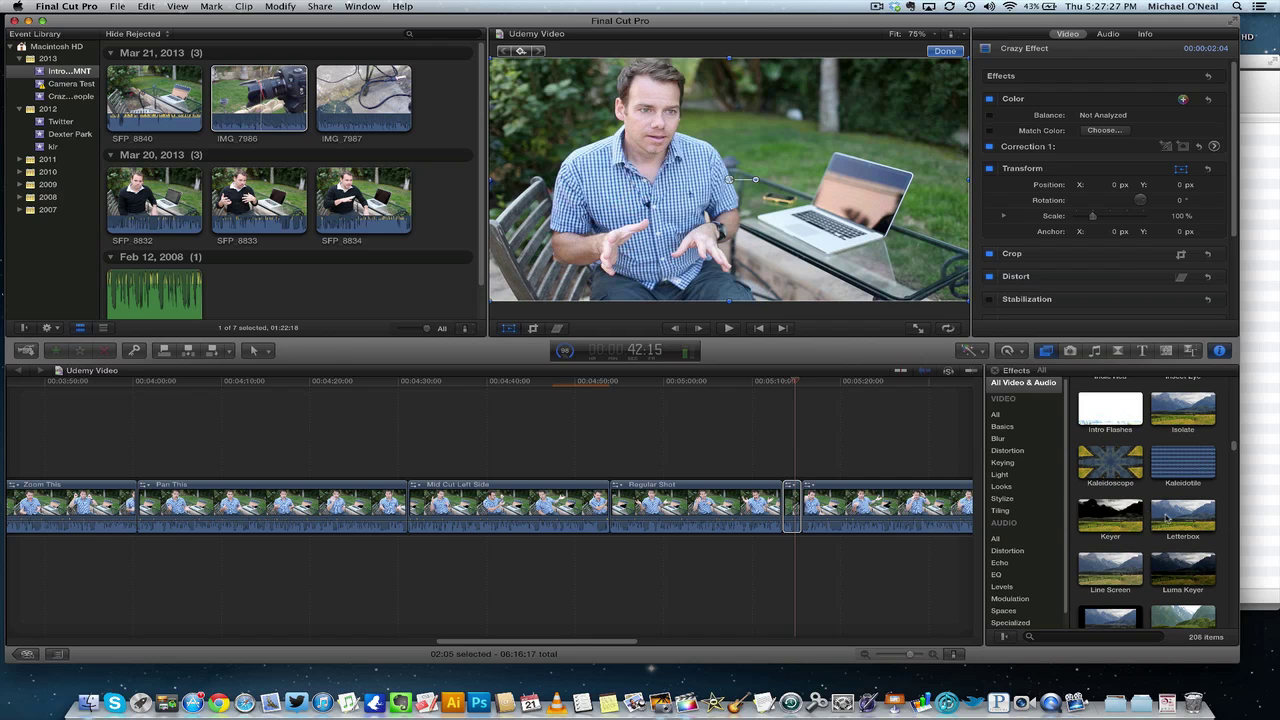
scroll(1166, 518, "down", 10)
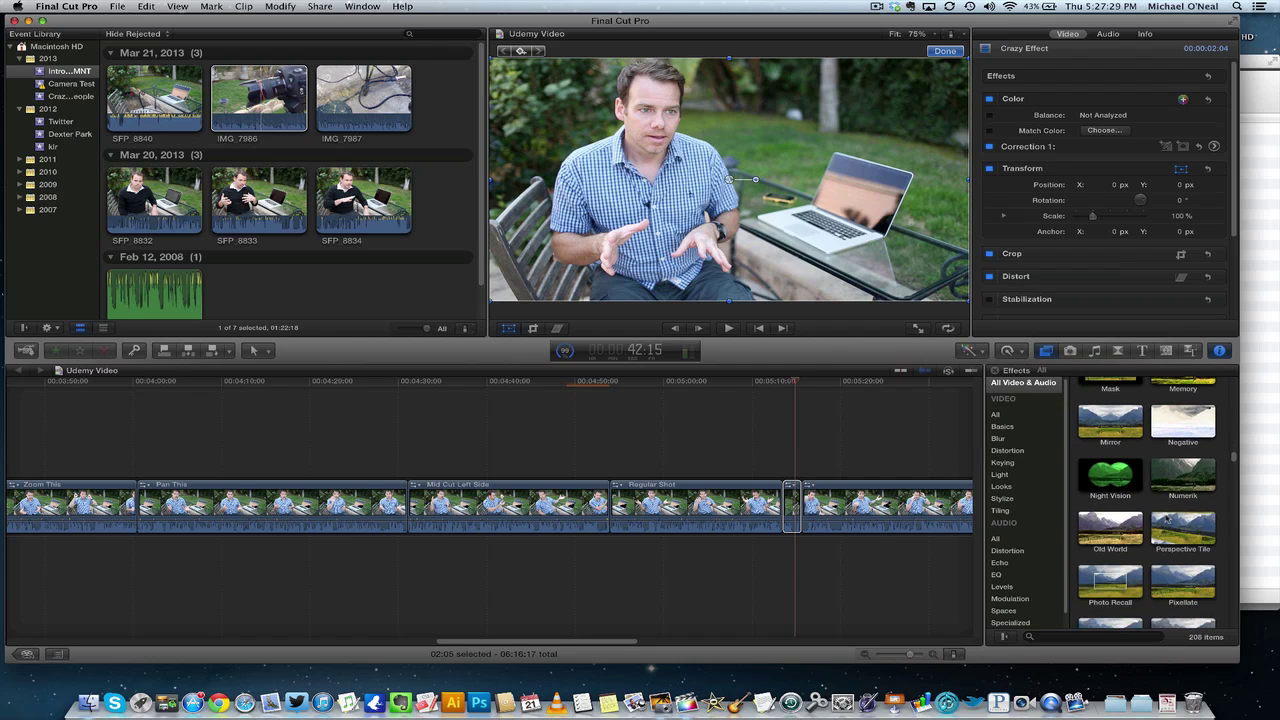
left_click_drag(1112, 472, 791, 505)
left_click(786, 452)
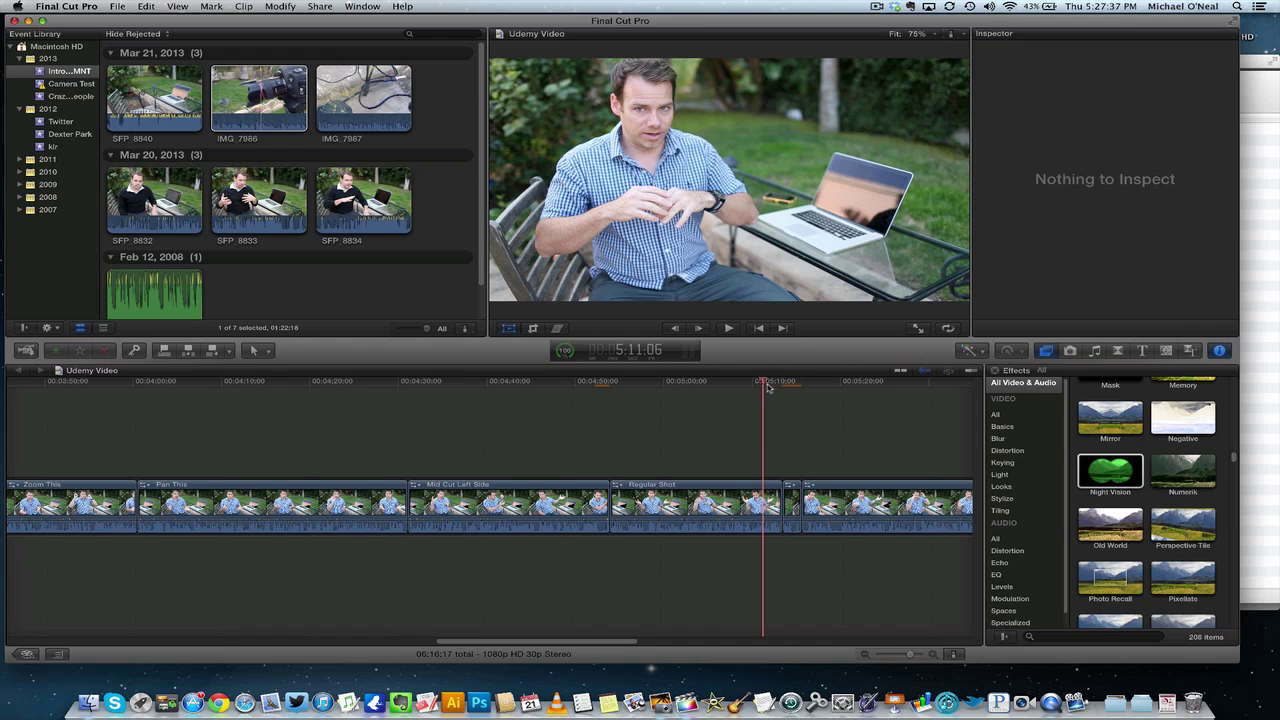
key("space")
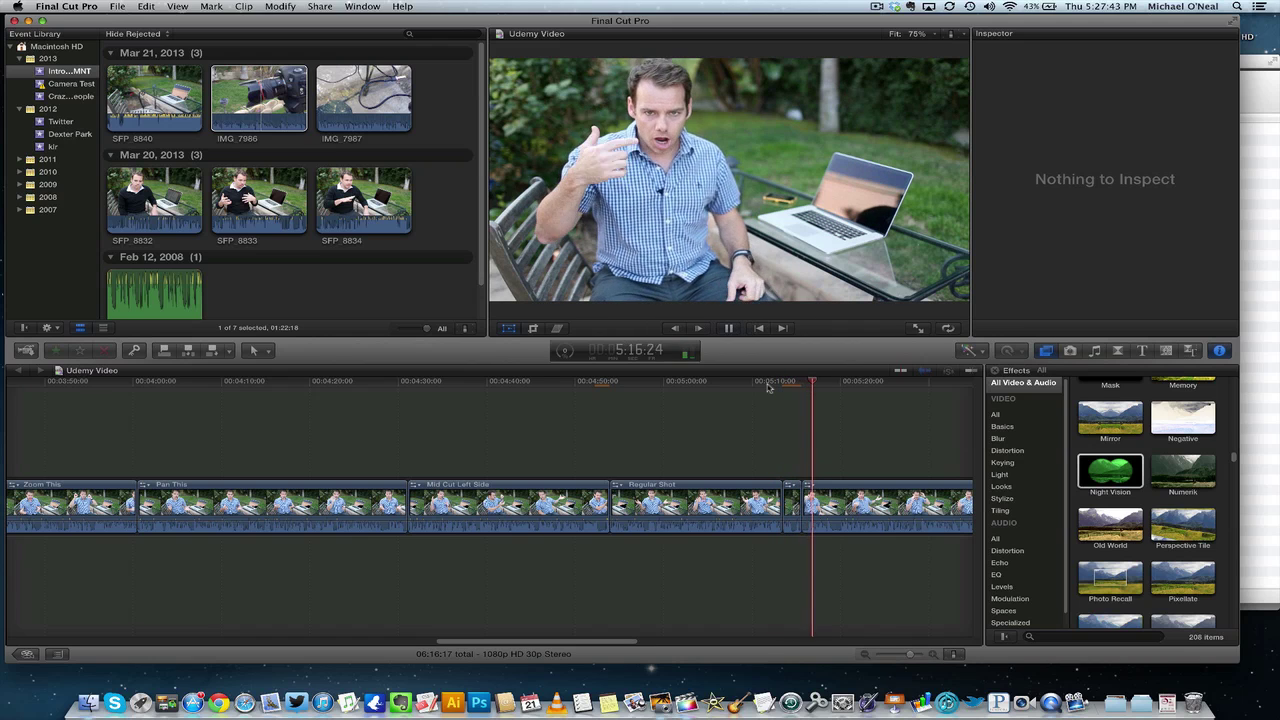
key("space")
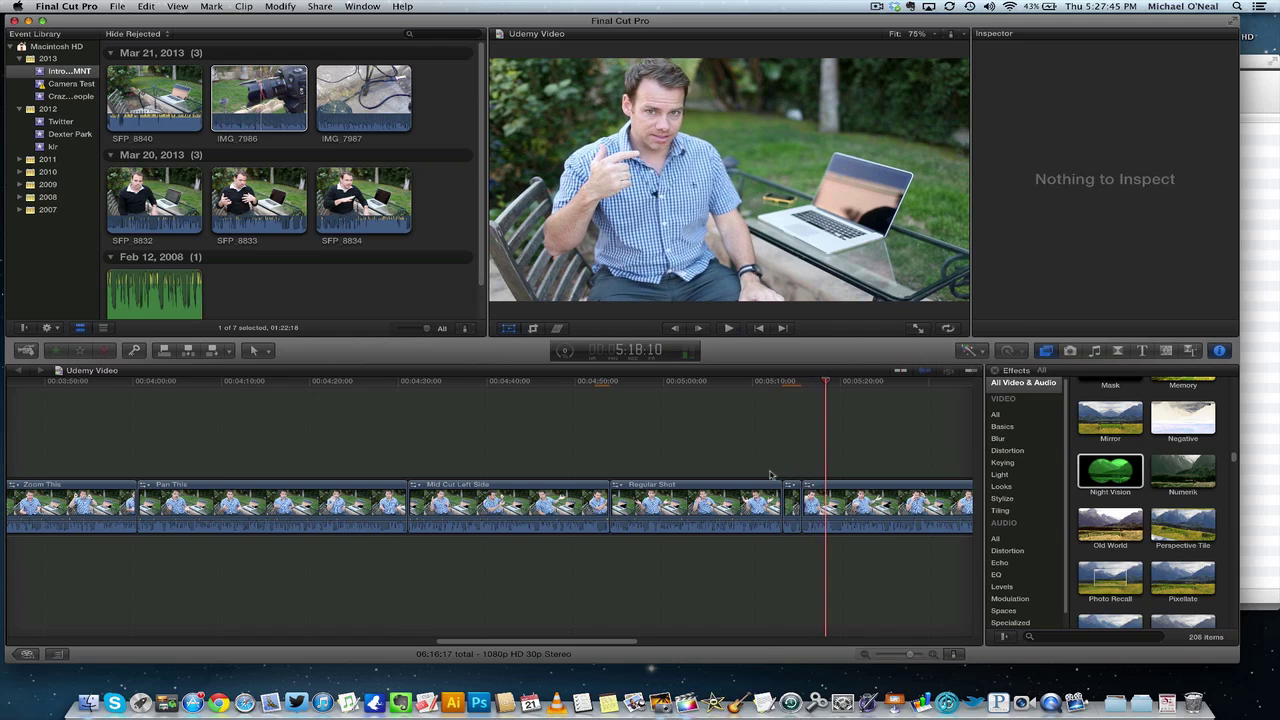
scroll(728, 432, "right", 10)
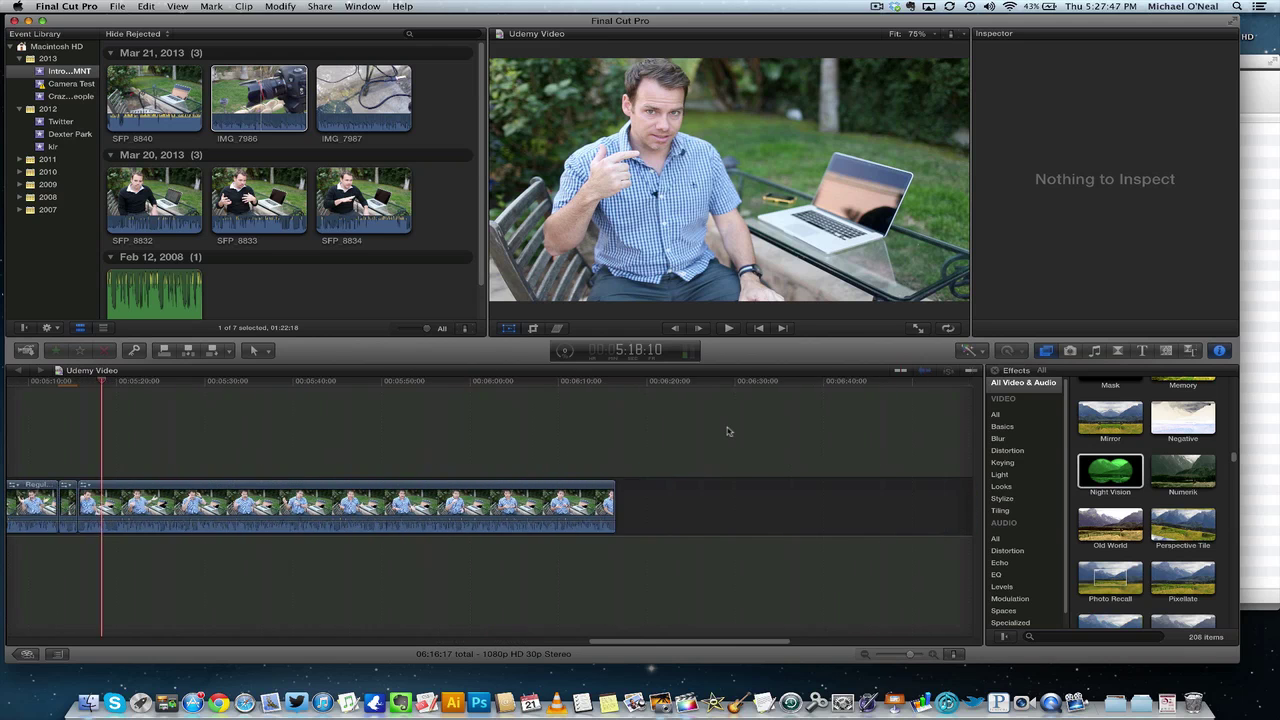
left_click(586, 386)
key("space")
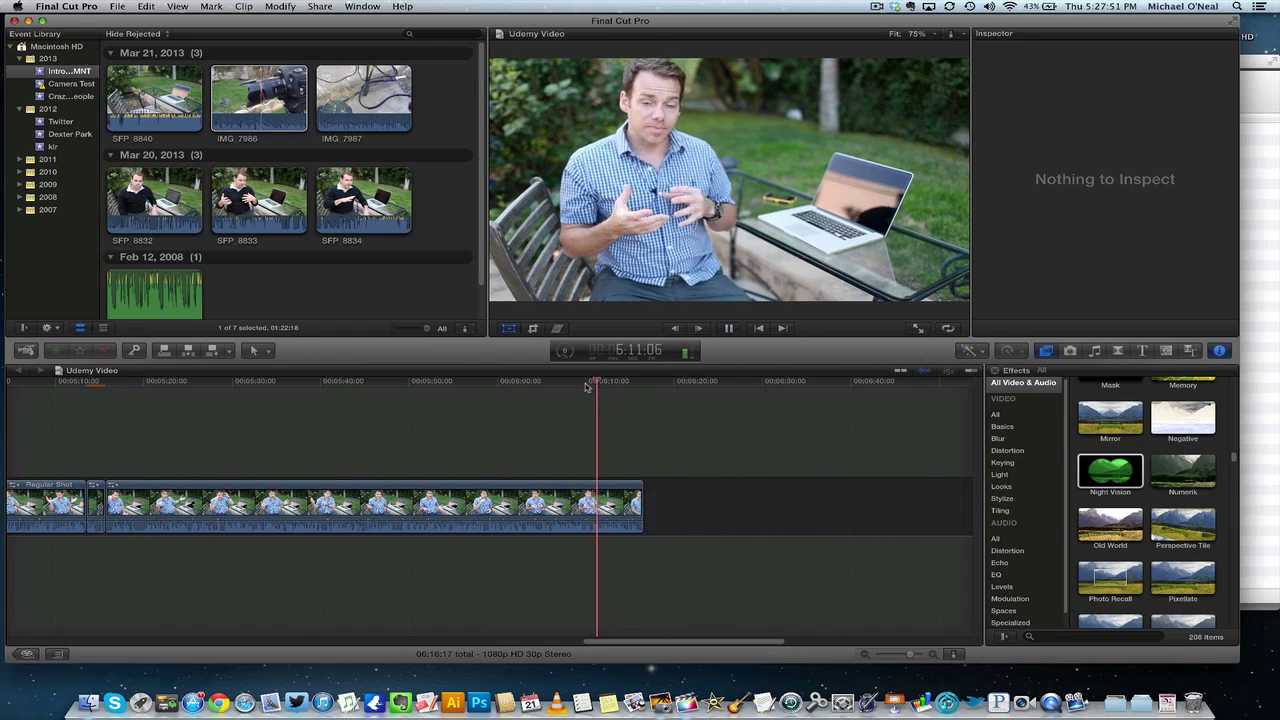
Stop playback and add cross dissolves to both ends of the final wide interview clip.
key("space")
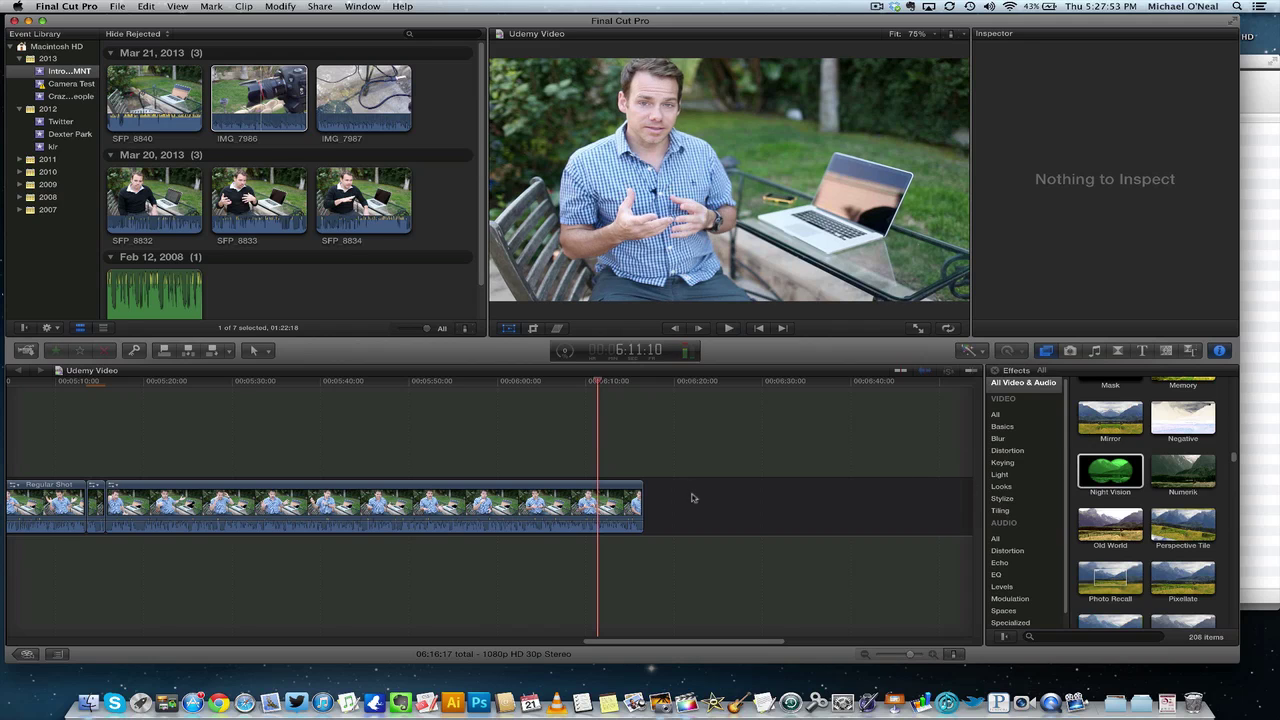
right_click(629, 498)
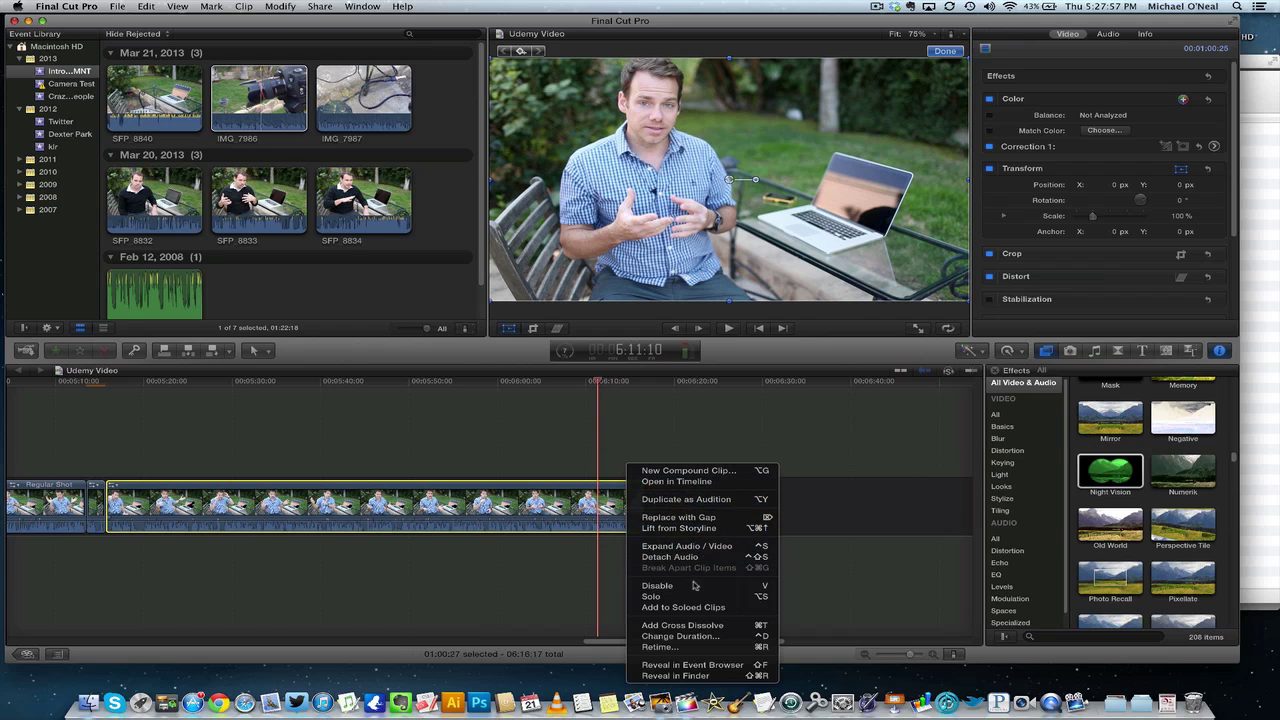
left_click(697, 626)
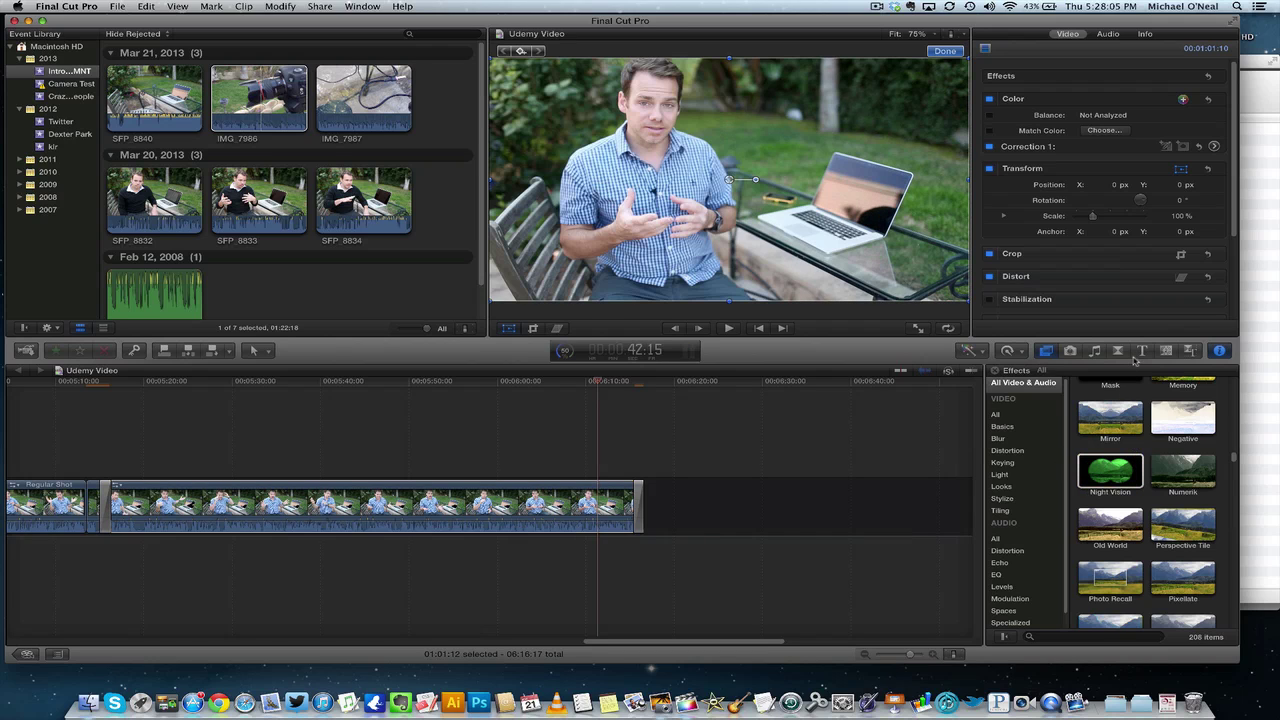
Place a Basic Title from the Titles browser after the last timeline clip.
left_click(1190, 350)
left_click(1142, 350)
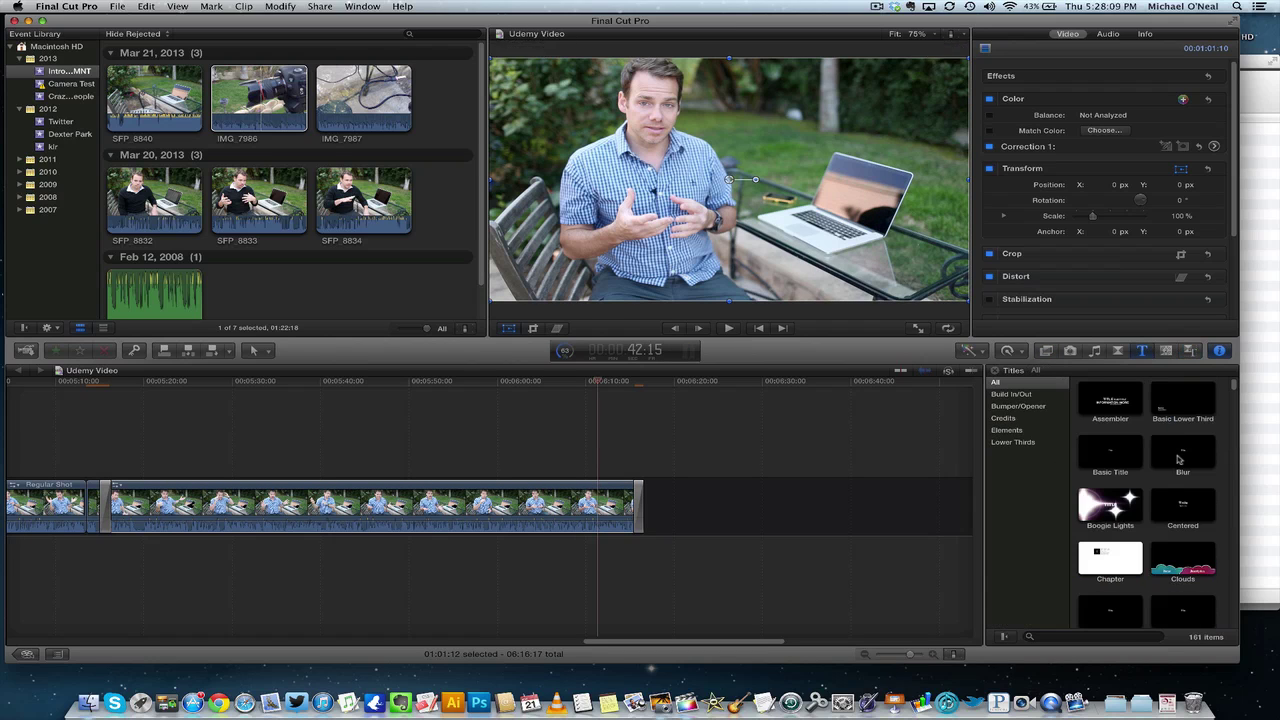
left_click_drag(1110, 452, 627, 505)
left_click(687, 512)
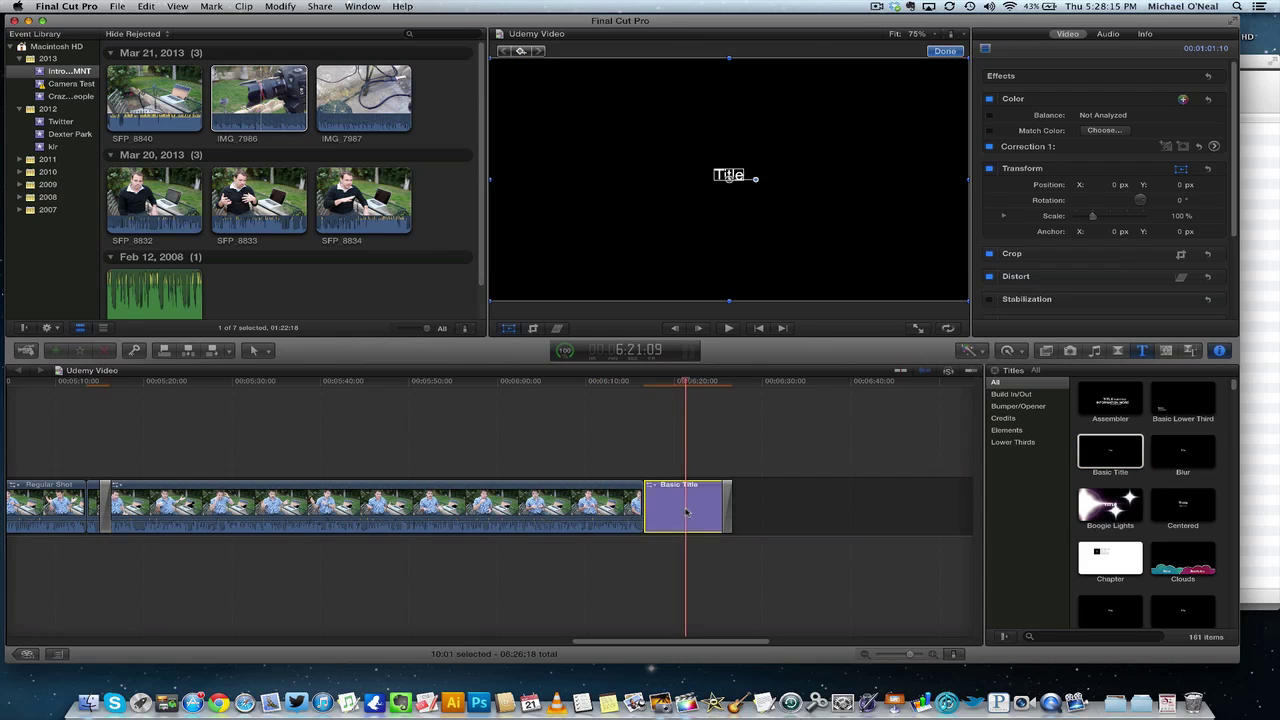
double_click(727, 177)
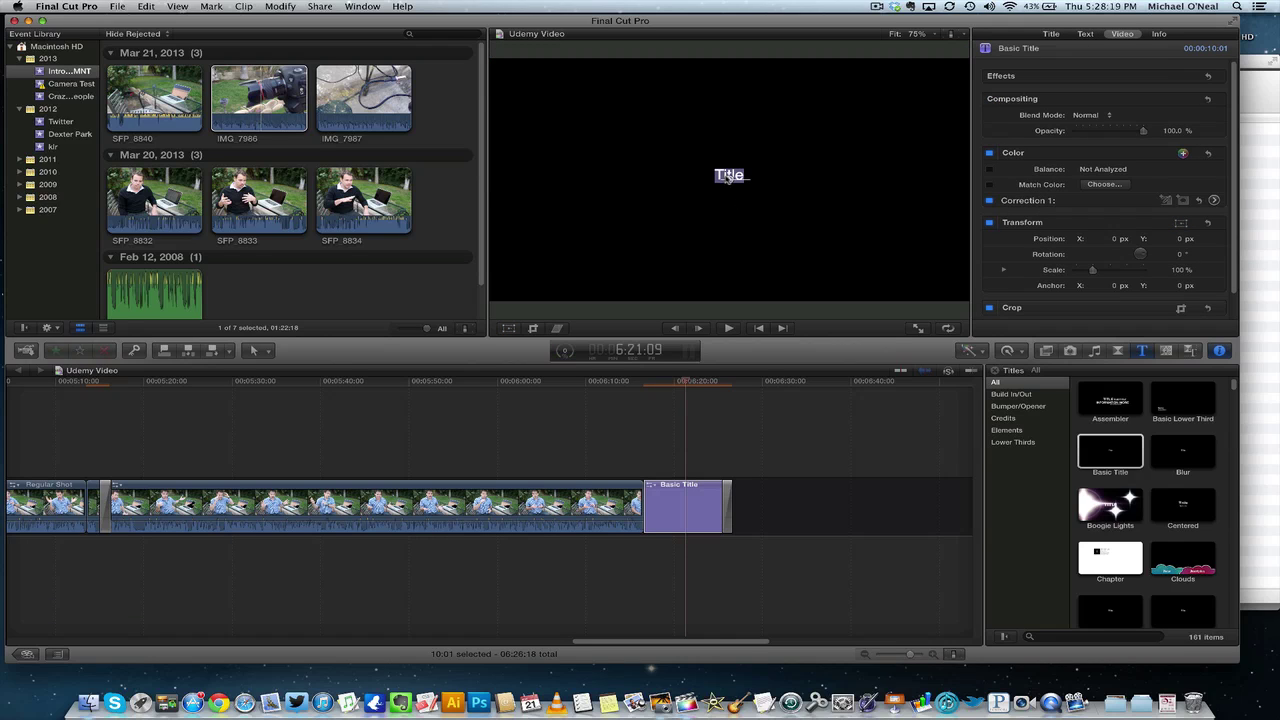
type("http://www.itsaboutsocial.com")
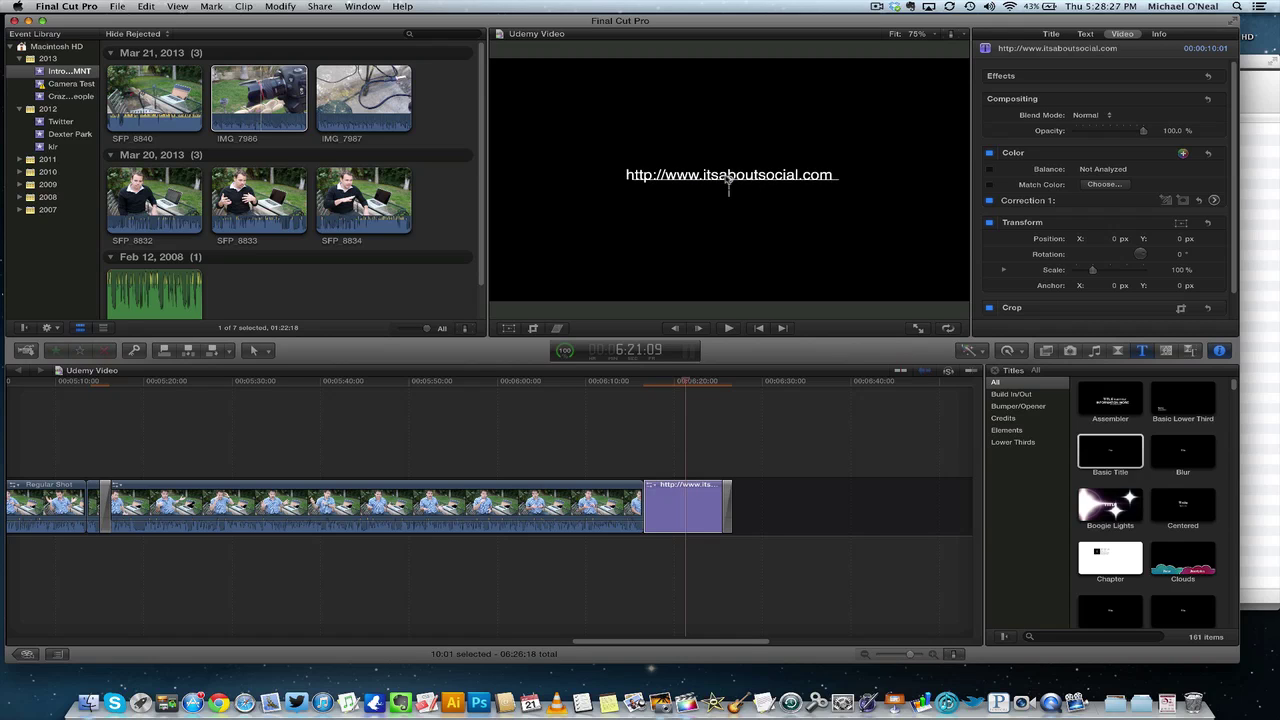
left_click(808, 466)
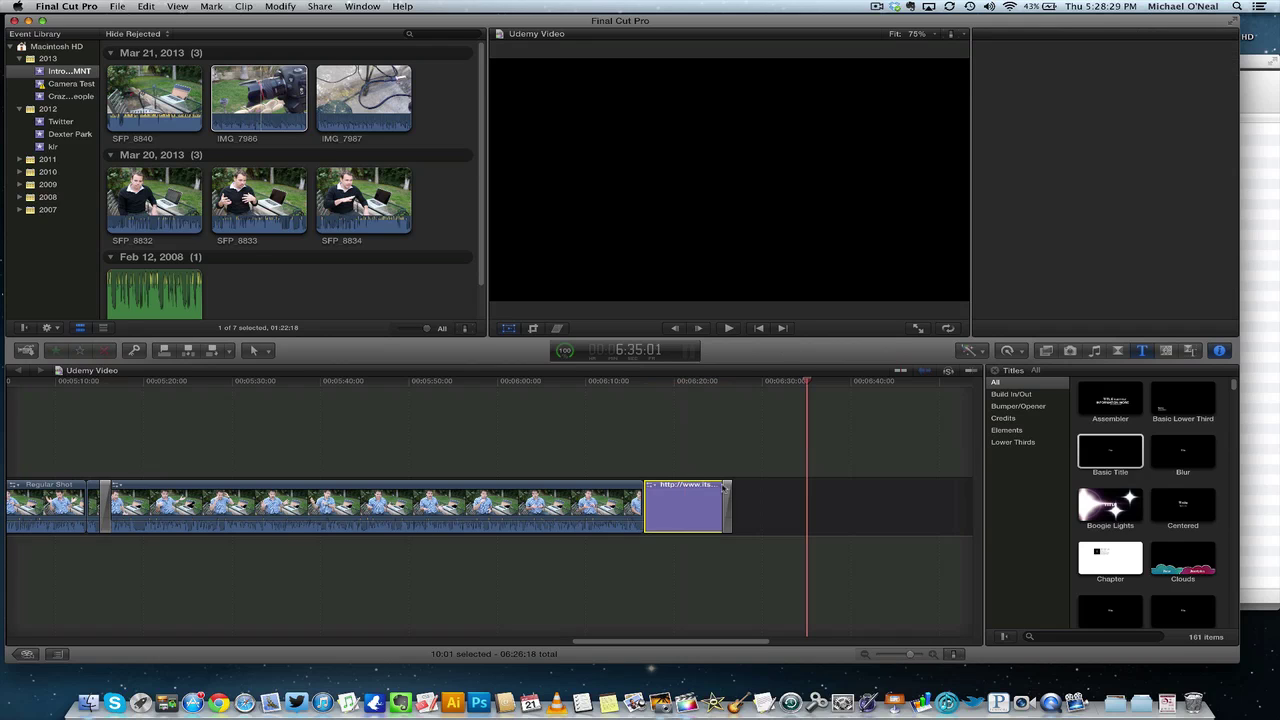
Review the URL title card in the Viewer and Inspector, then deselect it.
left_click(721, 511)
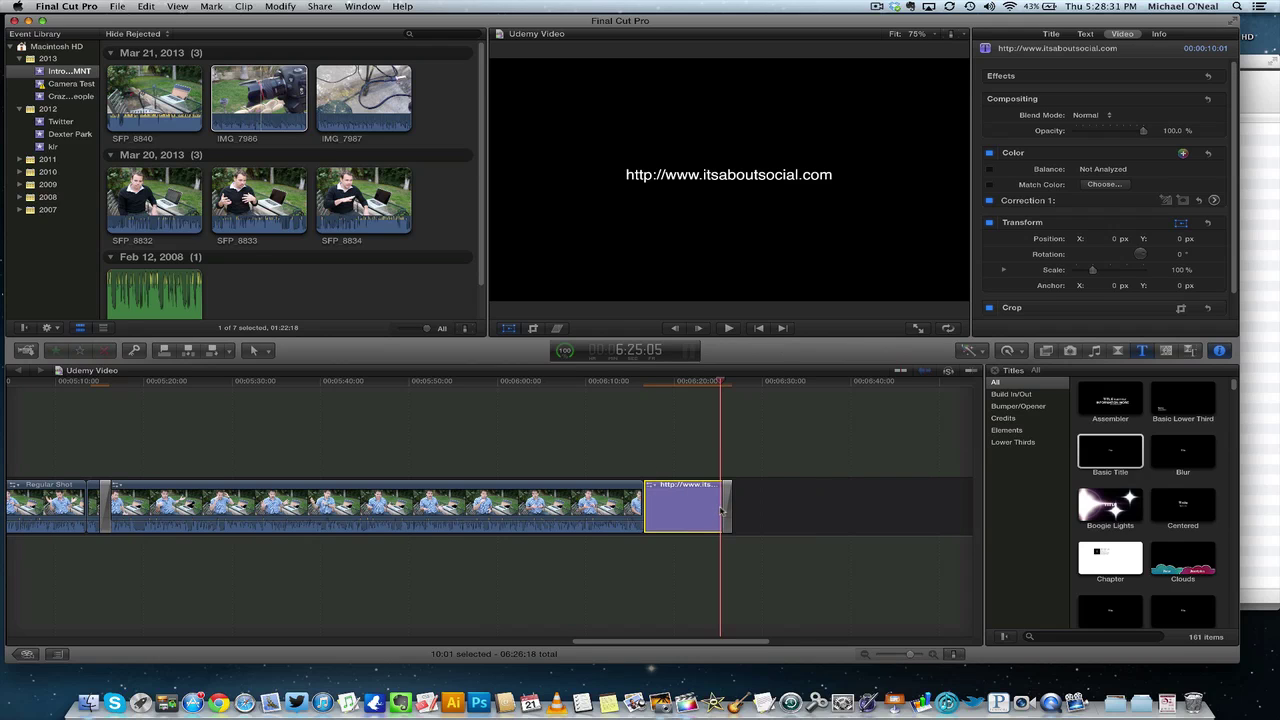
left_click(699, 555)
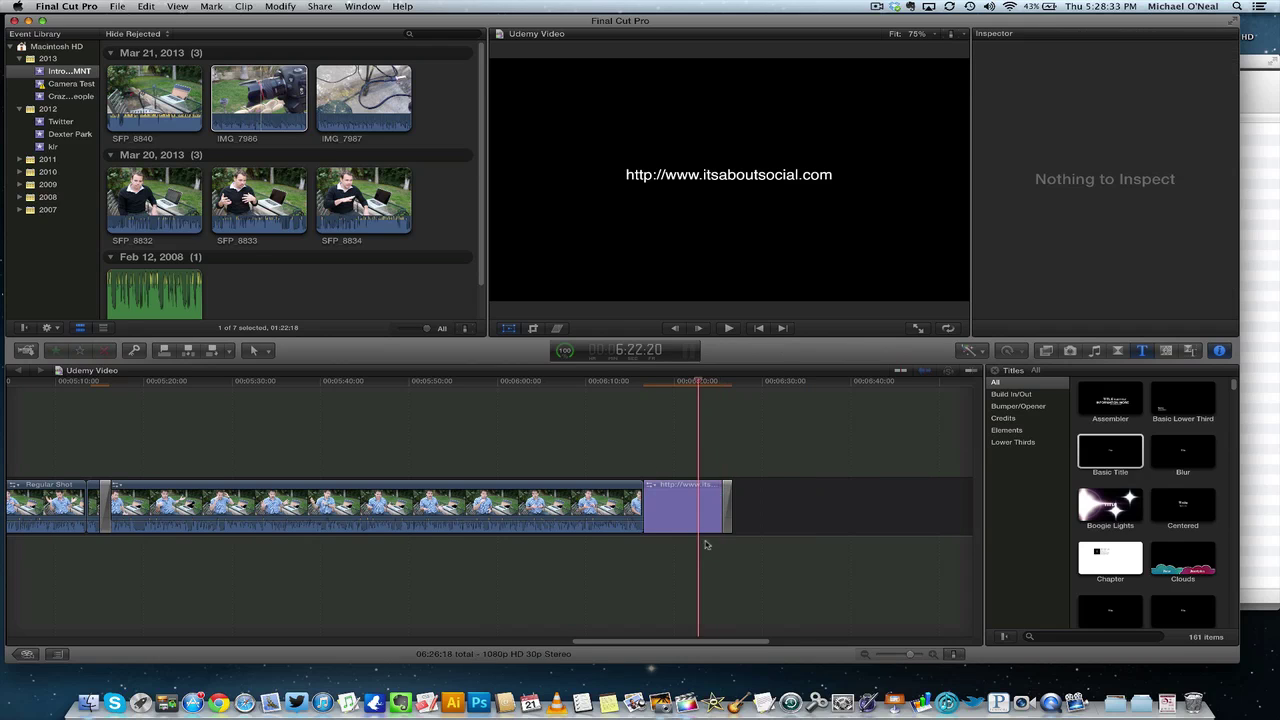
left_click(720, 521)
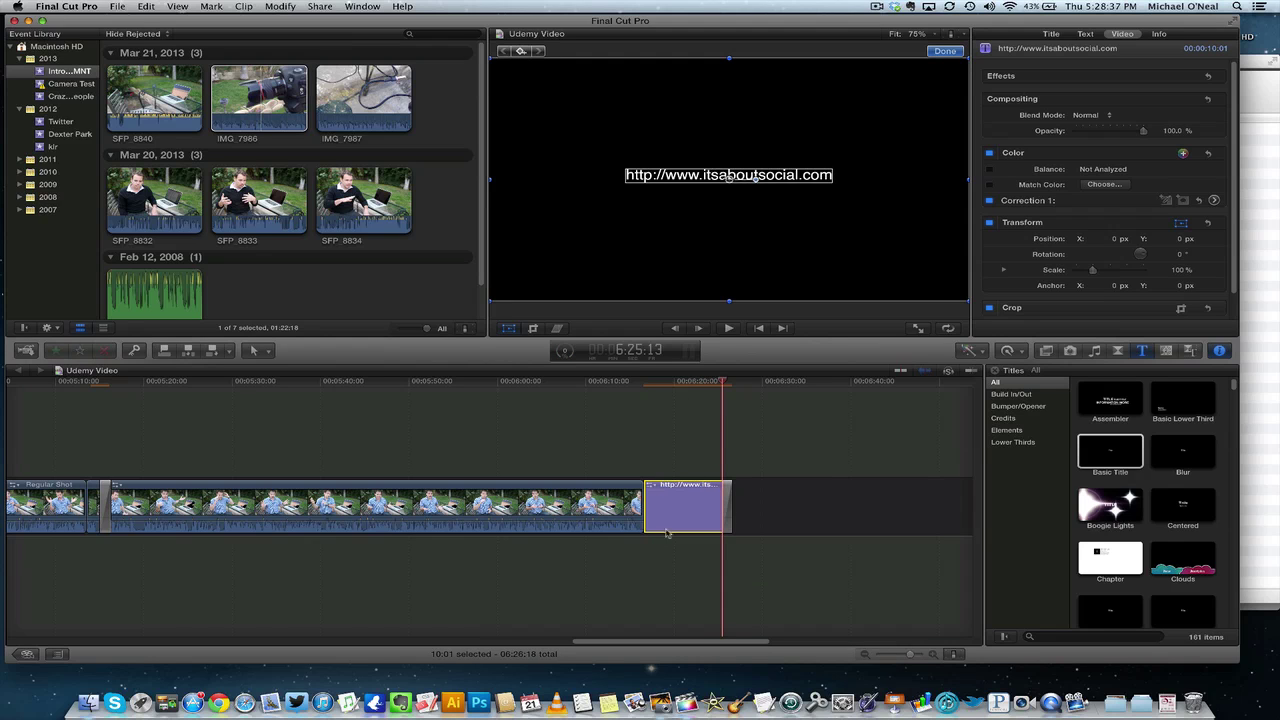
left_click(1077, 485)
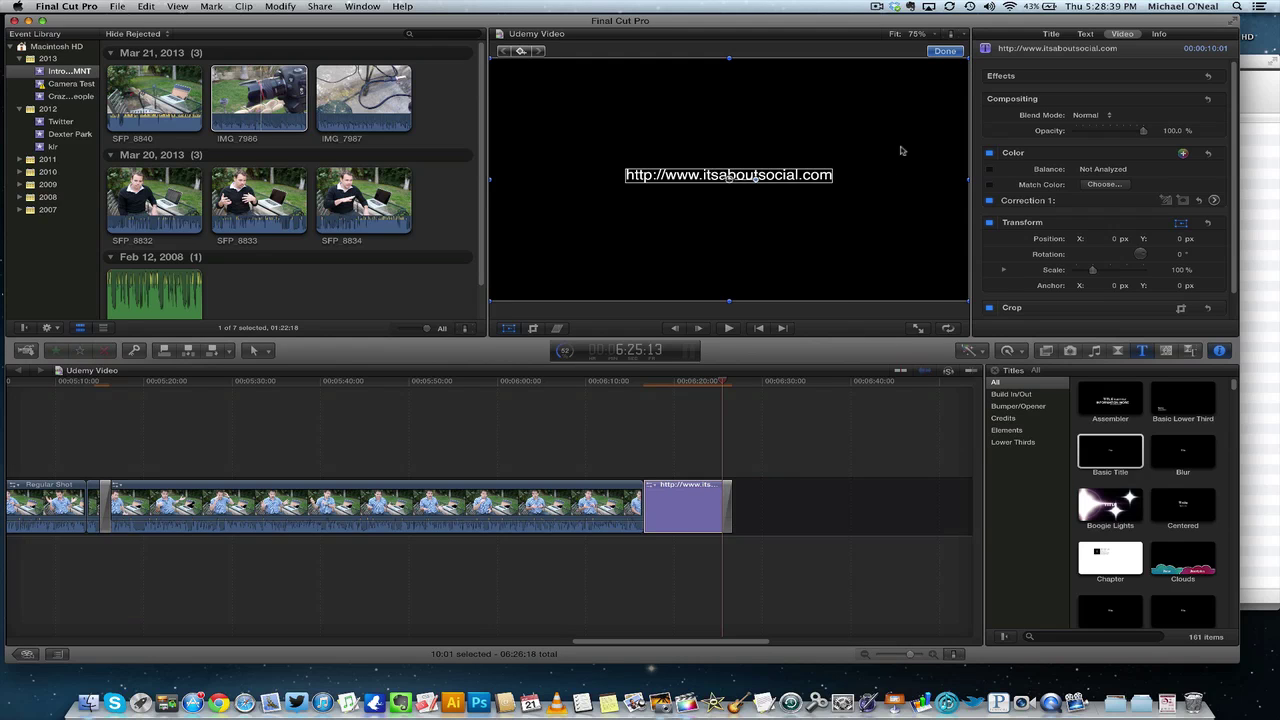
left_click(878, 6)
left_click(890, 46)
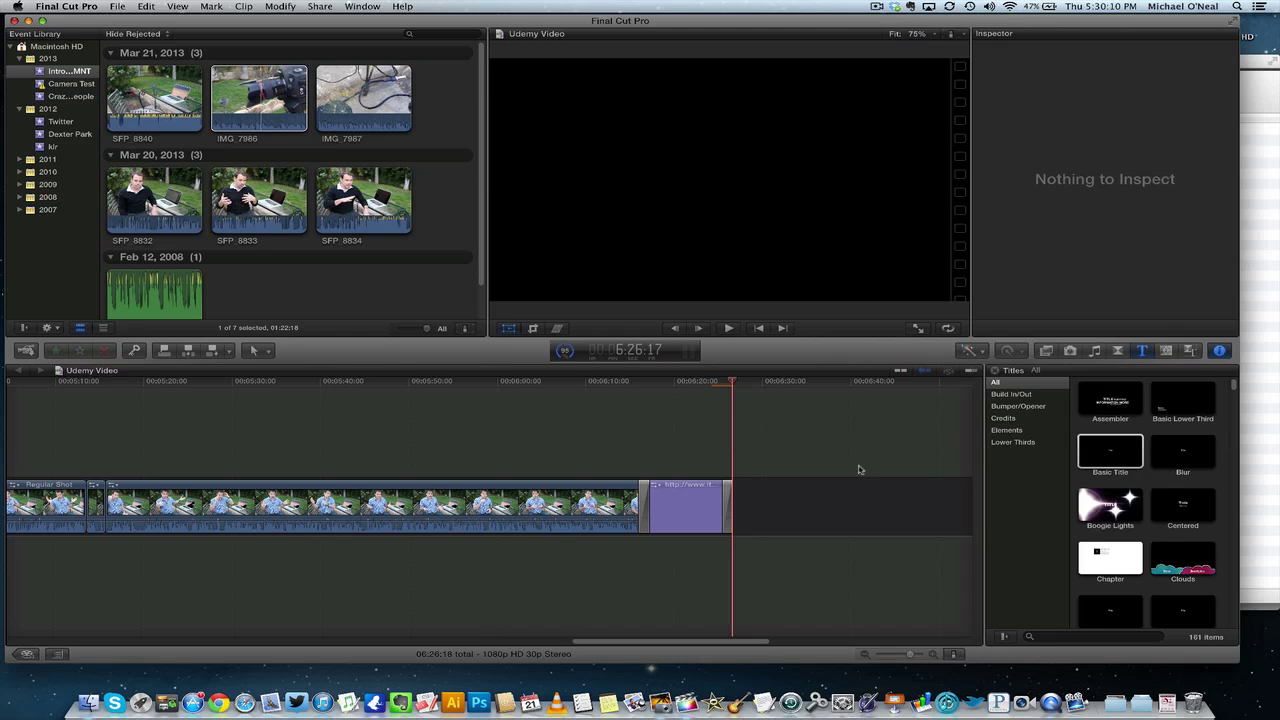
Zoom the timeline to fit the whole project.
left_click(1082, 460)
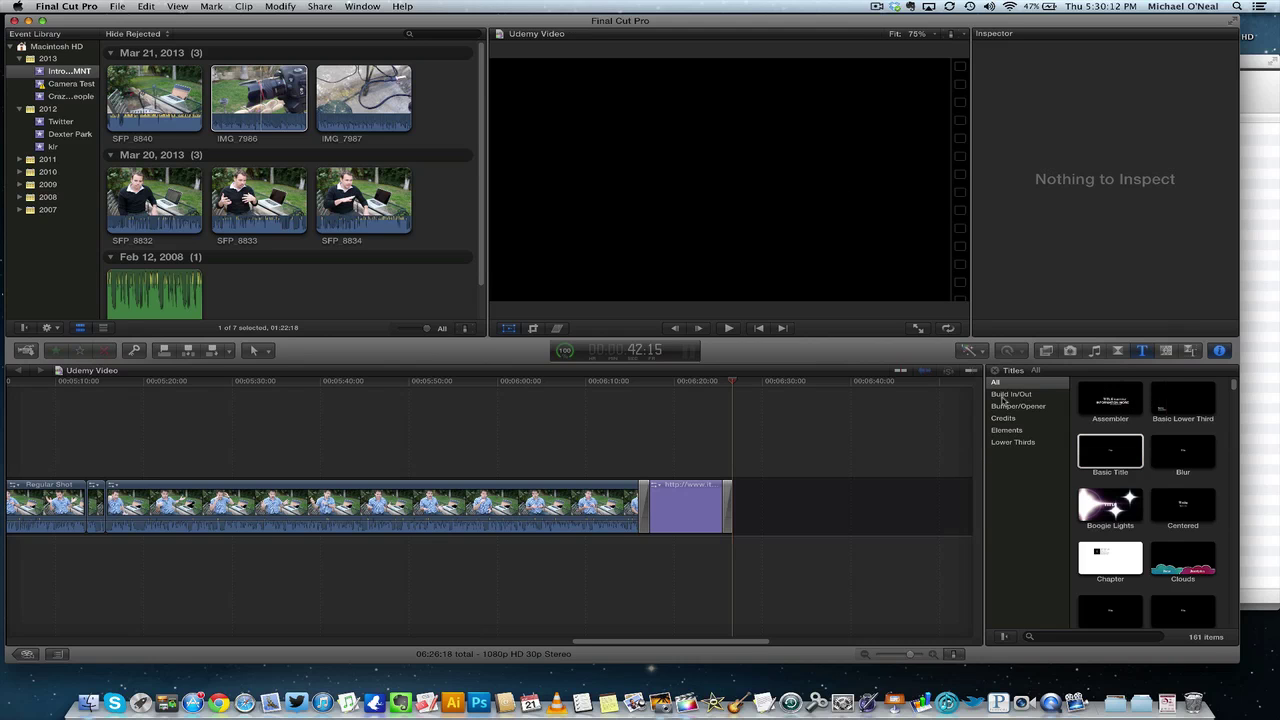
left_click_drag(676, 641, 200, 614)
left_click_drag(52, 642, 15, 647)
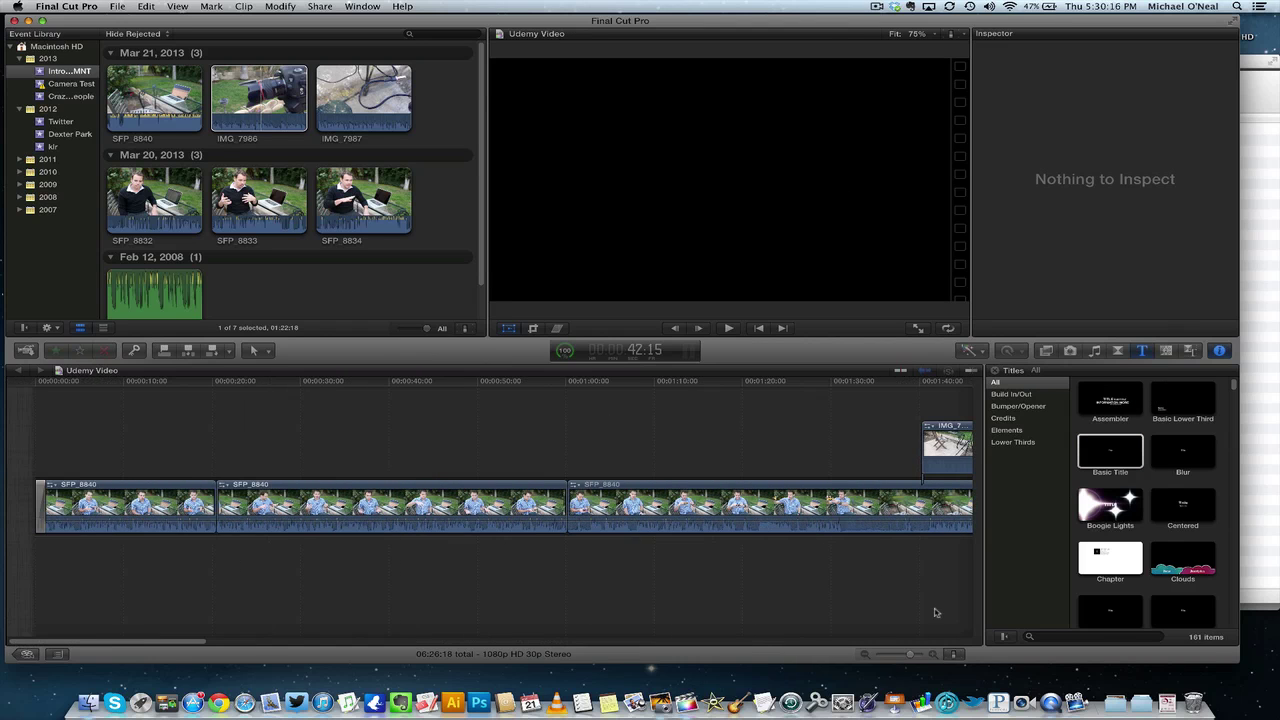
left_click(888, 657)
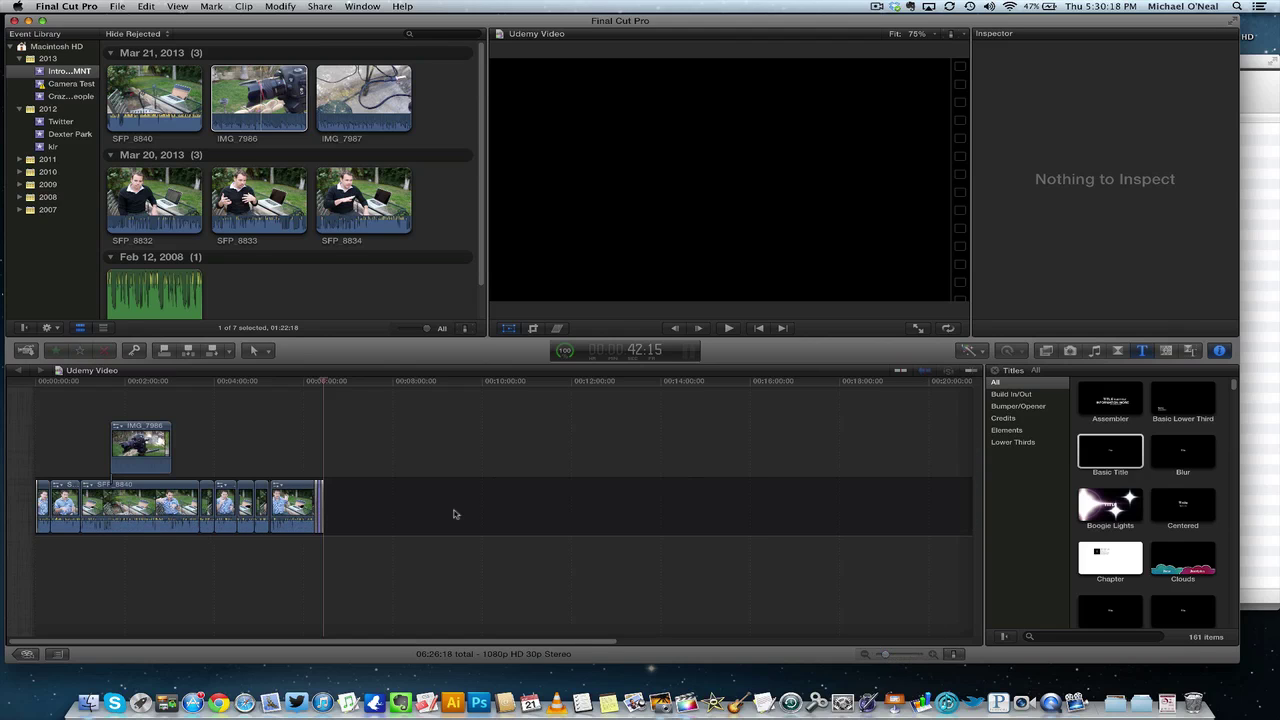
Audition Looping Music Bed 04 in the Music and Sound browser.
left_click(1094, 350)
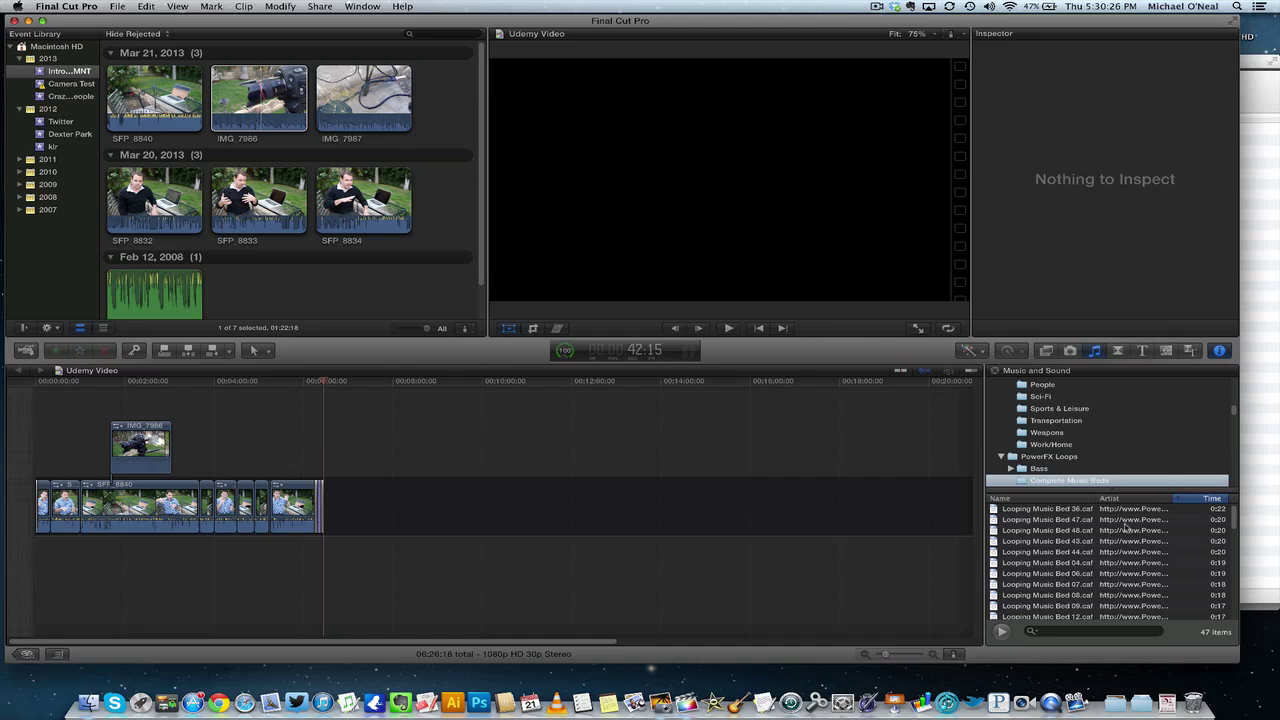
scroll(1143, 541, "up", 1)
left_click(1041, 563)
left_click(1003, 630)
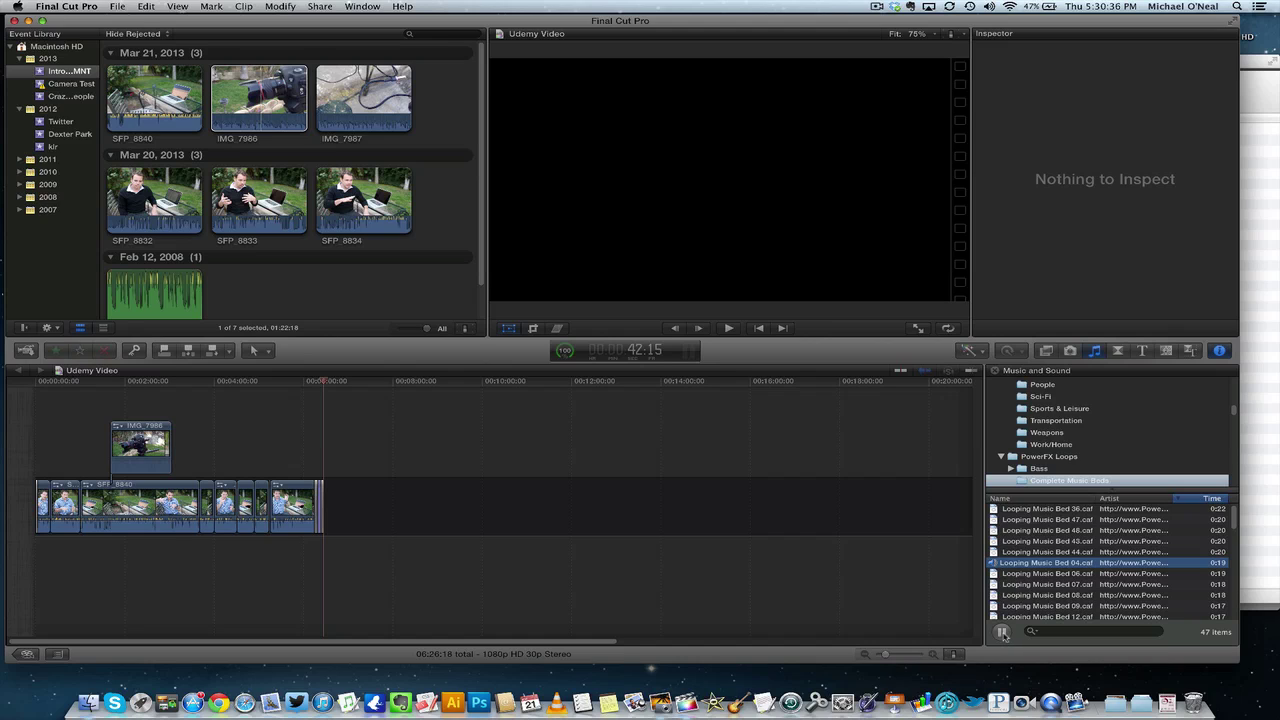
left_click(1003, 632)
Raise the volume and audition Looping Music Bed 45 instead.
key("F12")
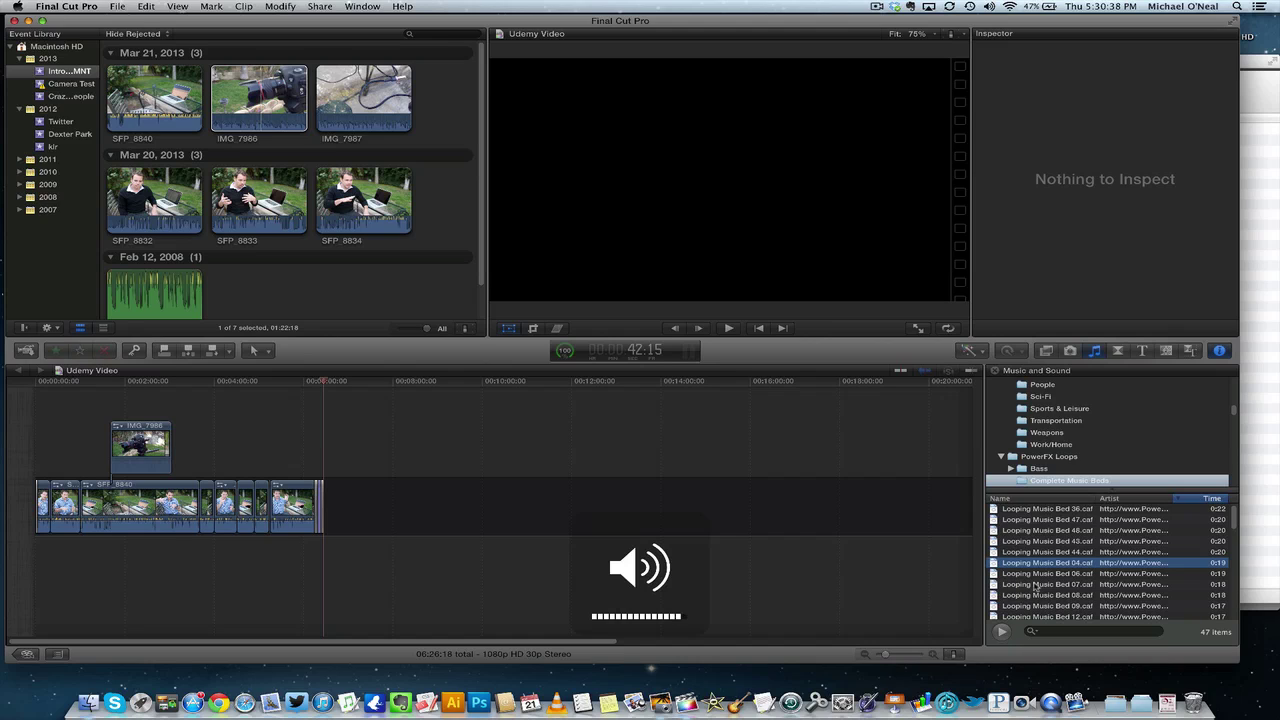
scroll(1037, 590, "down", 5)
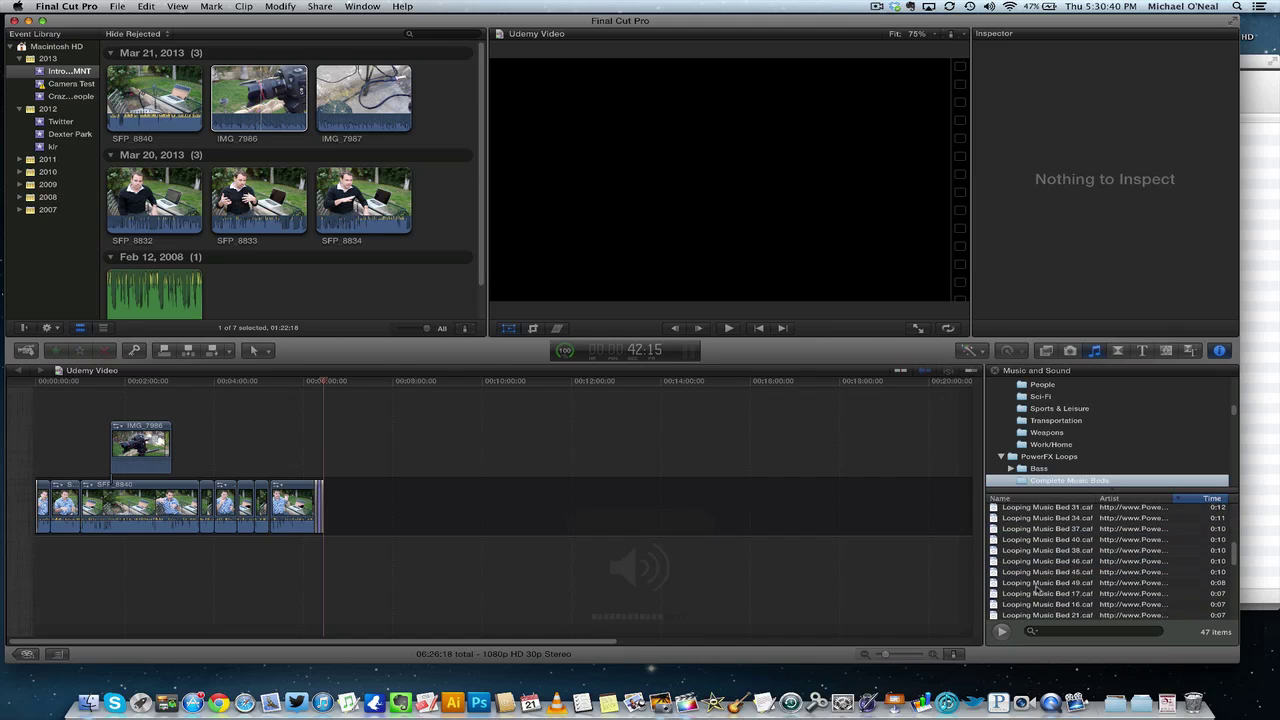
double_click(1017, 573)
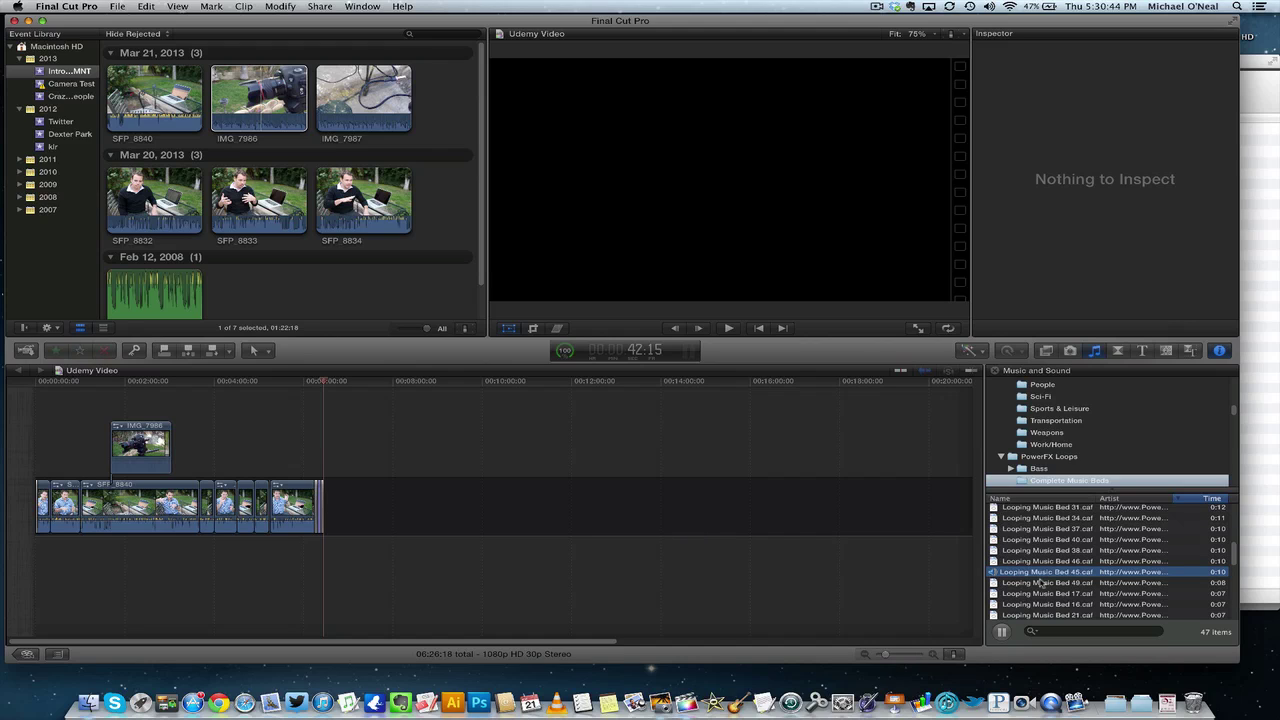
key("space")
Add Looping Music Bed 45 beneath the video at the project start and select it.
left_click_drag(997, 577, 37, 562)
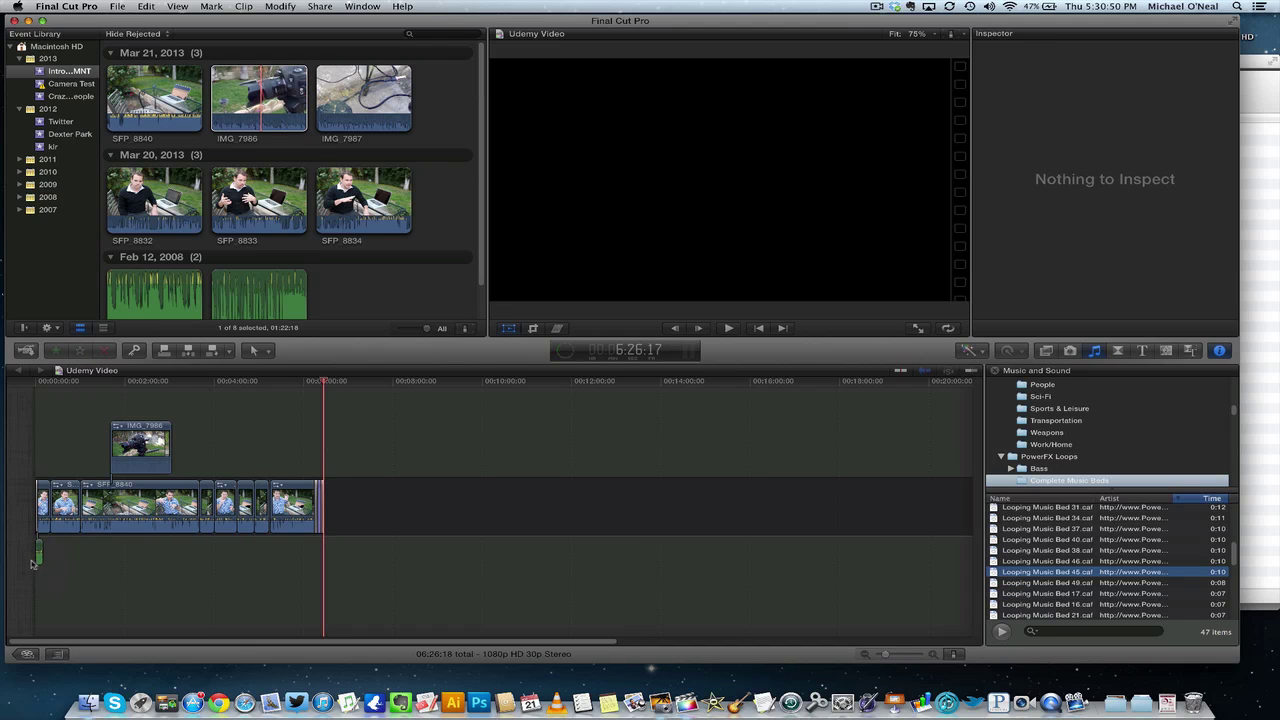
left_click(71, 548)
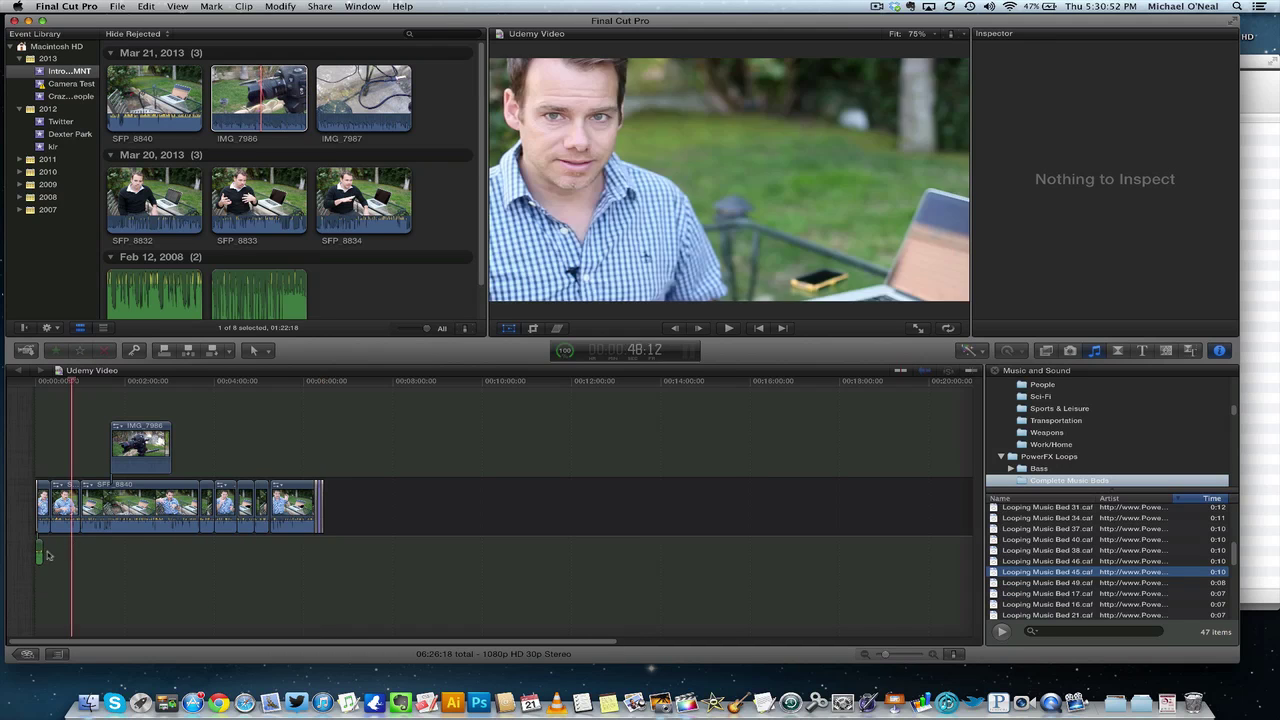
left_click(40, 552)
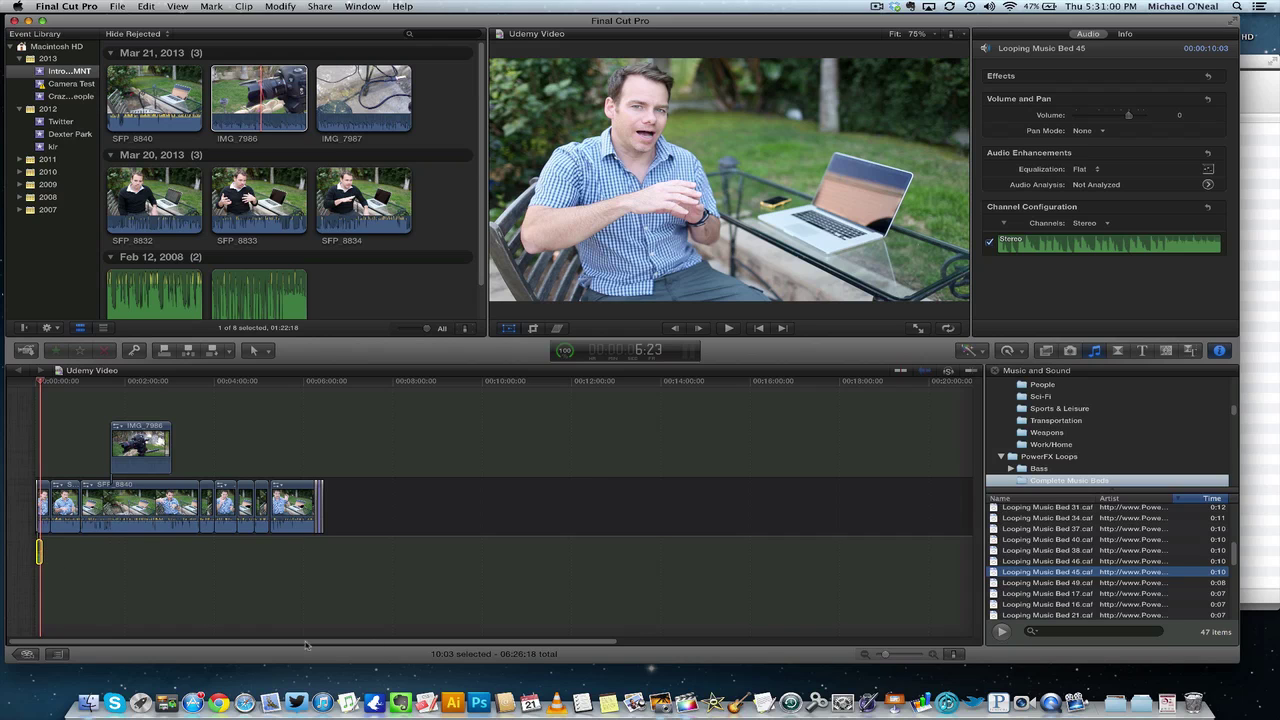
Zoom in and lay three more copies of the music bed end to end after the first.
left_click_drag(885, 656, 905, 656)
key("super+equal")
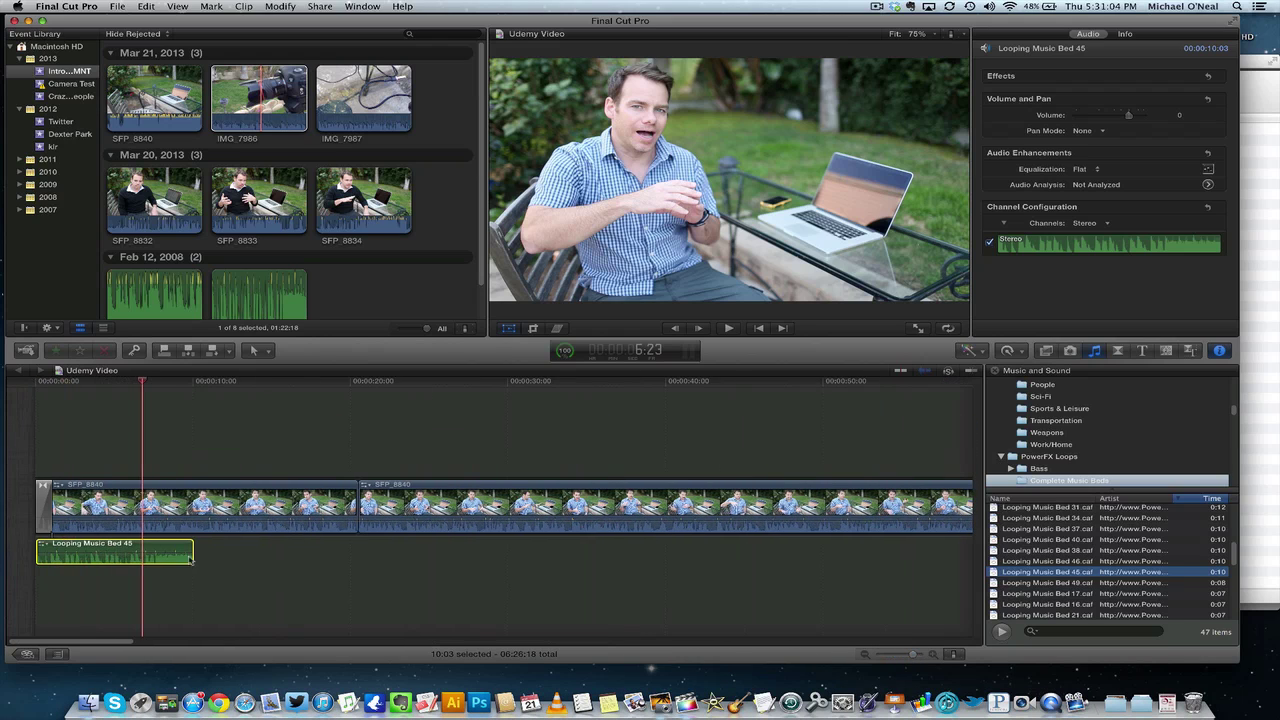
mouse_move(186, 558)
left_mouse_down()
mouse_move(348, 557)
mouse_move(230, 570)
mouse_move(162, 550)
left_mouse_up()
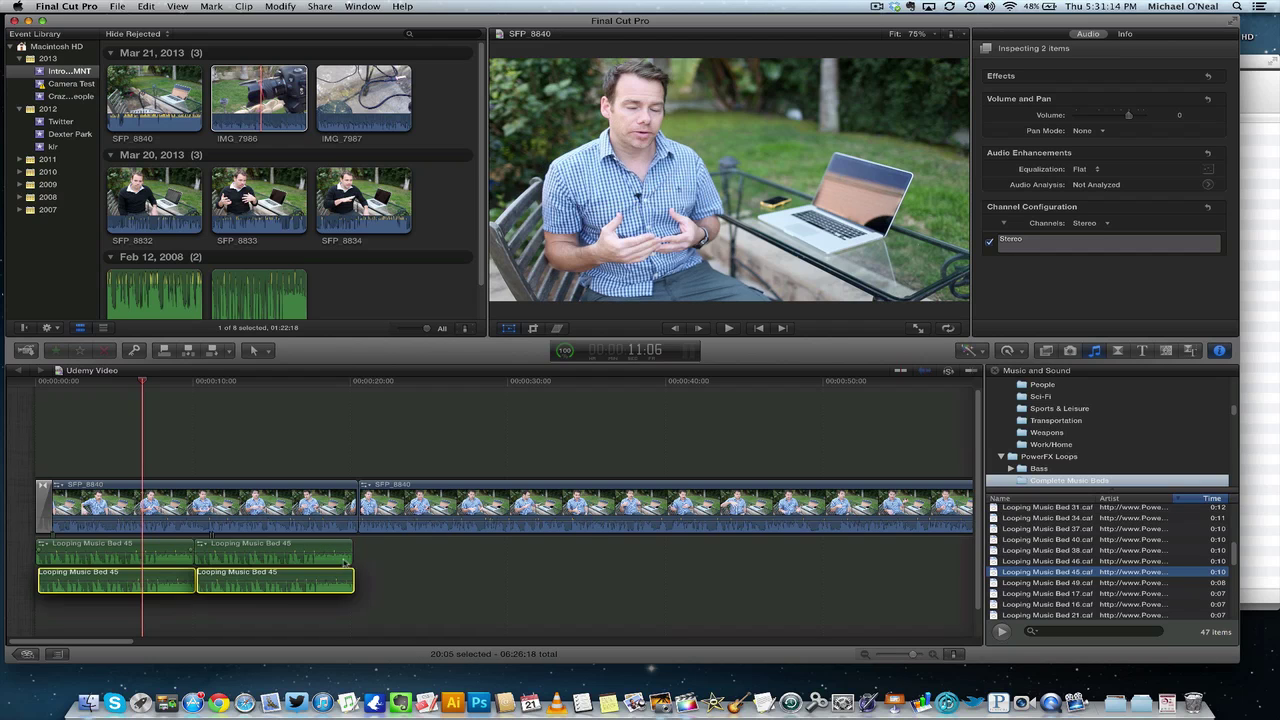
left_click_drag(290, 580, 580, 558)
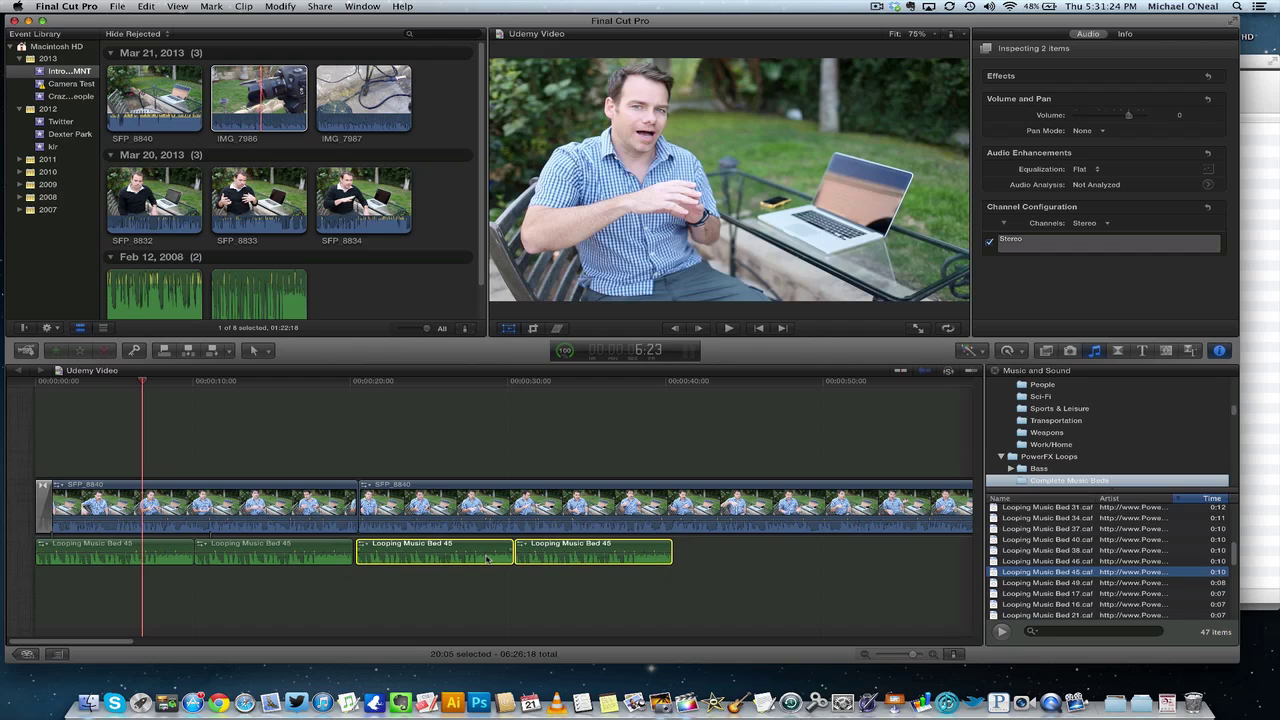
left_click_drag(487, 560, 542, 560)
left_click(501, 608)
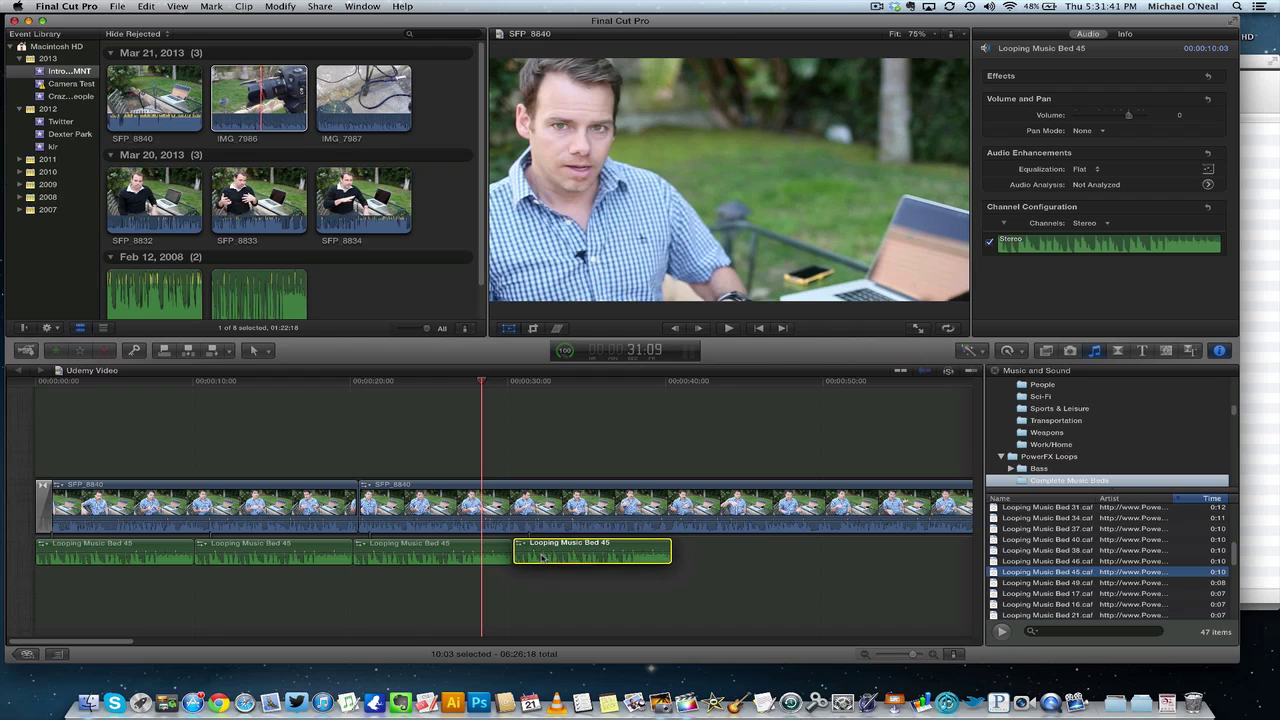
Select the four music clips, drag each one's volume down to -11 dB, and play back to check.
left_click(44, 386)
key("space")
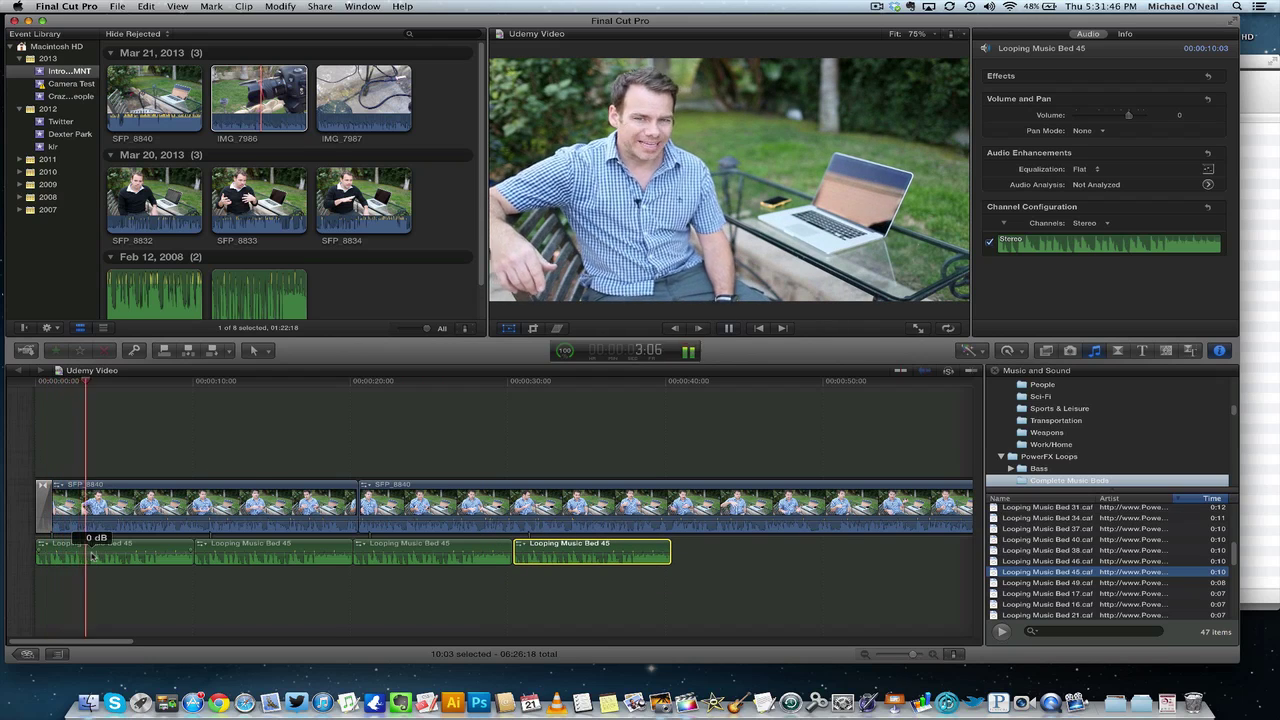
left_click_drag(530, 588, 146, 557)
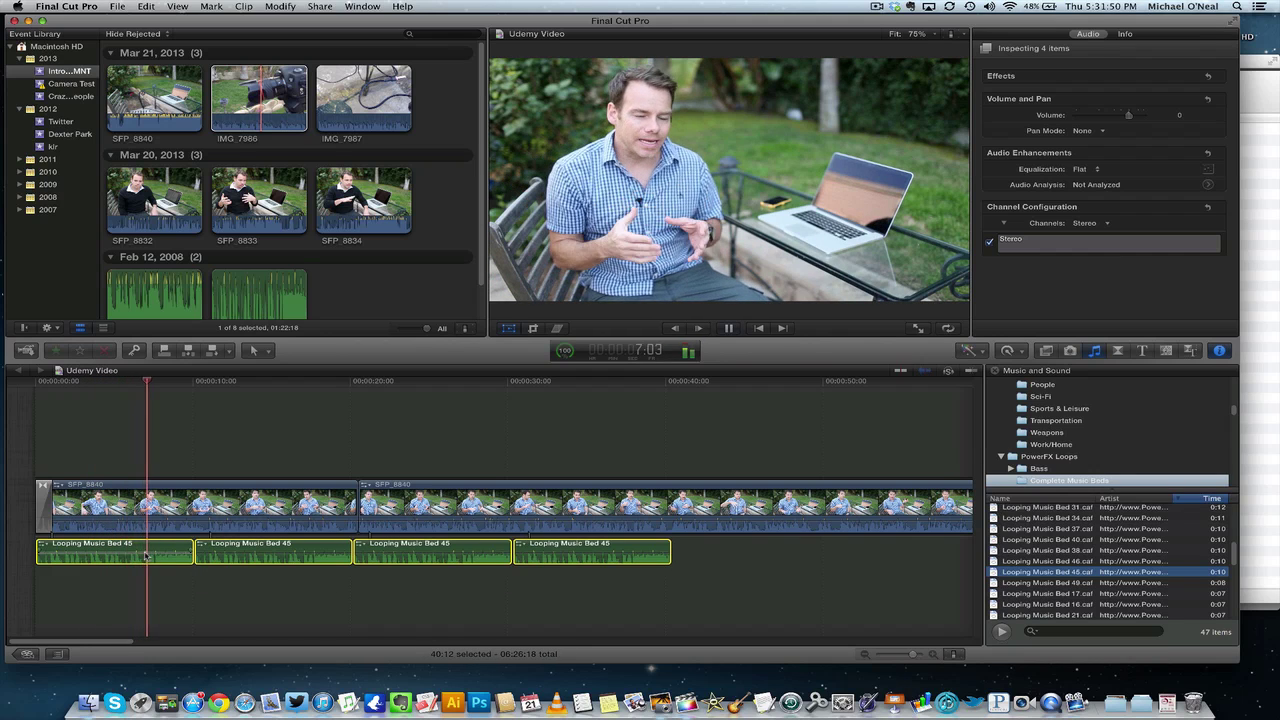
left_click_drag(146, 550, 146, 558)
left_click_drag(257, 557, 257, 560)
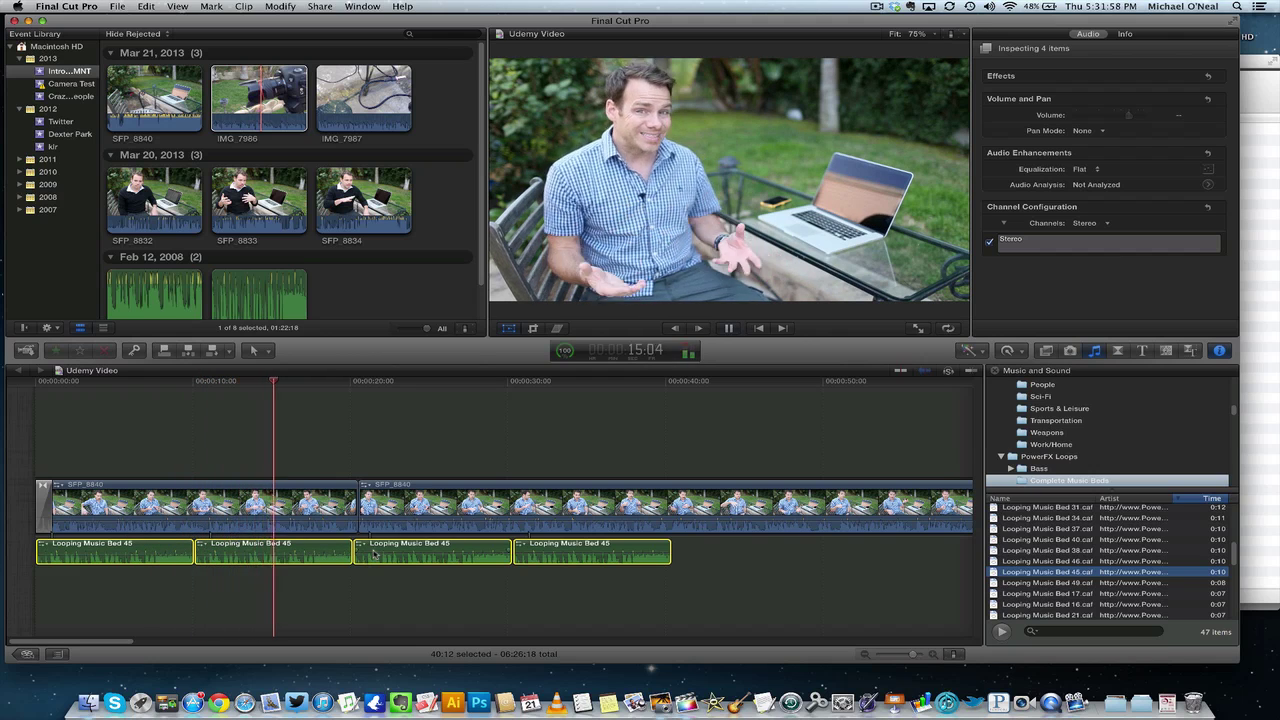
left_click_drag(375, 555, 375, 558)
left_click_drag(527, 556, 527, 556)
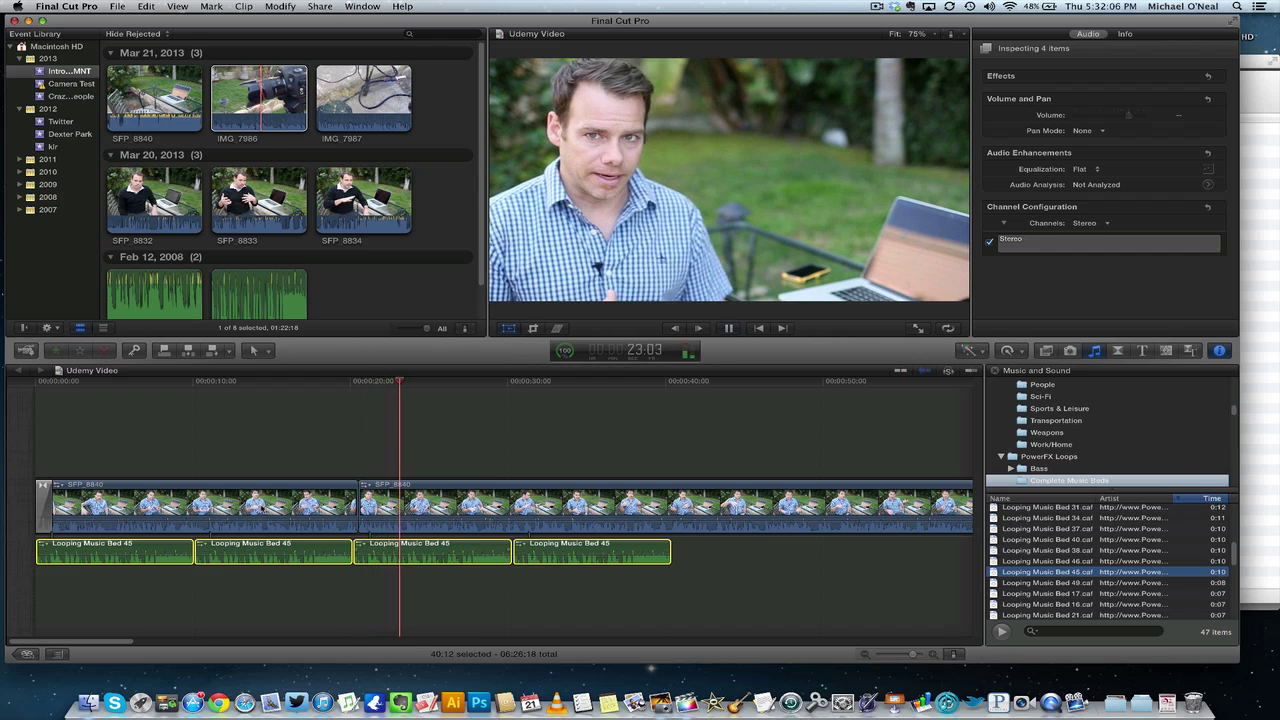
left_click(72, 384)
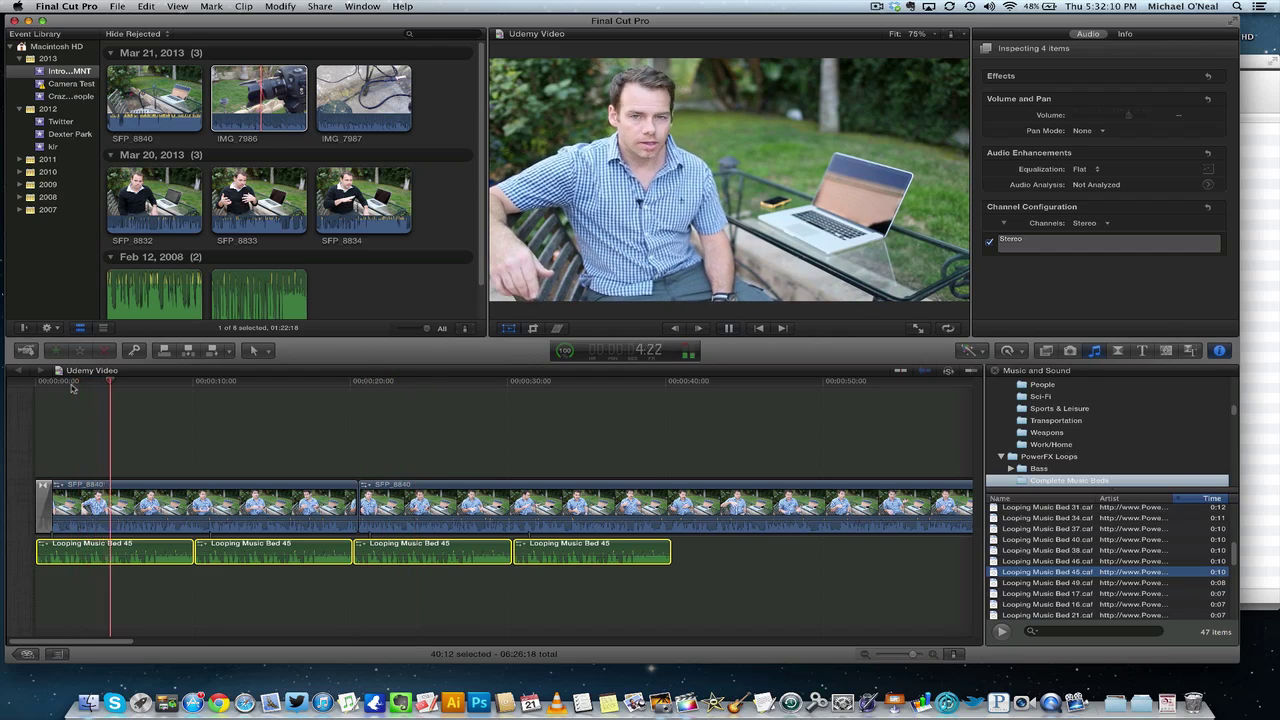
key("space")
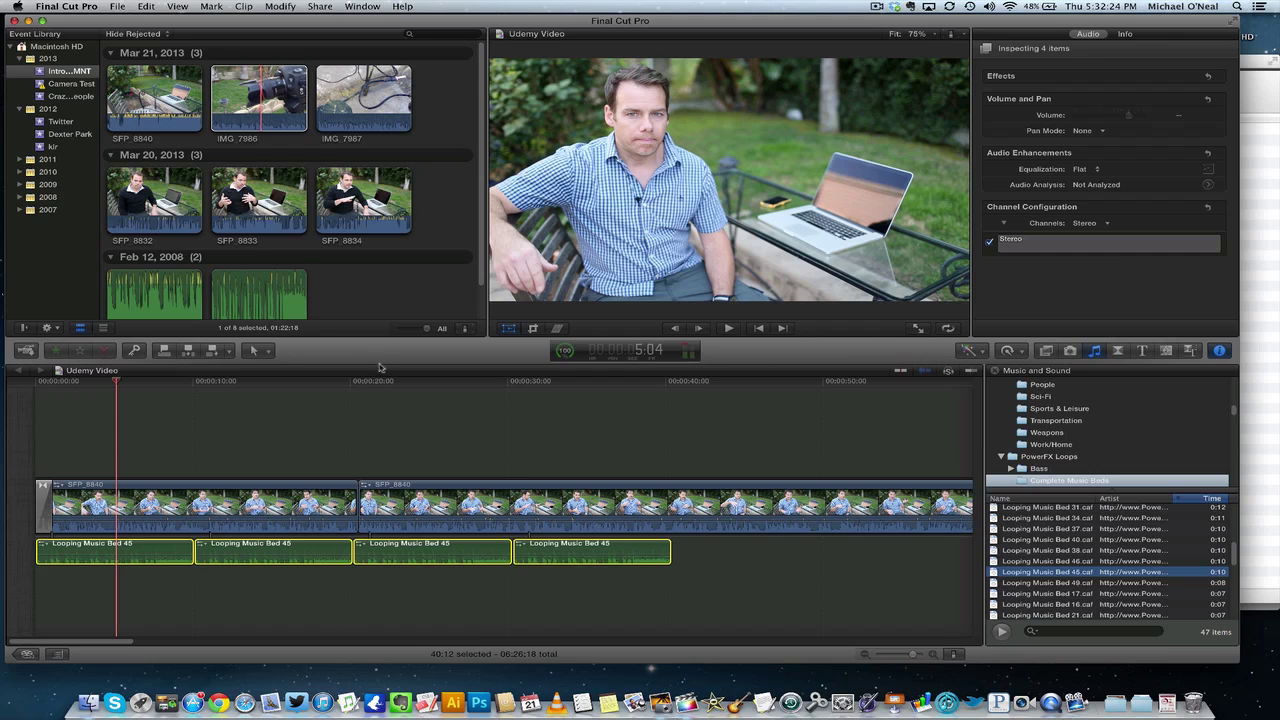
left_click(875, 7)
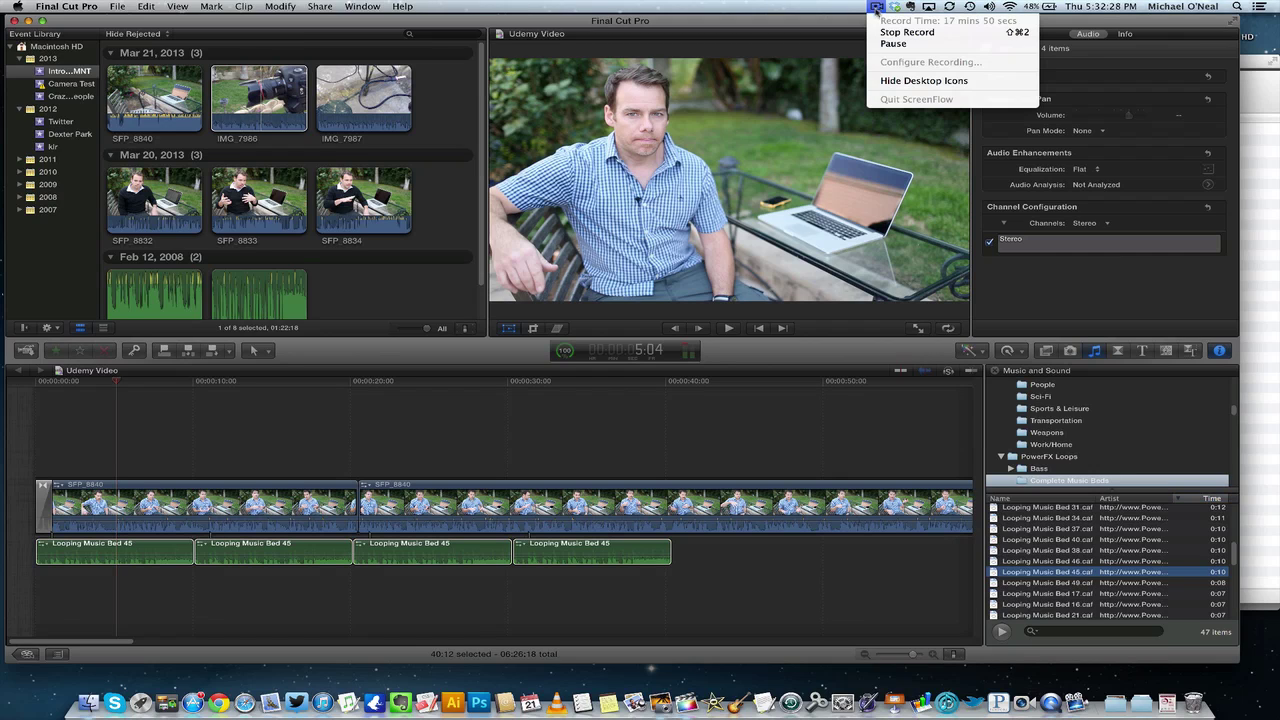
left_click(744, 434)
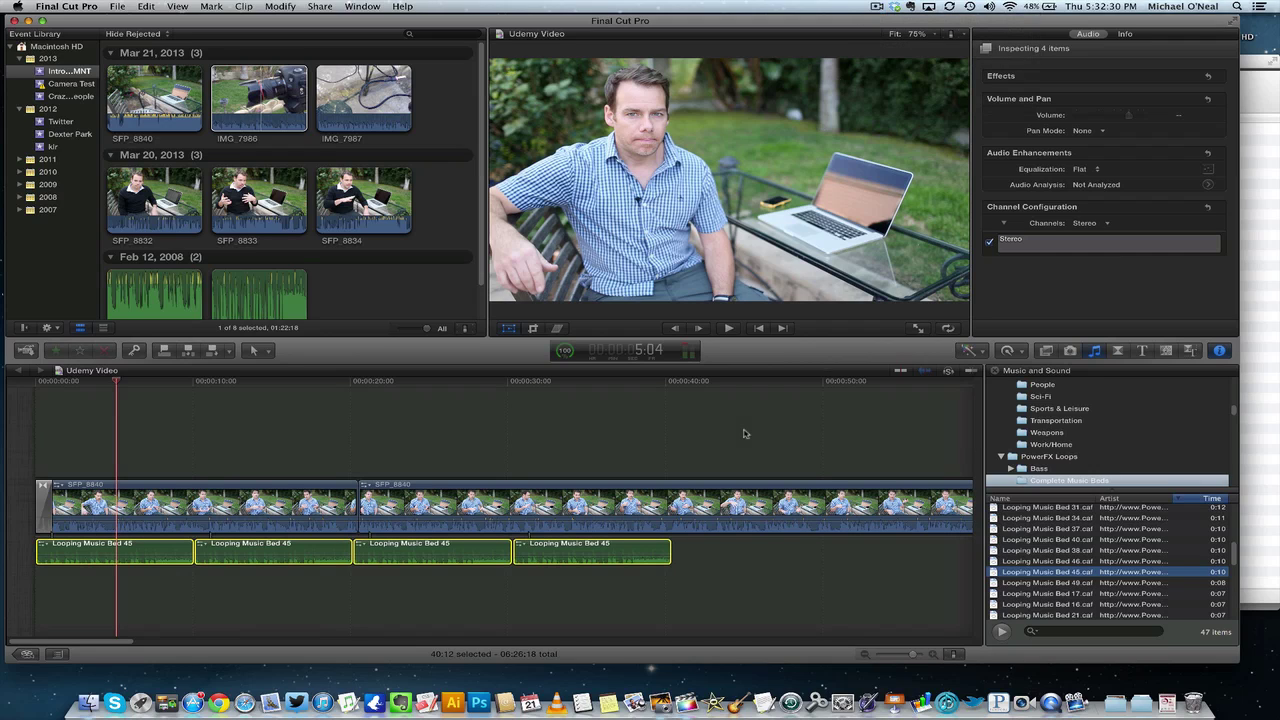